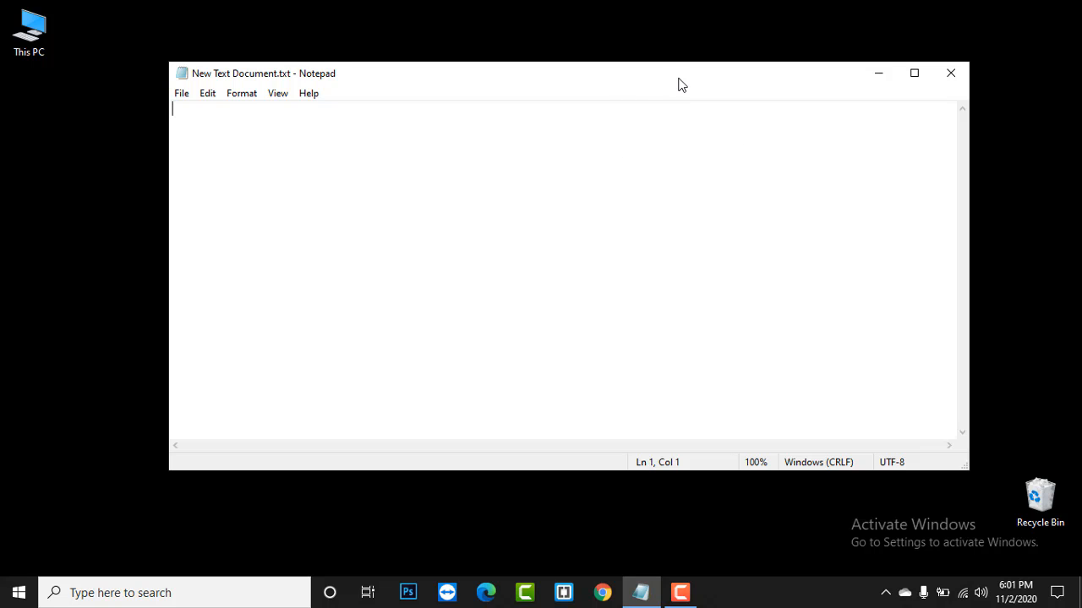
- Write 'xampp' and 'wordpress' on two lines of New Text Document.txt and save it
drag(678, 83, 668, 51)
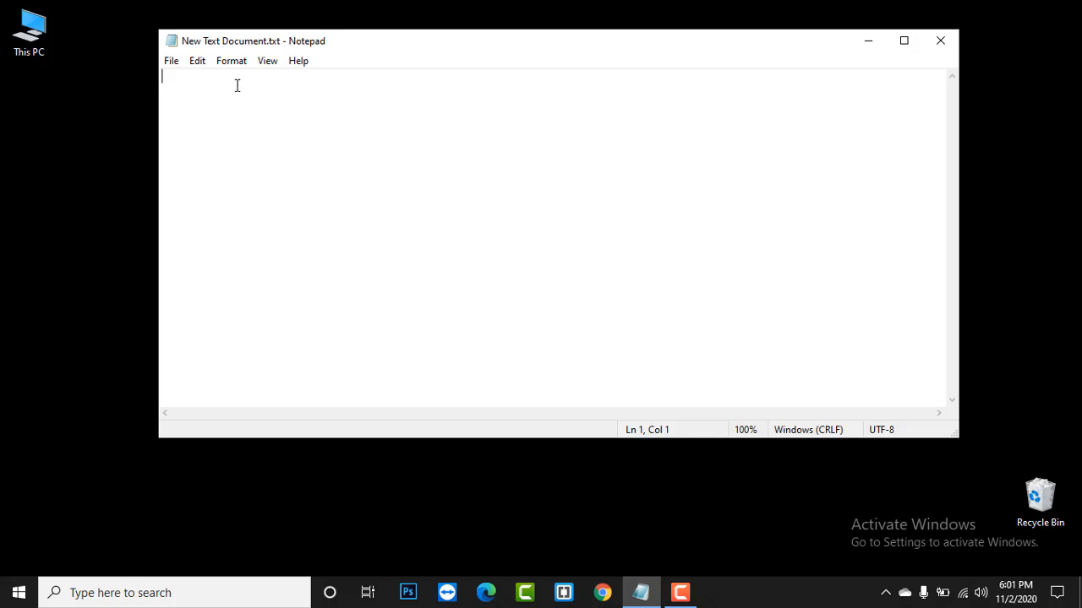
text(x)
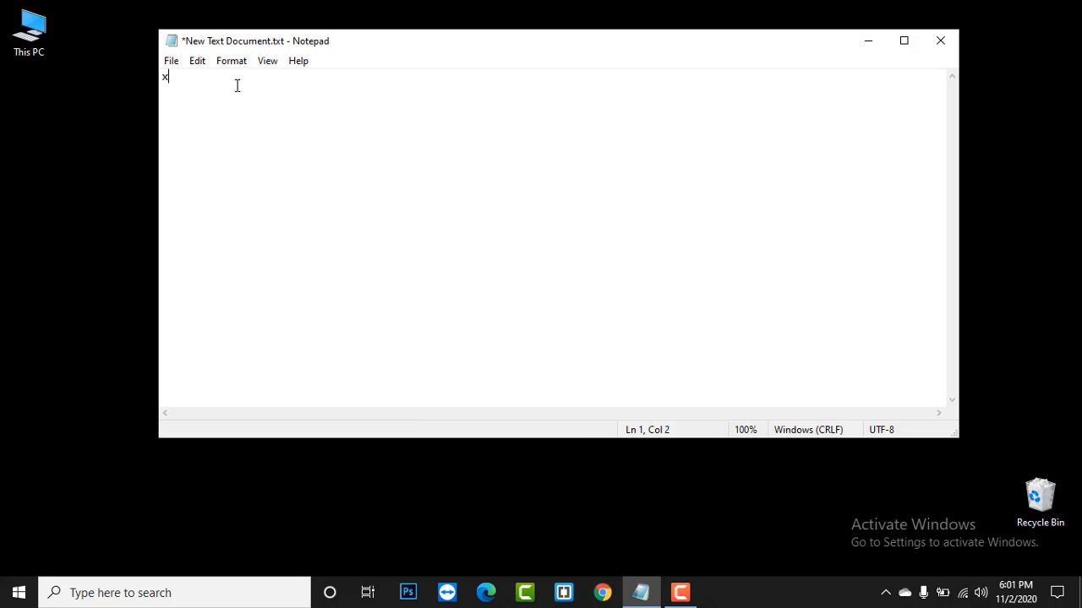
text(ampp)
key(Return)
text(wordr)
key(BackSpace)
text(press)
key(ctrl+s)
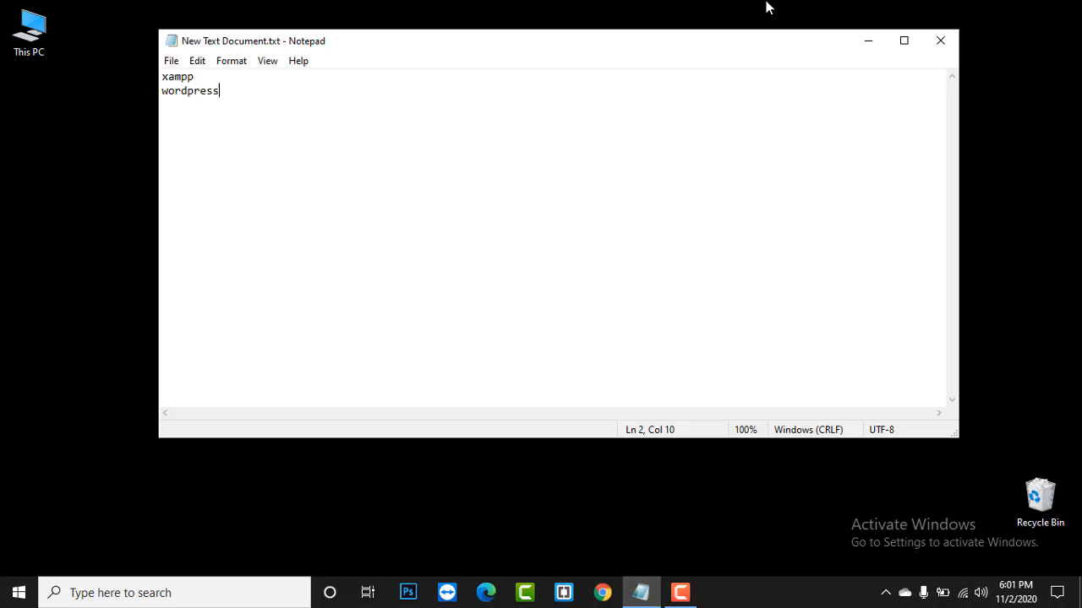
- Minimize Notepad, move the text document icon under This PC, and start Chrome
click(867, 40)
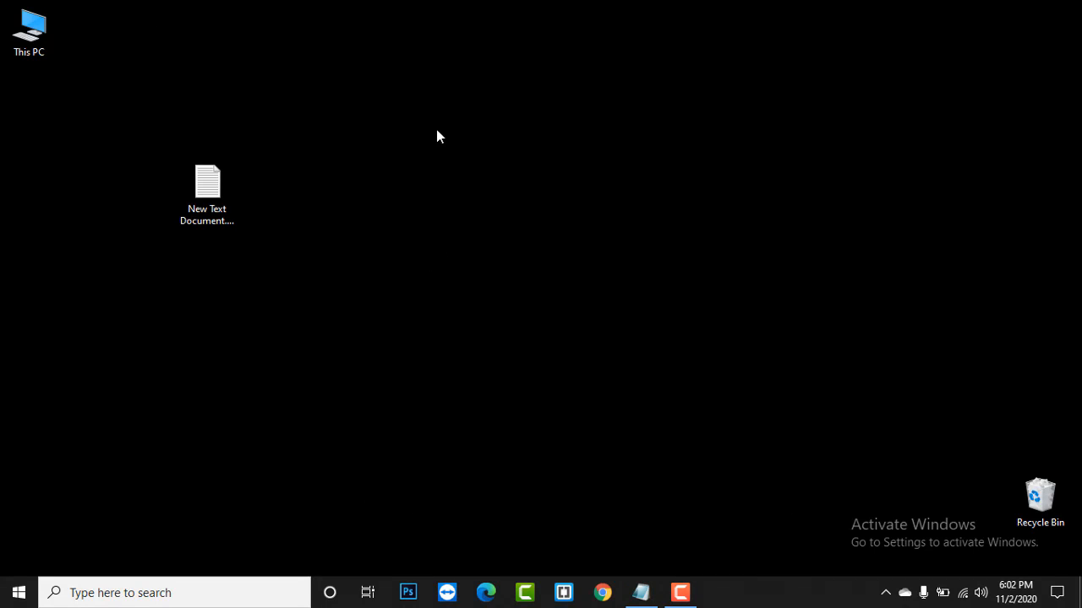
drag(228, 203, 39, 115)
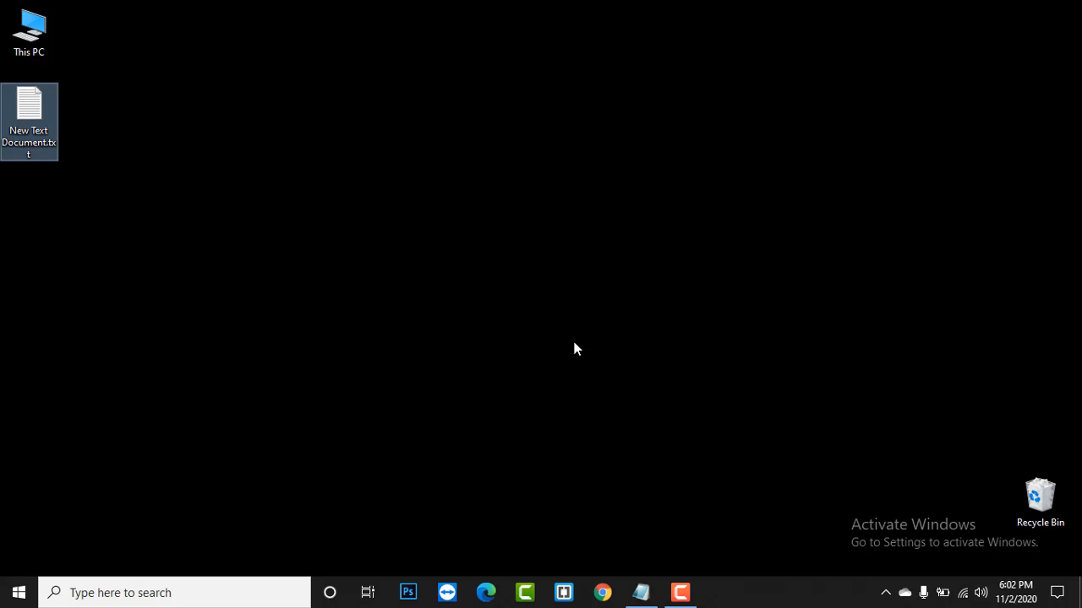
click(603, 593)
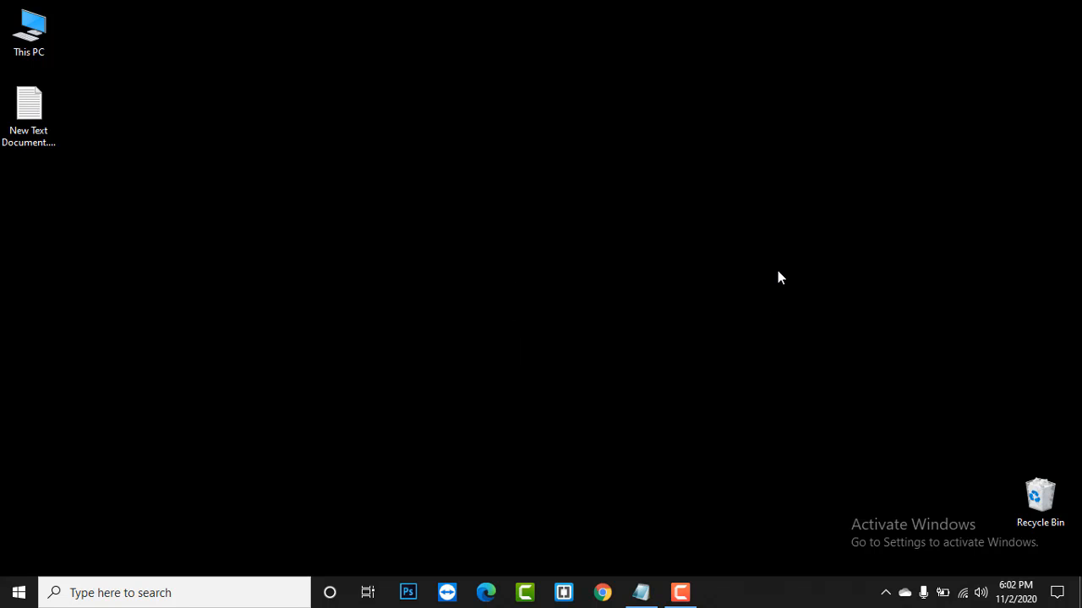
- Permanently empty the Recycle Bin of its 2 items
right_click(1031, 495)
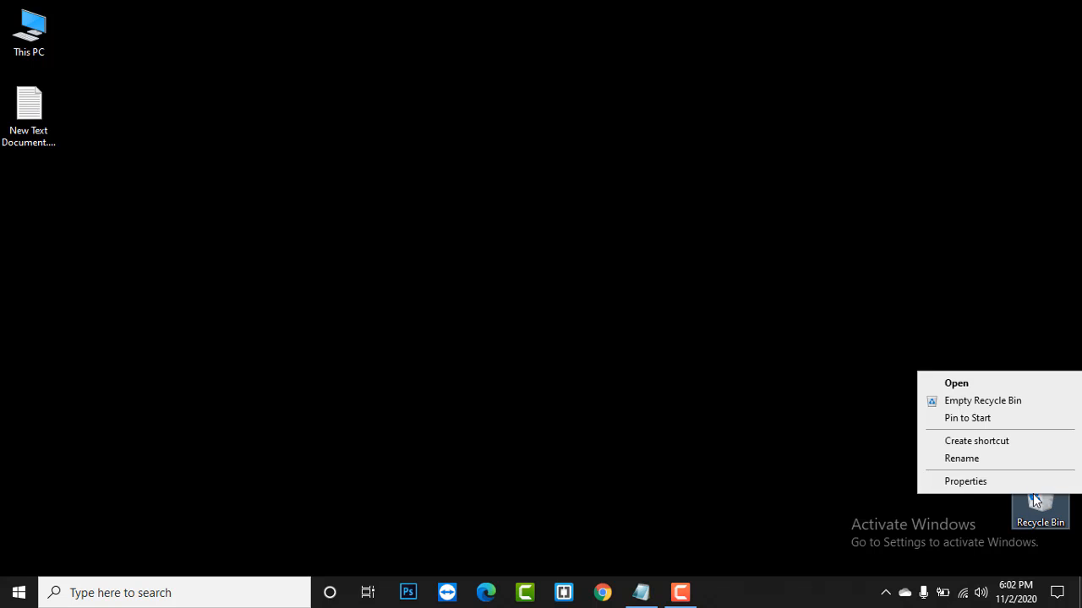
click(991, 403)
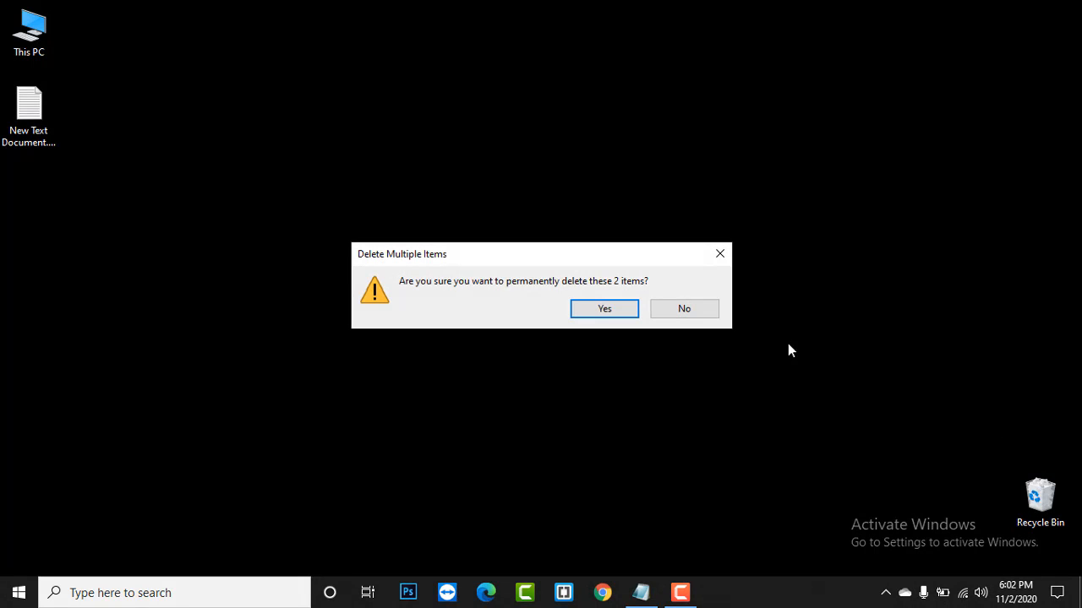
click(597, 309)
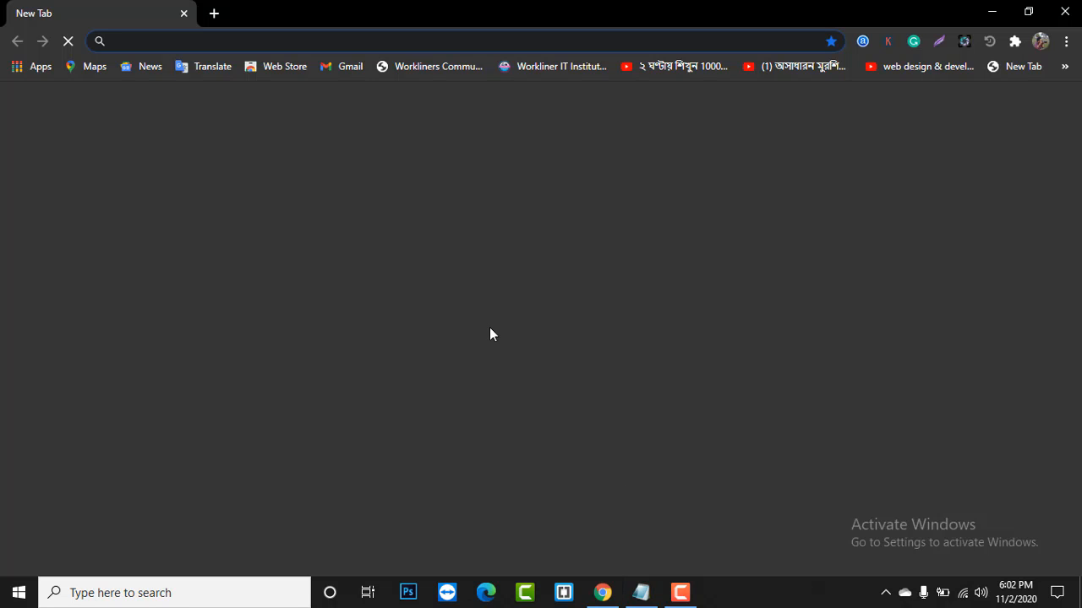
- Search Google for 'xampp' from the Chrome address bar and browse the results
click(196, 40)
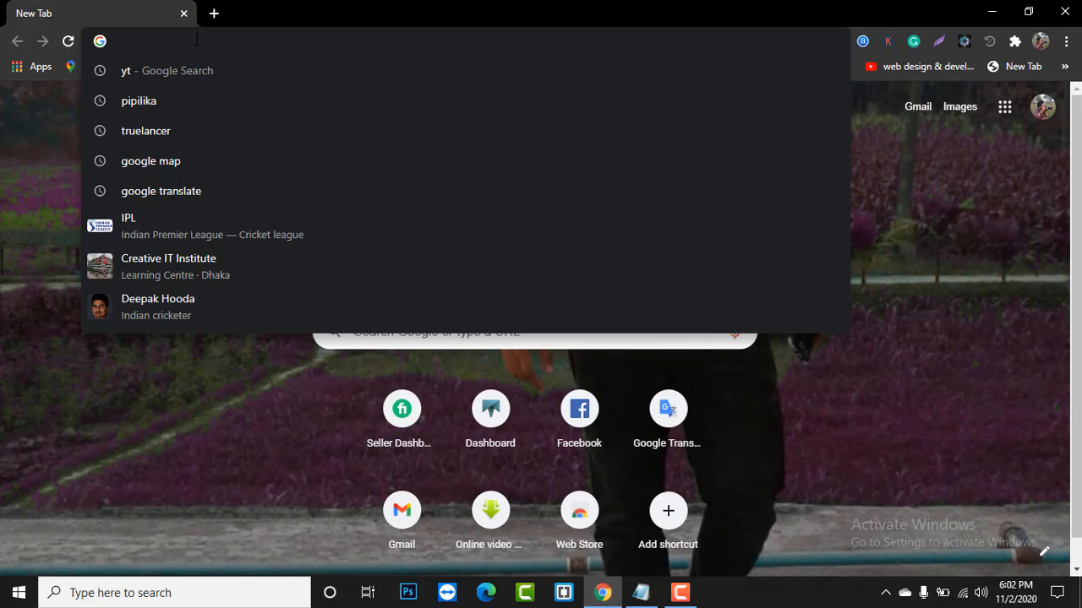
text(xap)
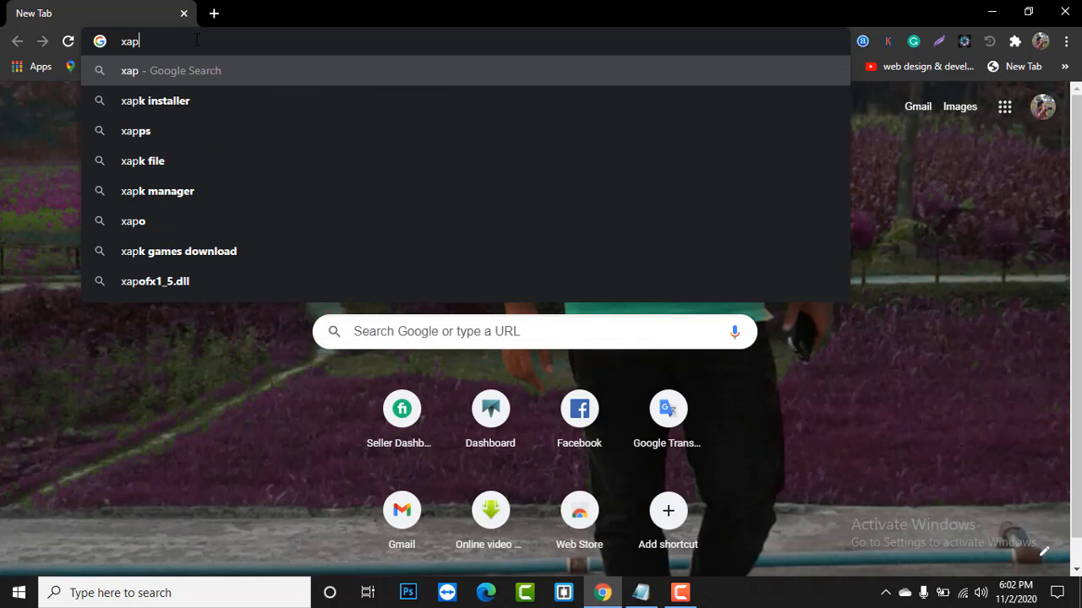
key(BackSpace)
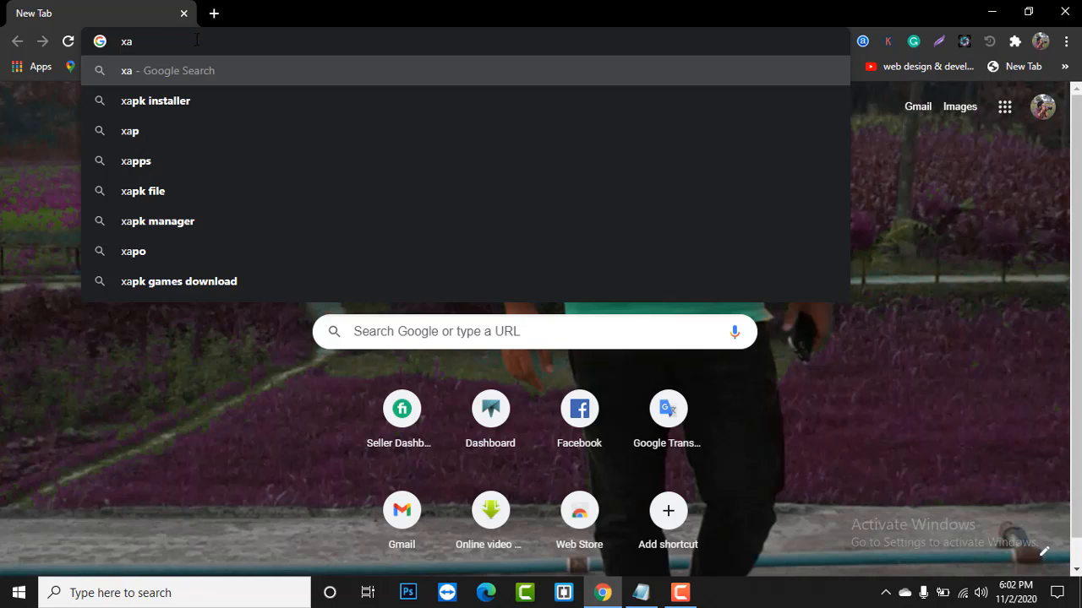
text(pmm)
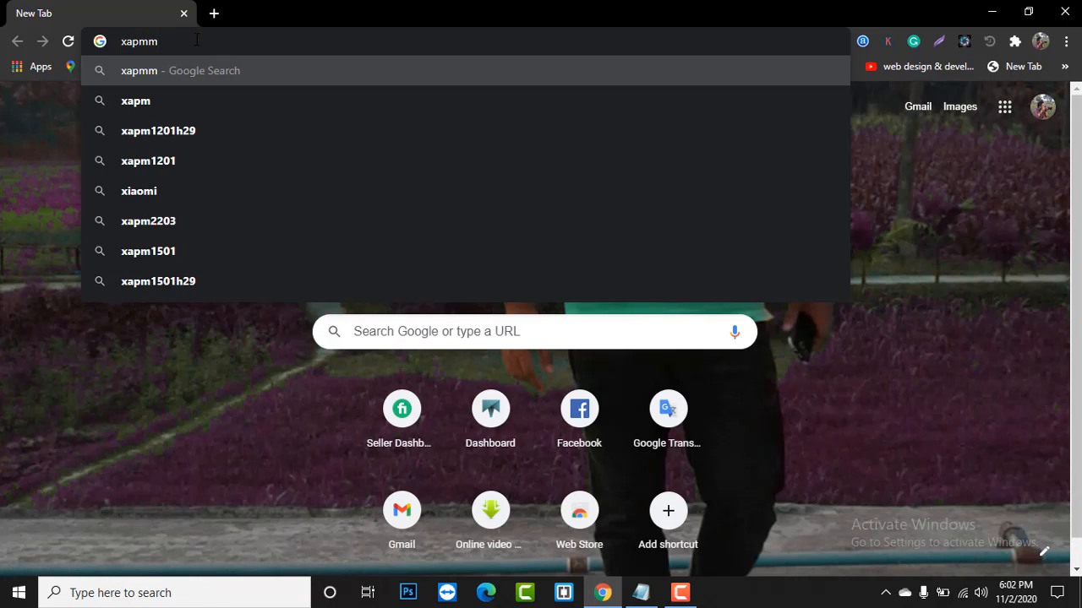
key(BackSpace)
key(BackSpace)
key(BackSpace)
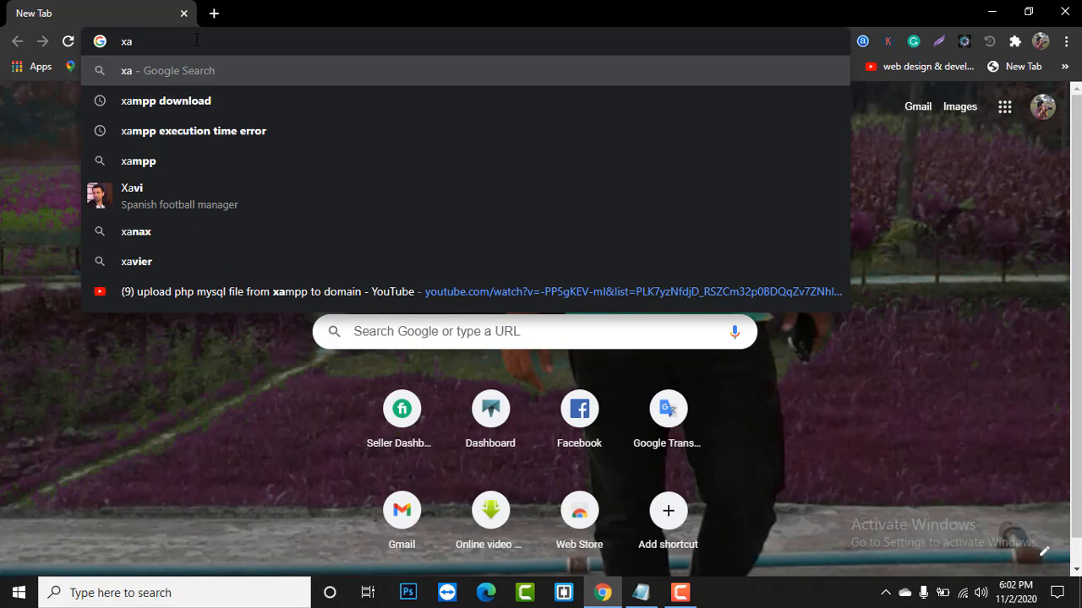
text(mpp)
key(Return)
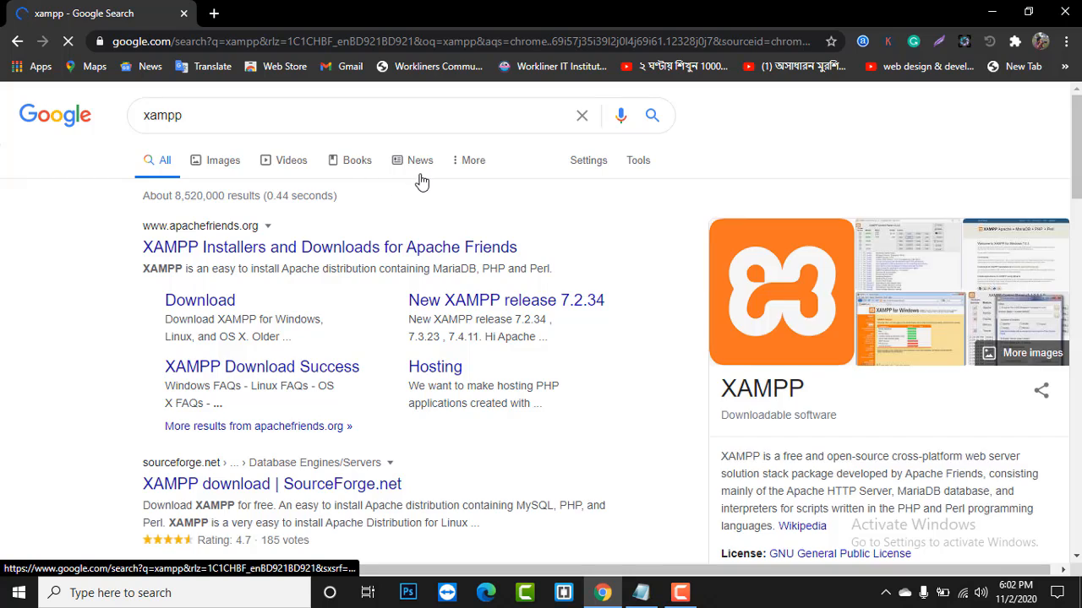
scroll(433, 244, down, 2)
scroll(328, 258, up, 2)
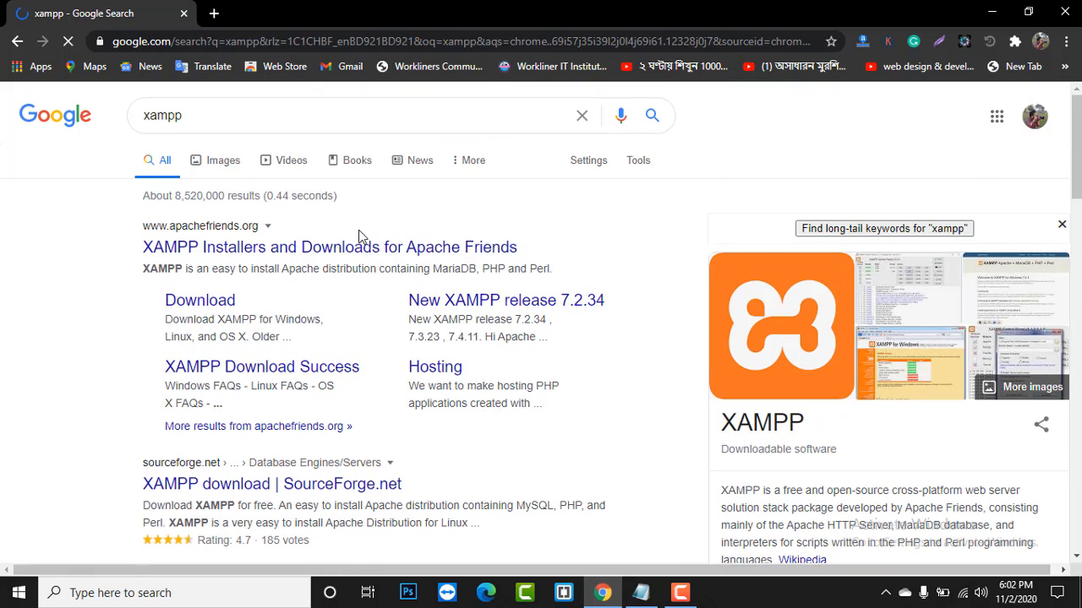
scroll(361, 237, down, 2)
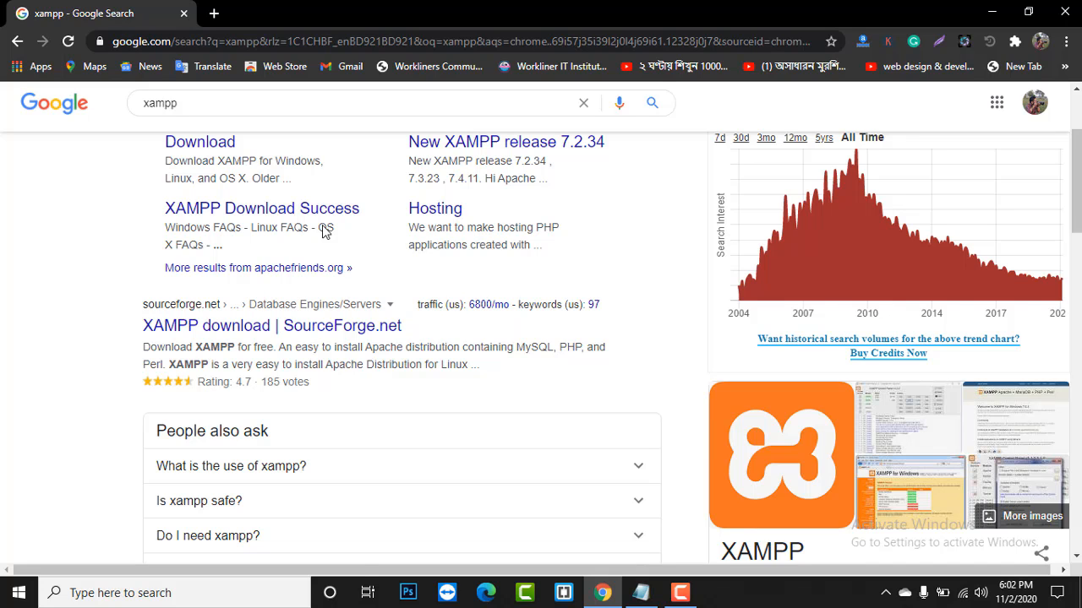
scroll(362, 311, down, 3)
scroll(361, 311, up, 2)
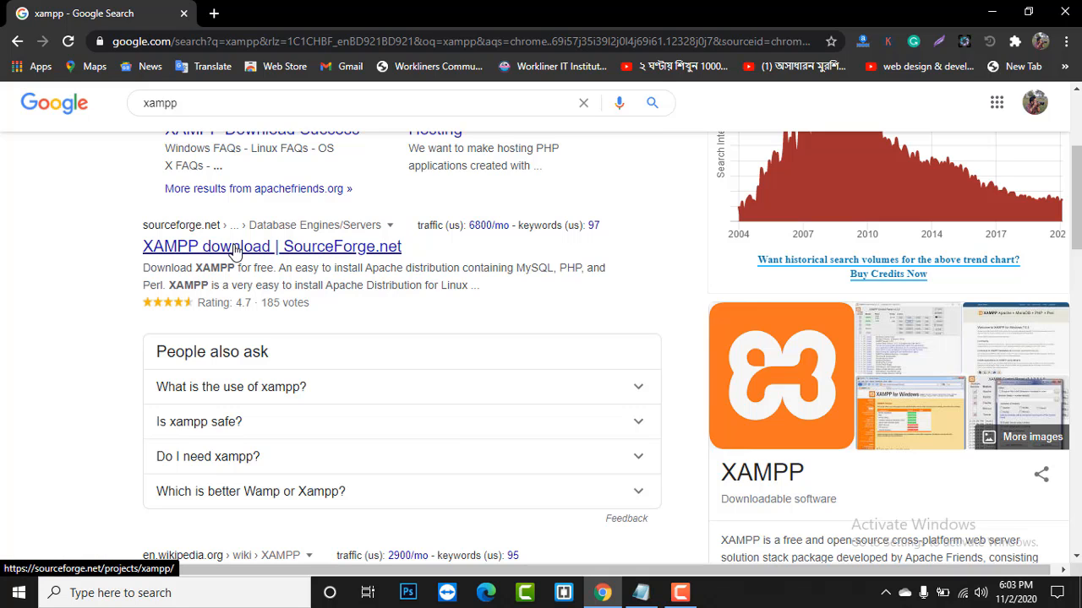
scroll(234, 251, up, 3)
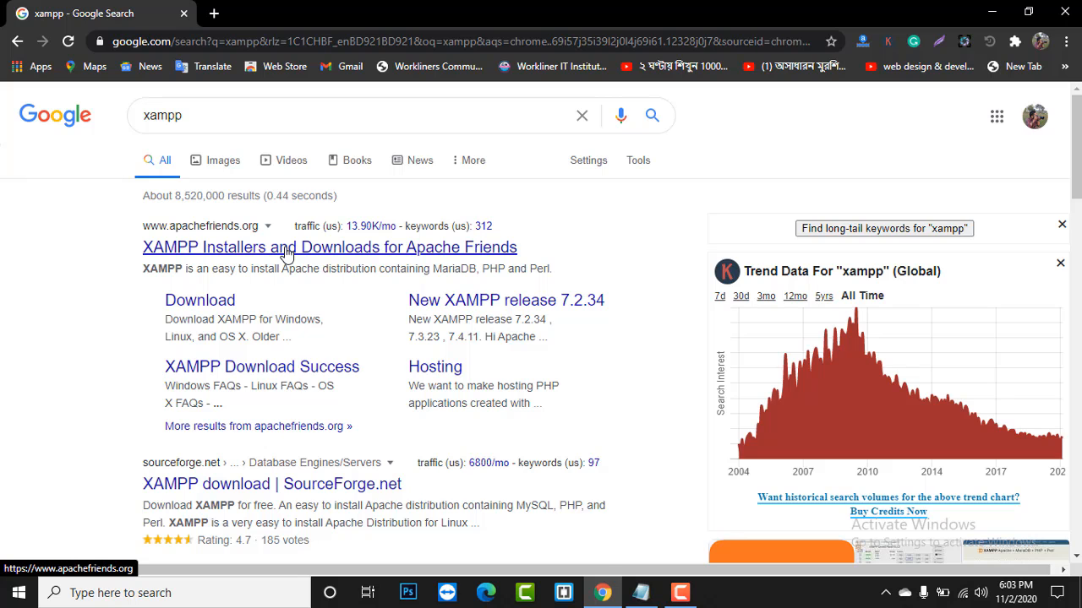
scroll(287, 255, down, 2)
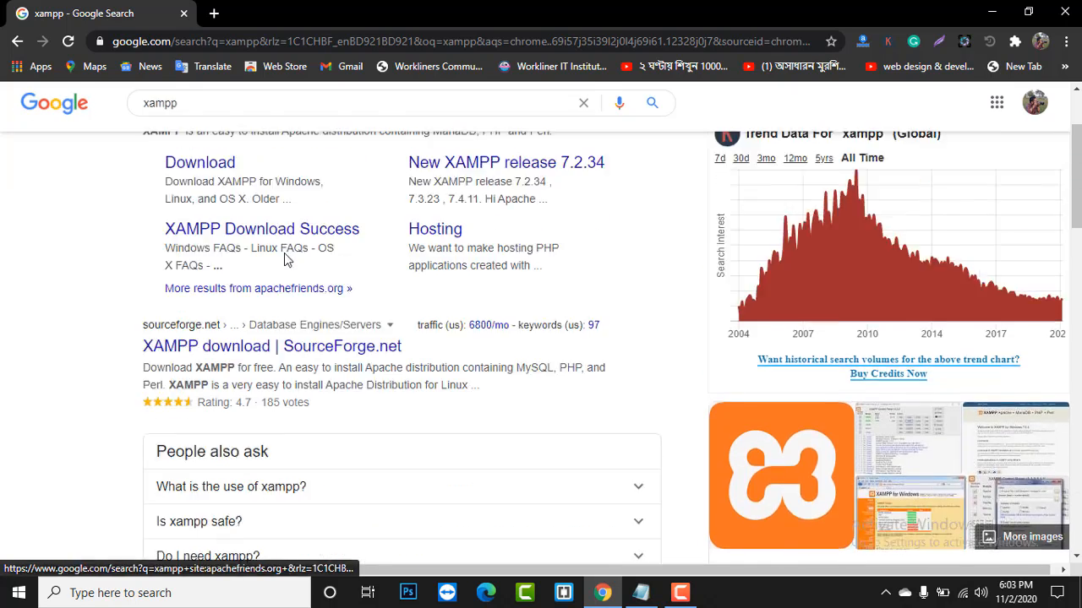
scroll(285, 259, up, 2)
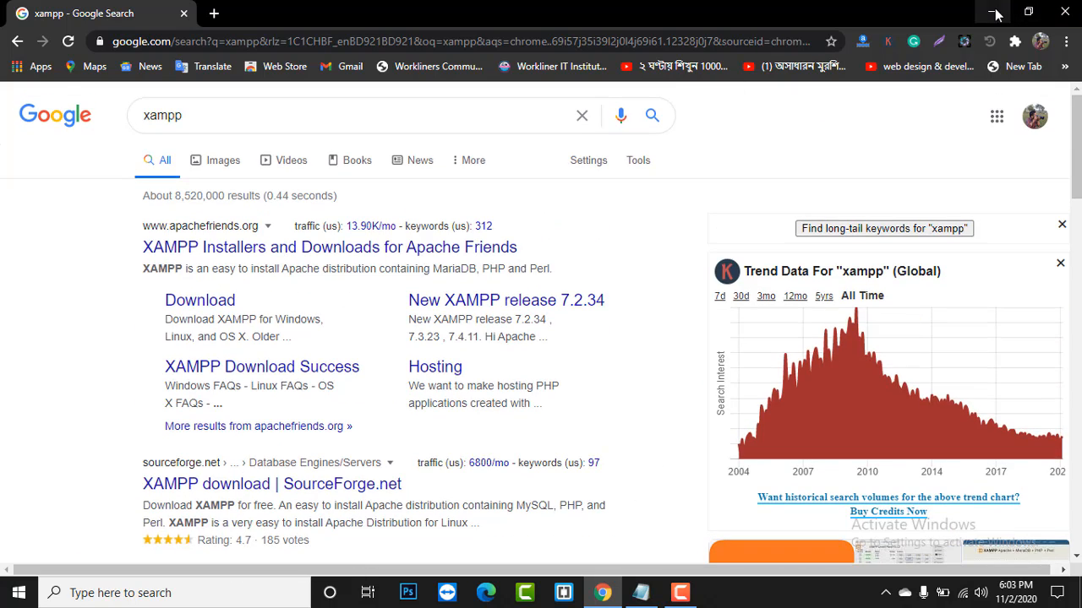
click(994, 12)
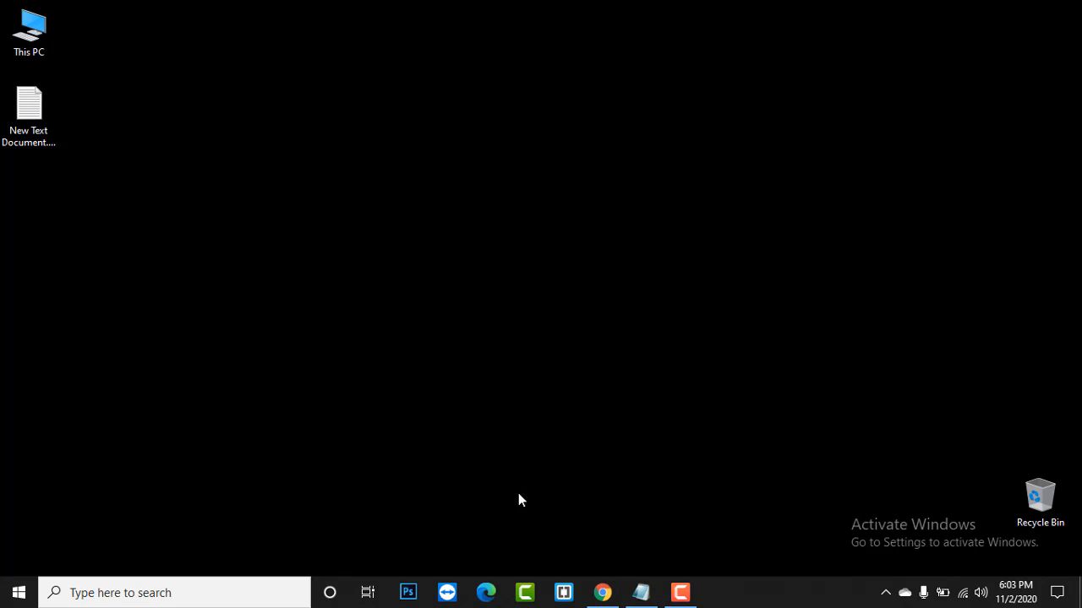
- Open This PC and then Local Disk (C:) to list its folders, including xampp
click(602, 593)
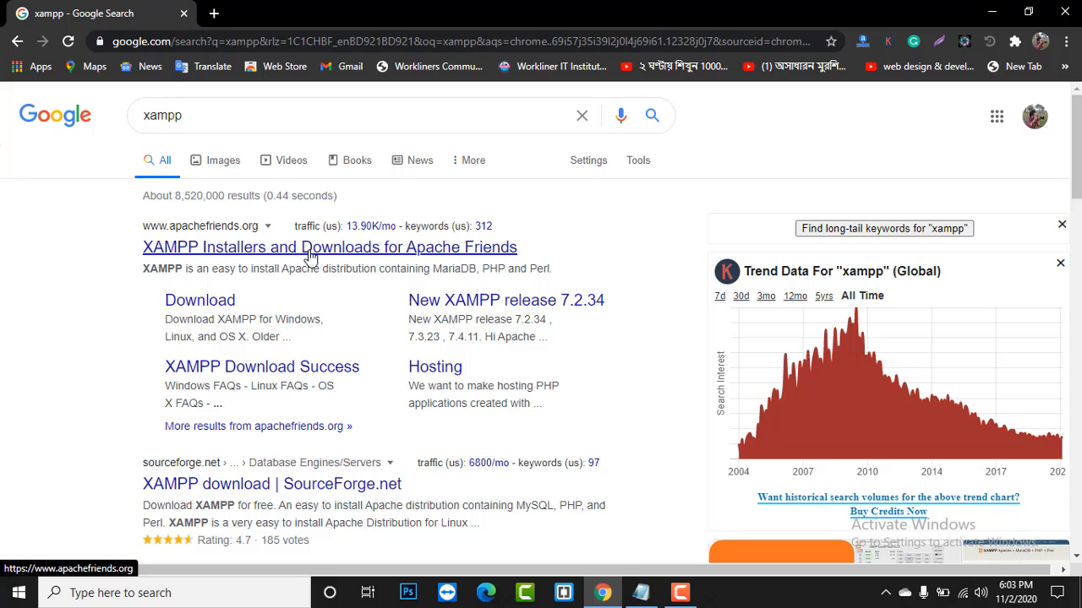
click(994, 12)
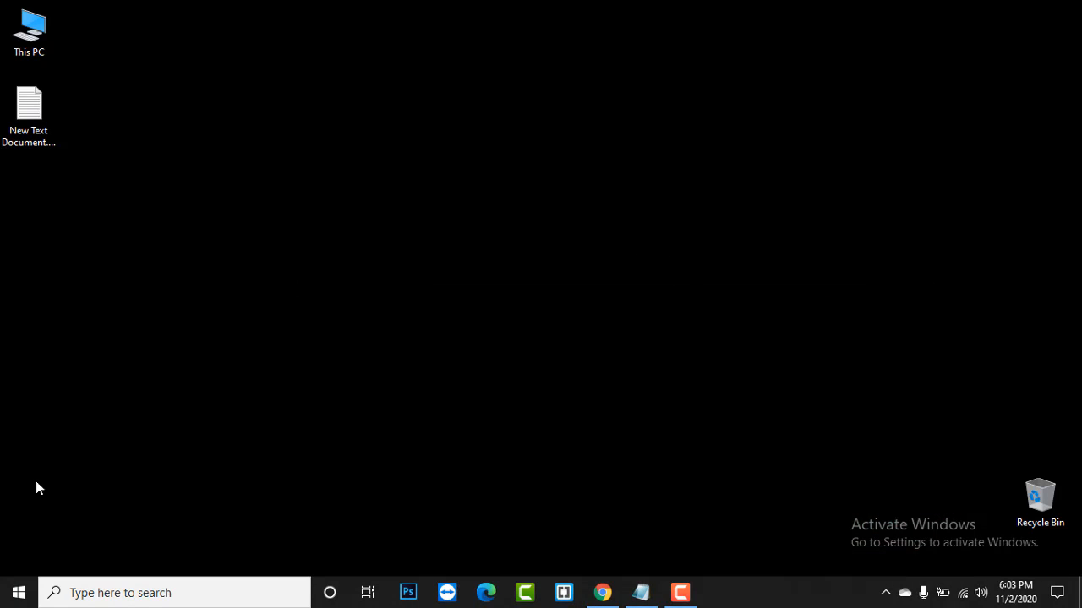
click(18, 593)
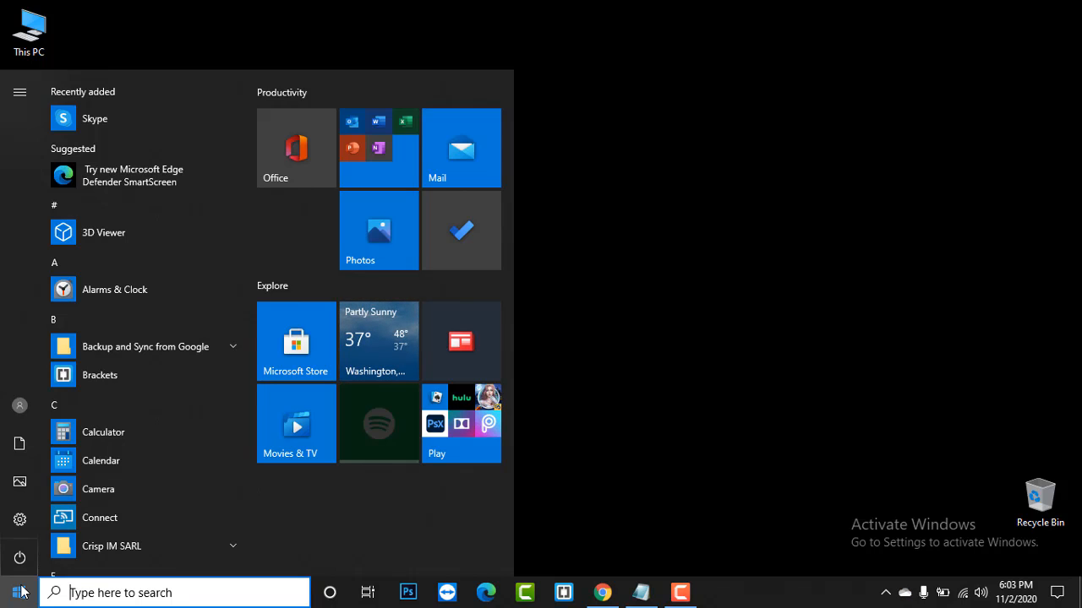
double_click(28, 51)
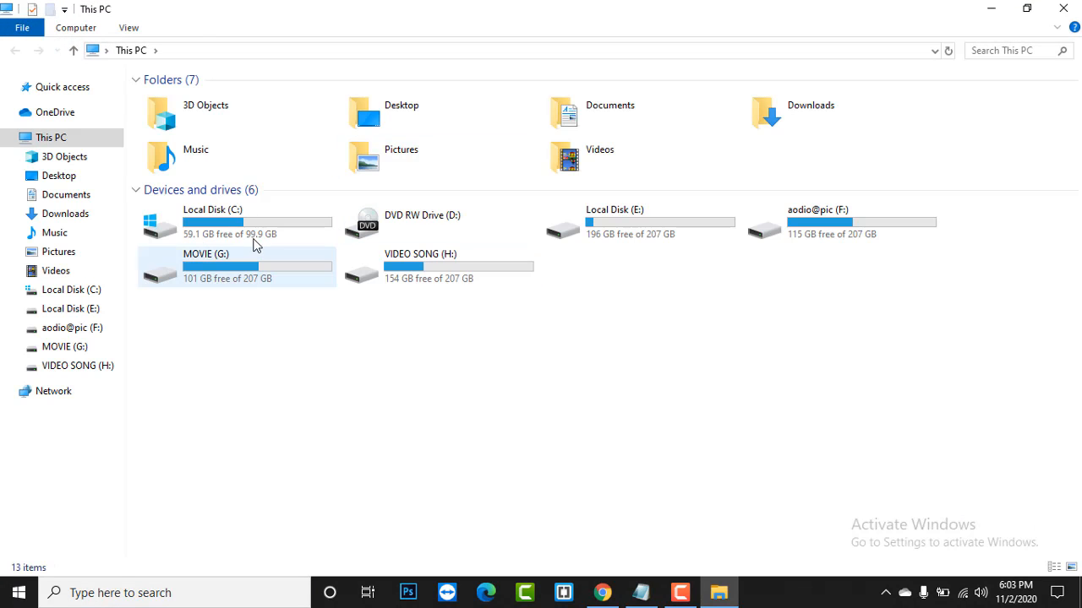
double_click(242, 232)
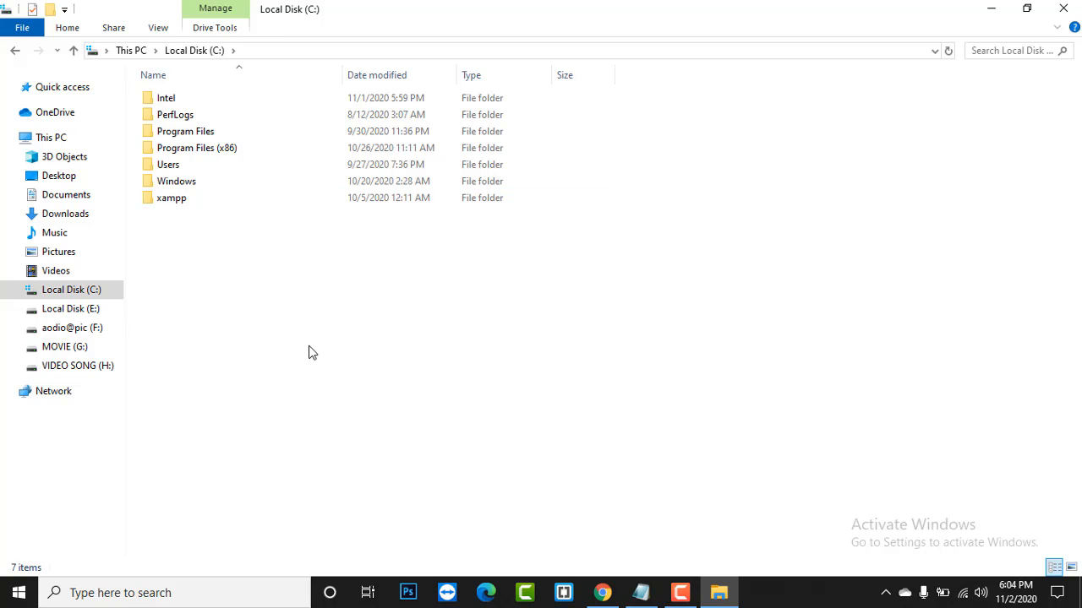
- Open Windows Security through Settings > Update & Security
click(20, 595)
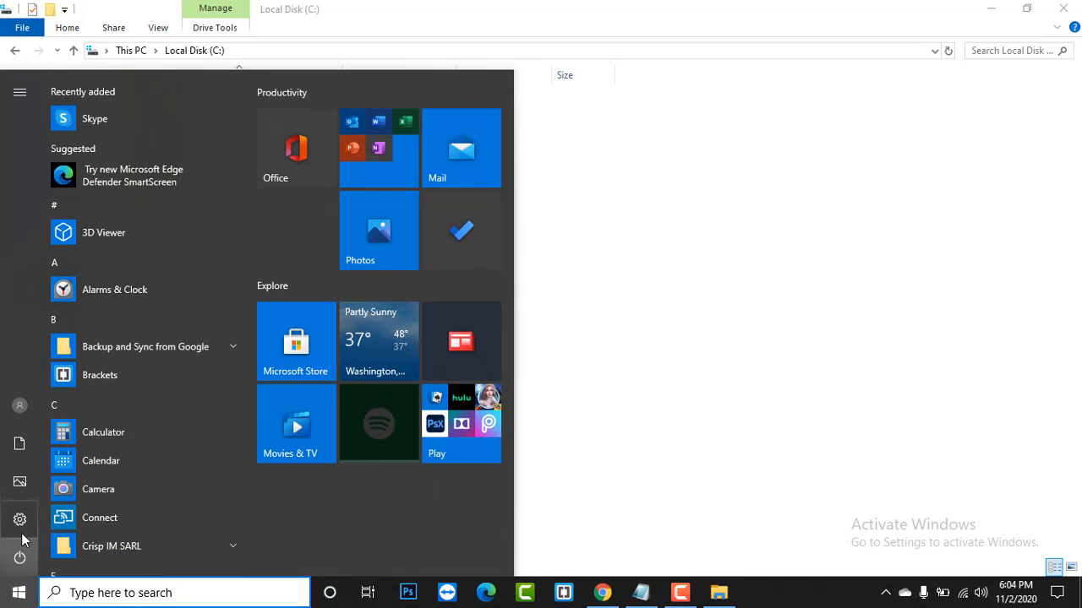
click(22, 532)
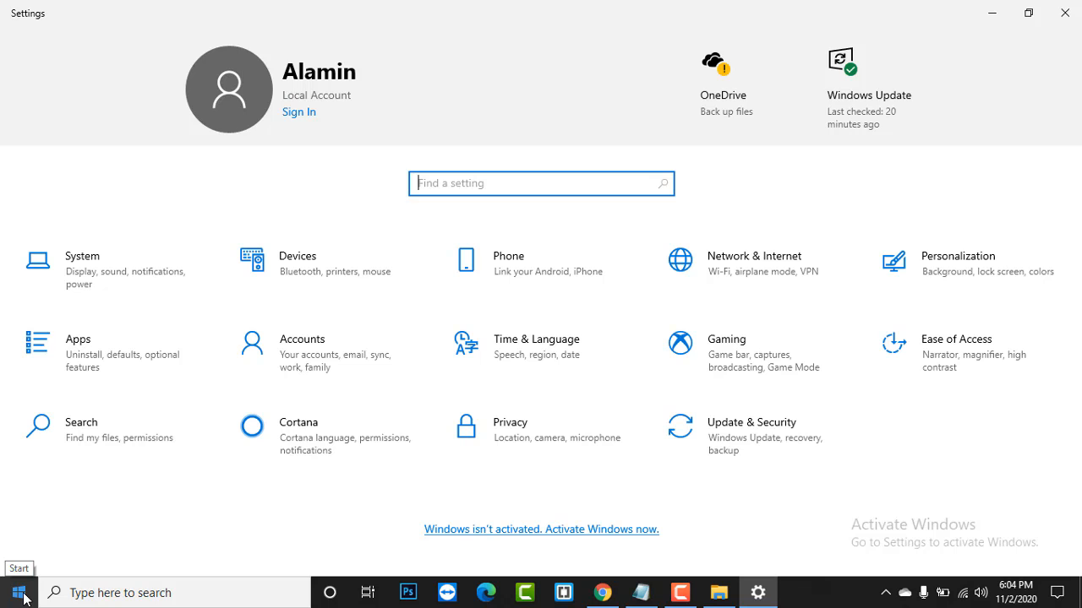
click(773, 452)
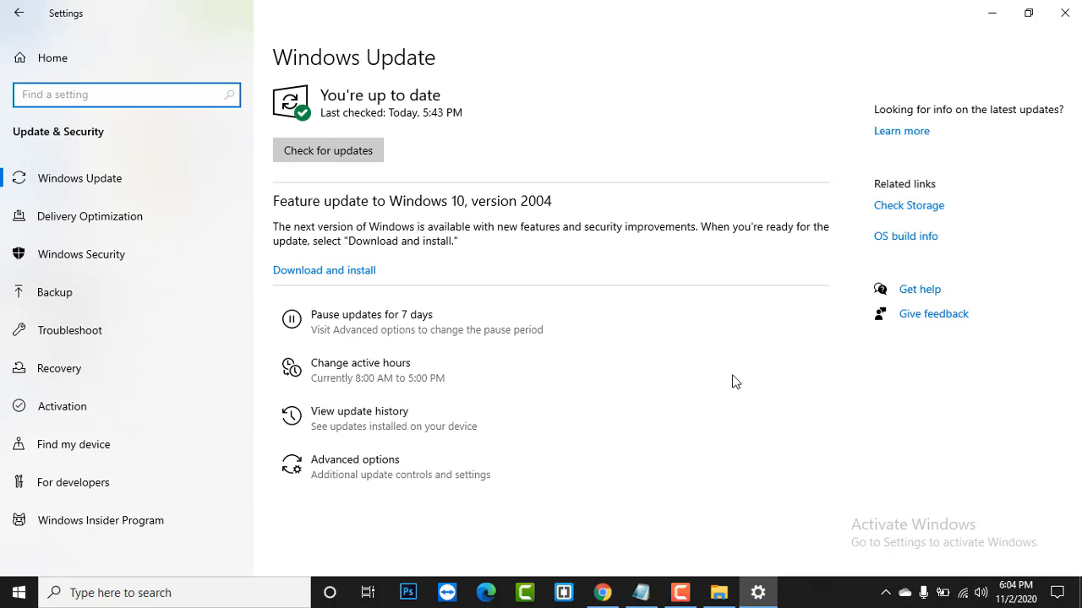
click(83, 256)
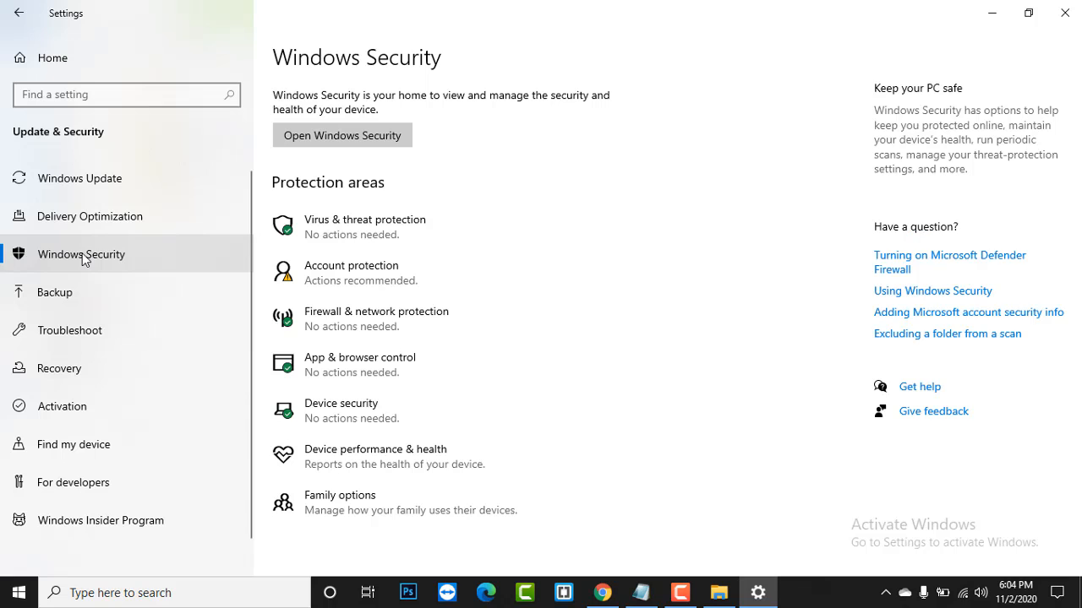
click(400, 228)
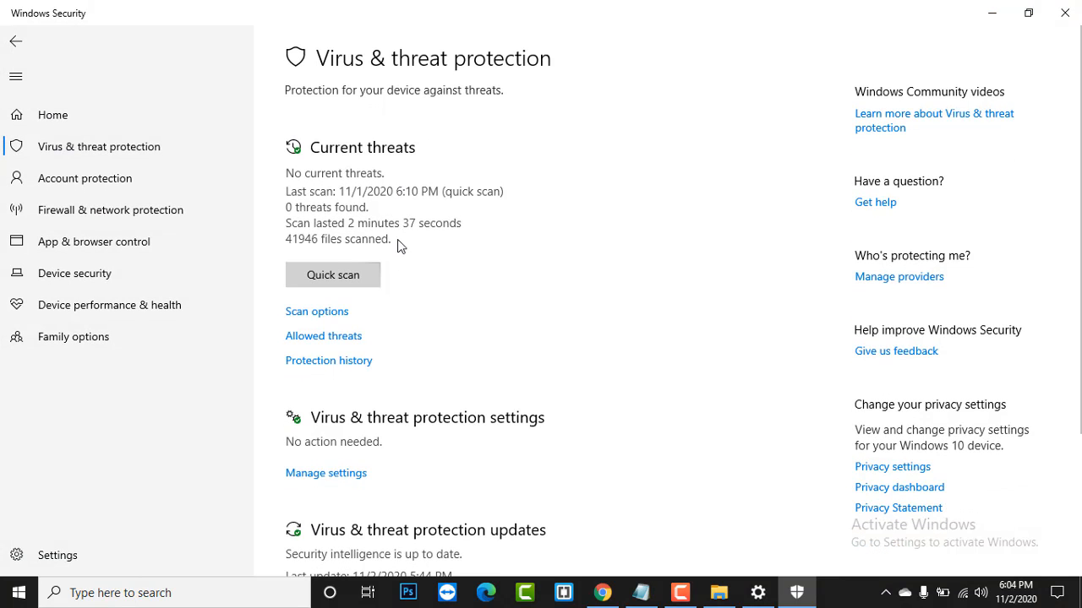
- Switch Real-time protection off, then close Windows Security and Settings
scroll(433, 330, down, 1)
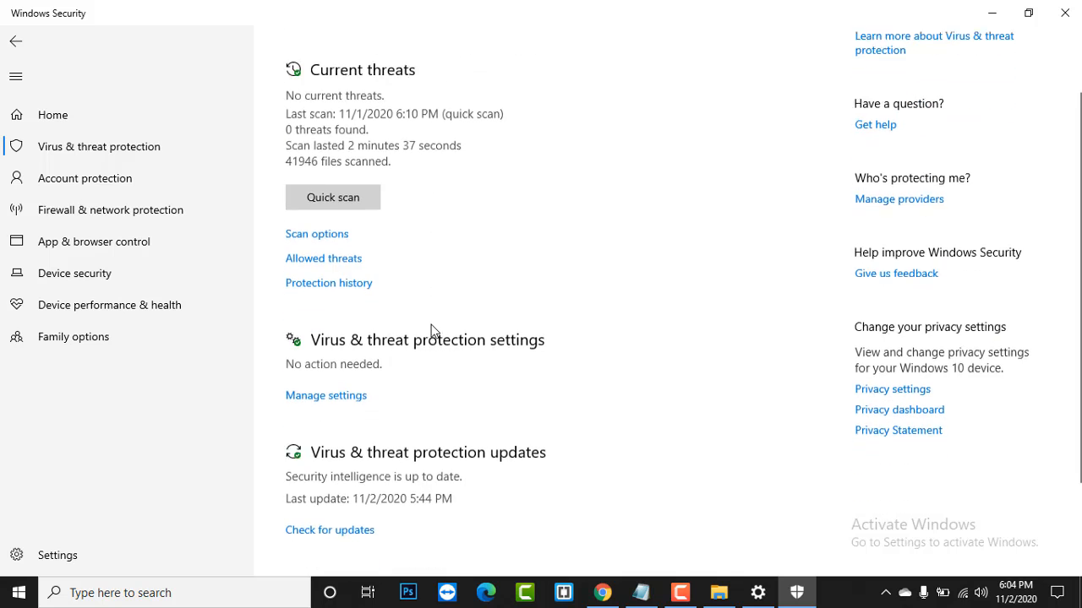
click(328, 393)
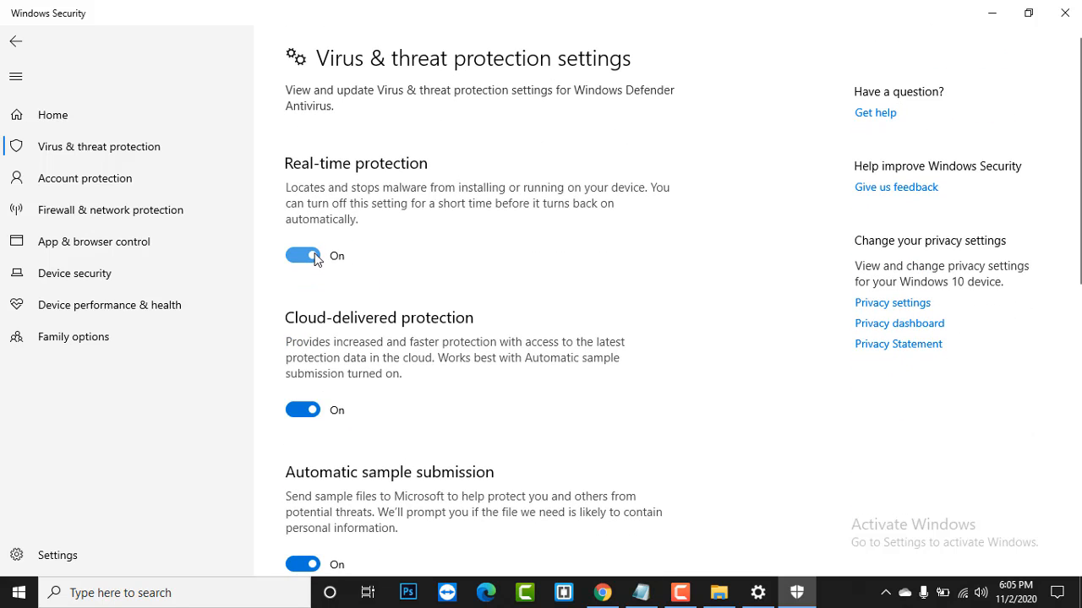
click(315, 257)
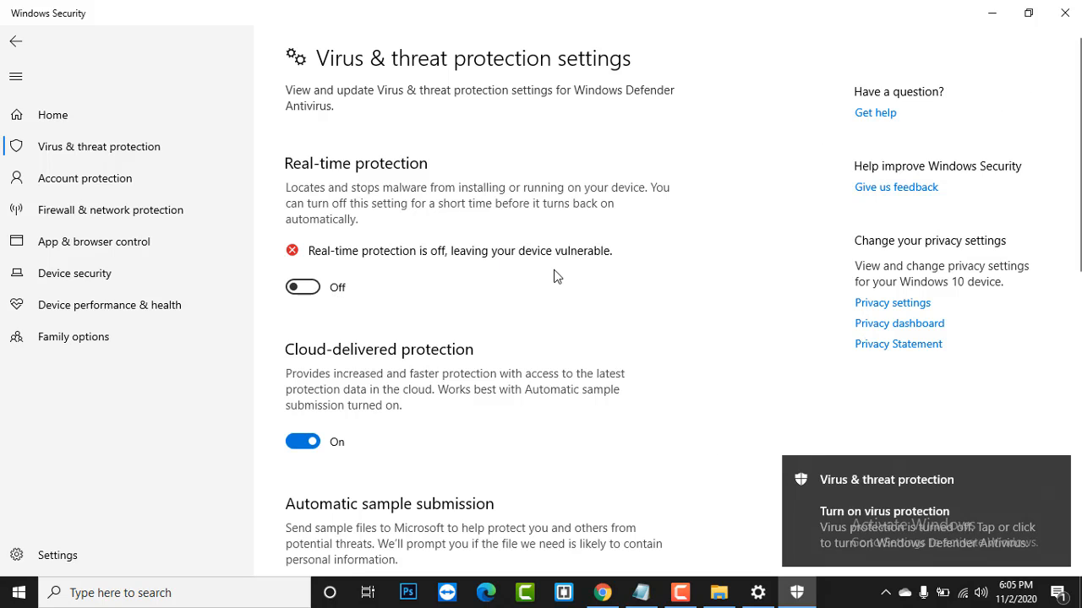
scroll(346, 406, down, 3)
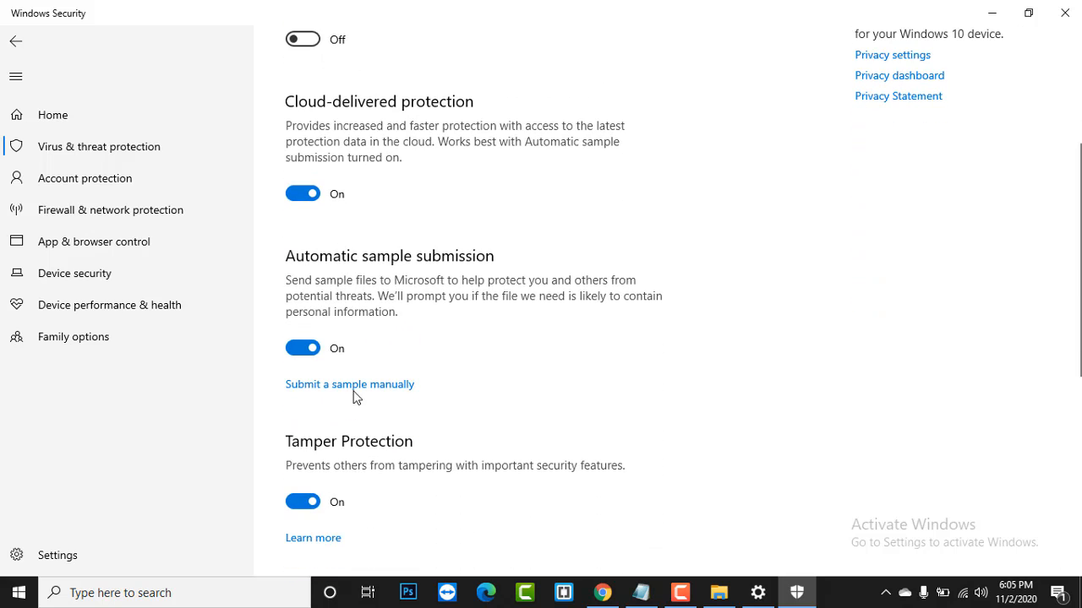
scroll(353, 396, up, 3)
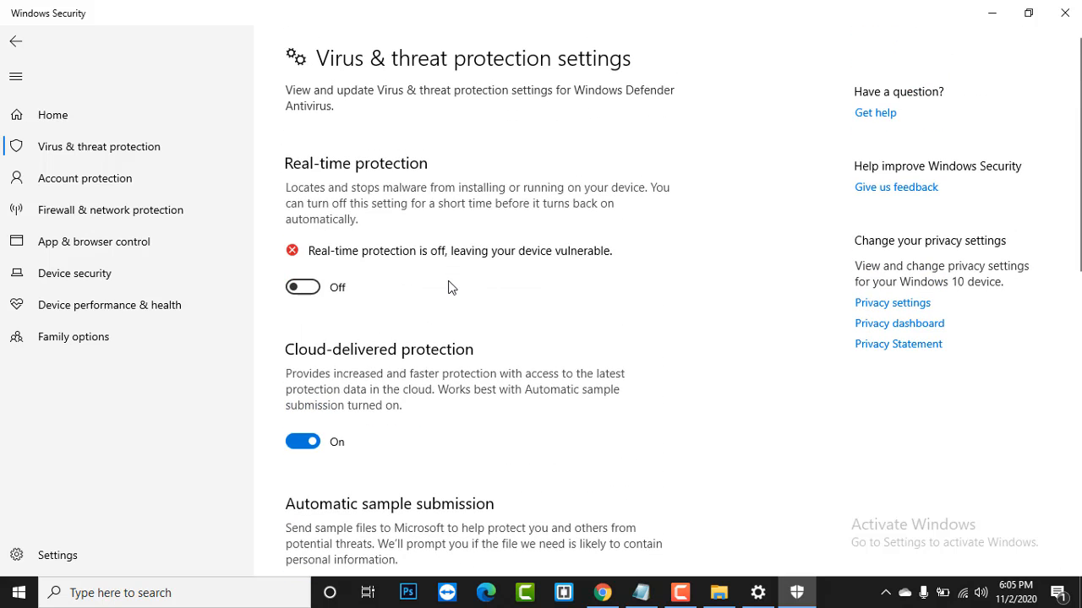
click(1064, 13)
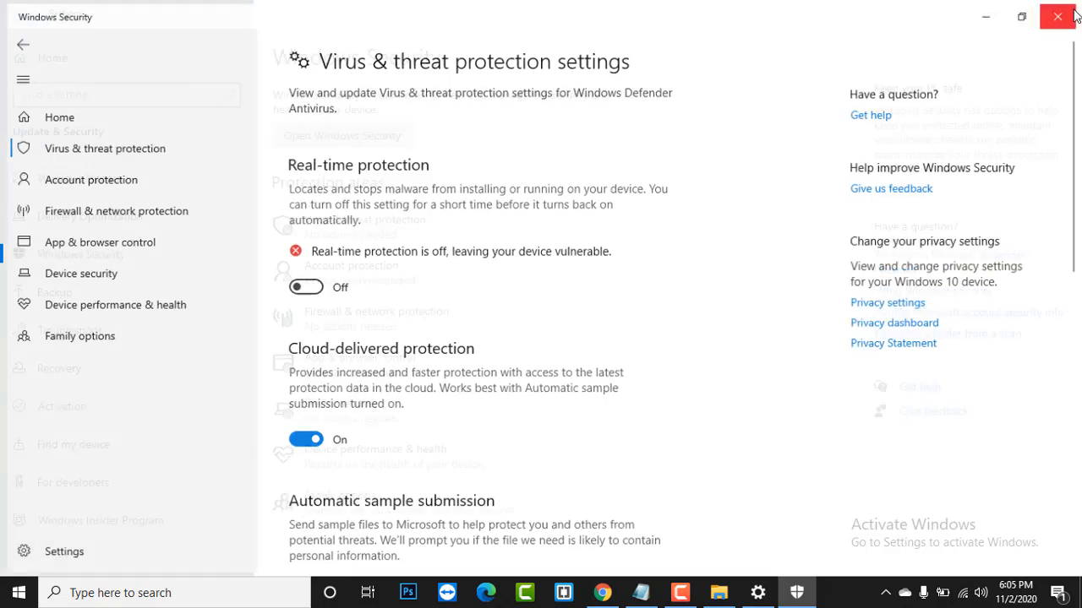
click(1064, 13)
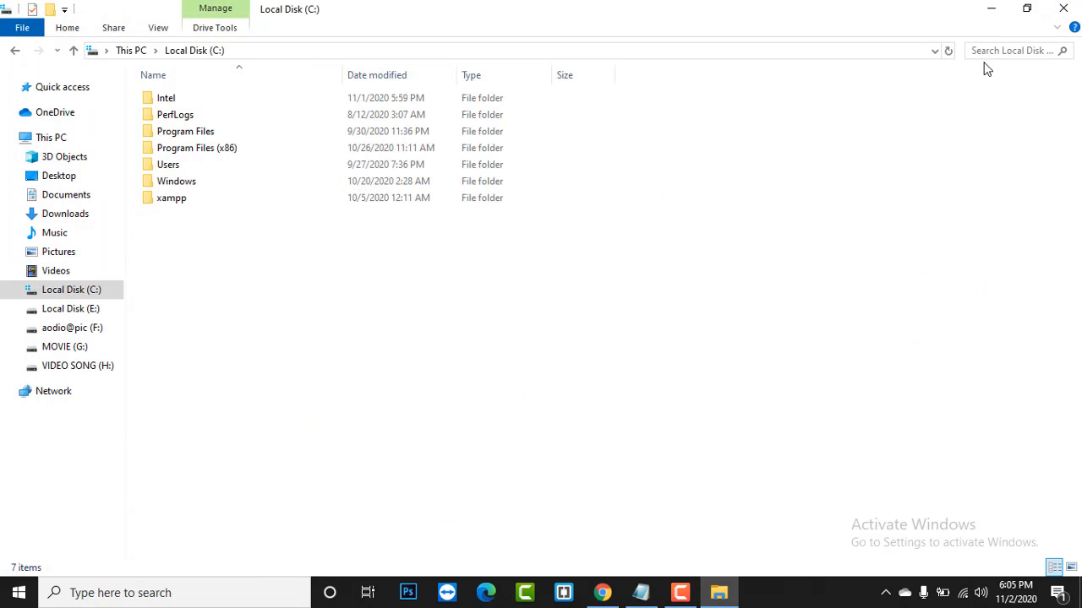
- Close File Explorer and launch XAMPP Control Panel from a Windows search for 'x'
click(1063, 8)
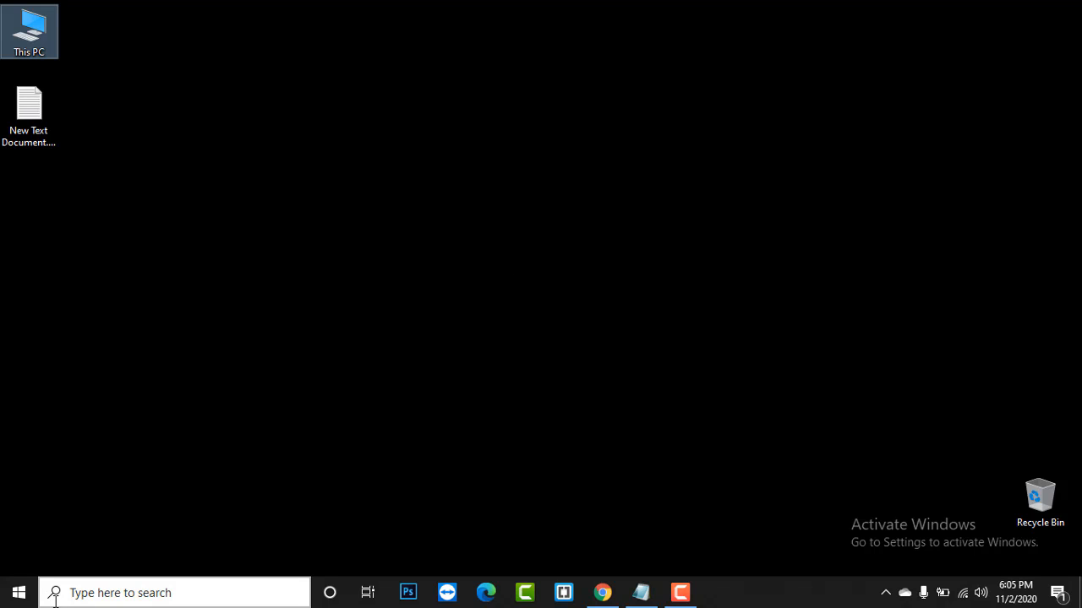
click(85, 589)
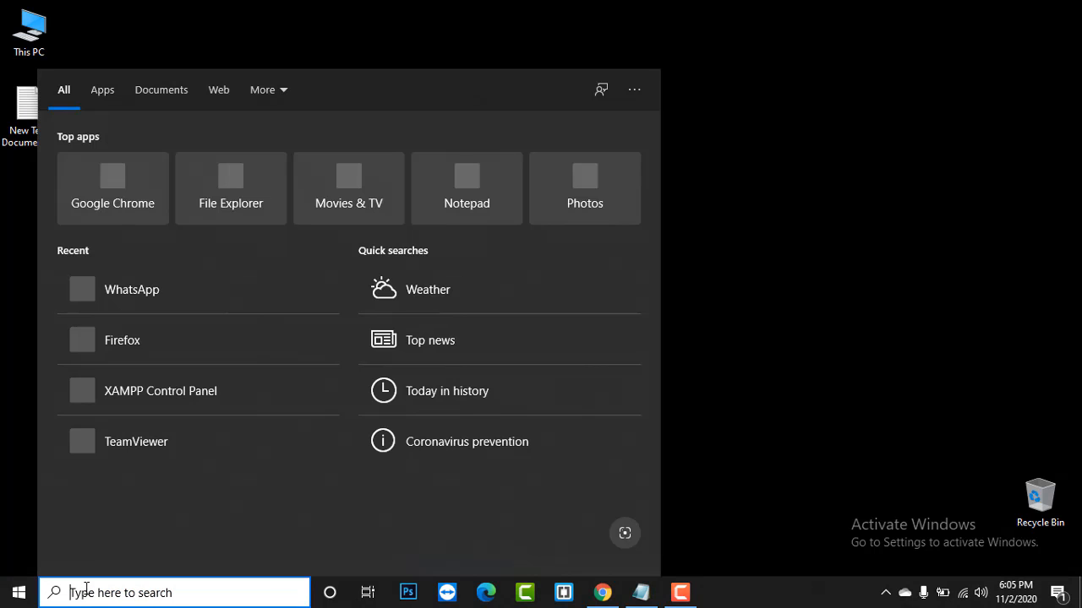
text(x)
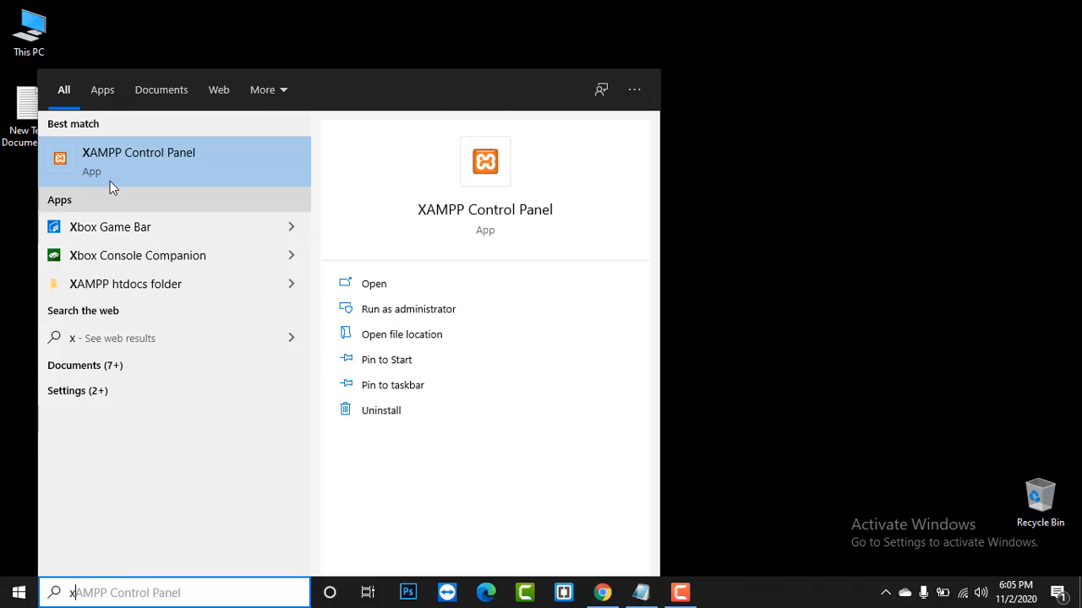
click(485, 208)
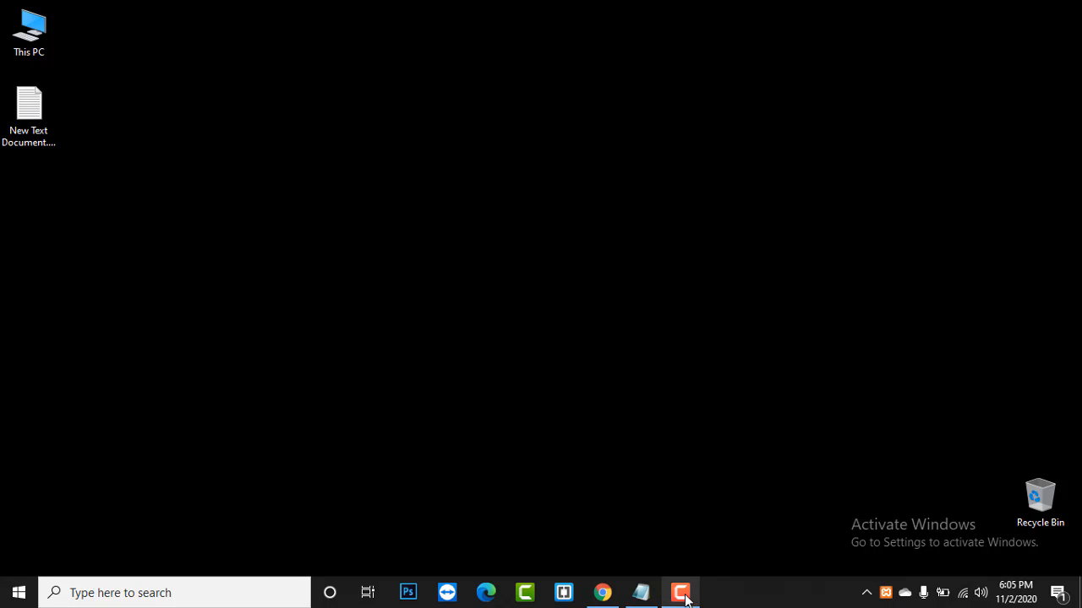
- Refresh the desktop repeatedly and check the hidden tray icons for XAMPP
mouse_move(698, 595)
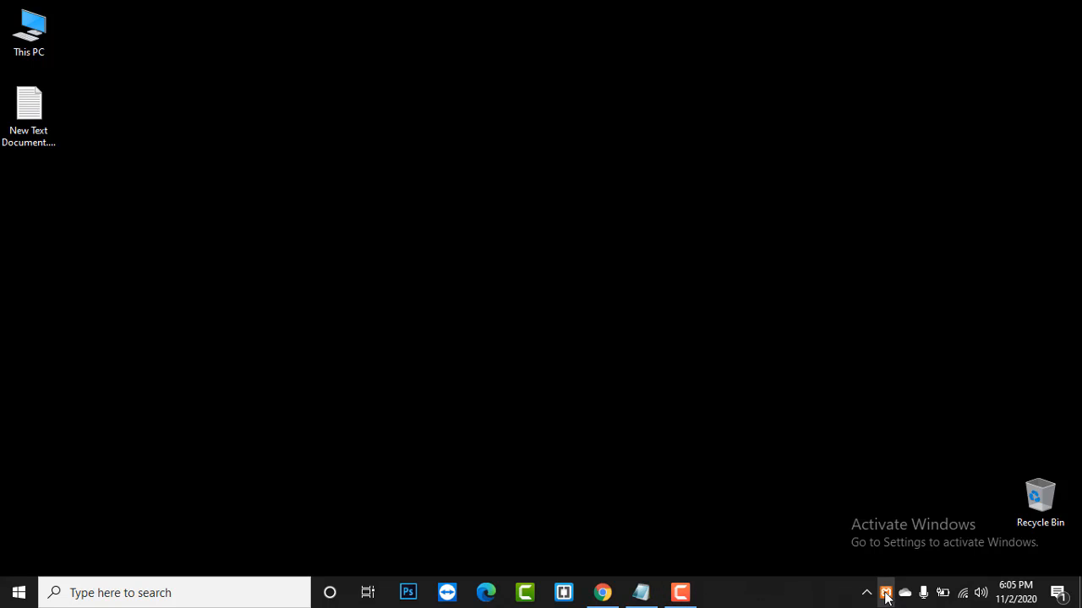
click(367, 173)
right_click(367, 174)
click(398, 215)
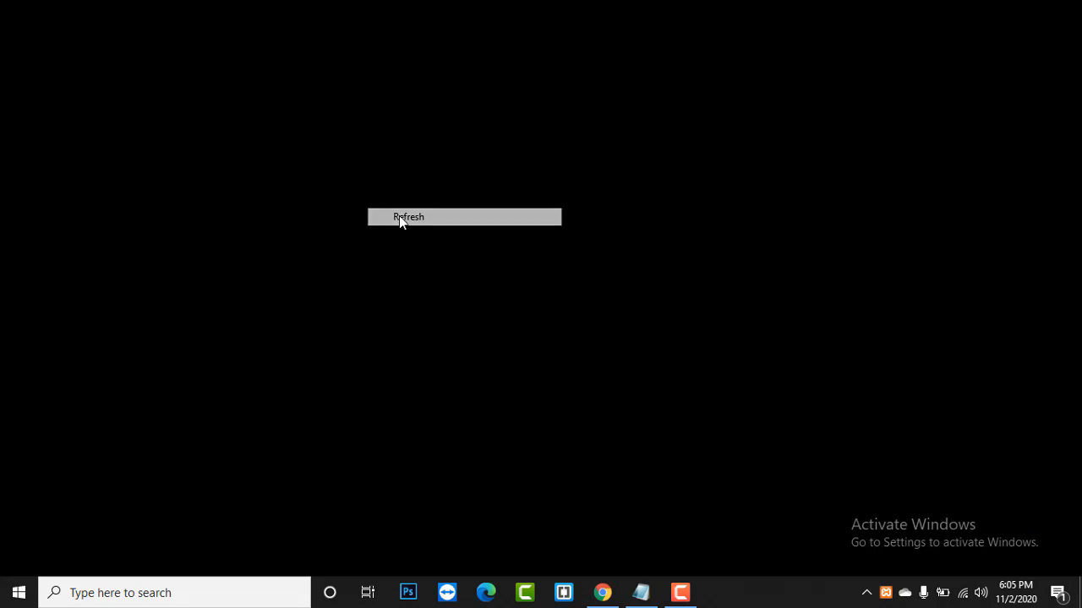
right_click(398, 216)
click(441, 263)
right_click(444, 263)
click(494, 311)
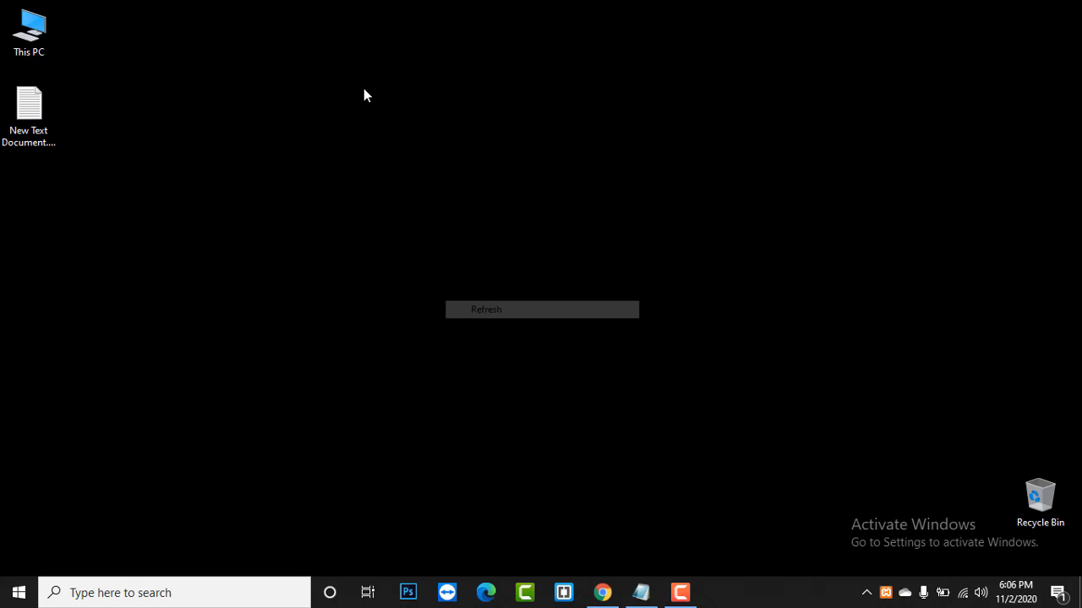
right_click(363, 88)
click(401, 140)
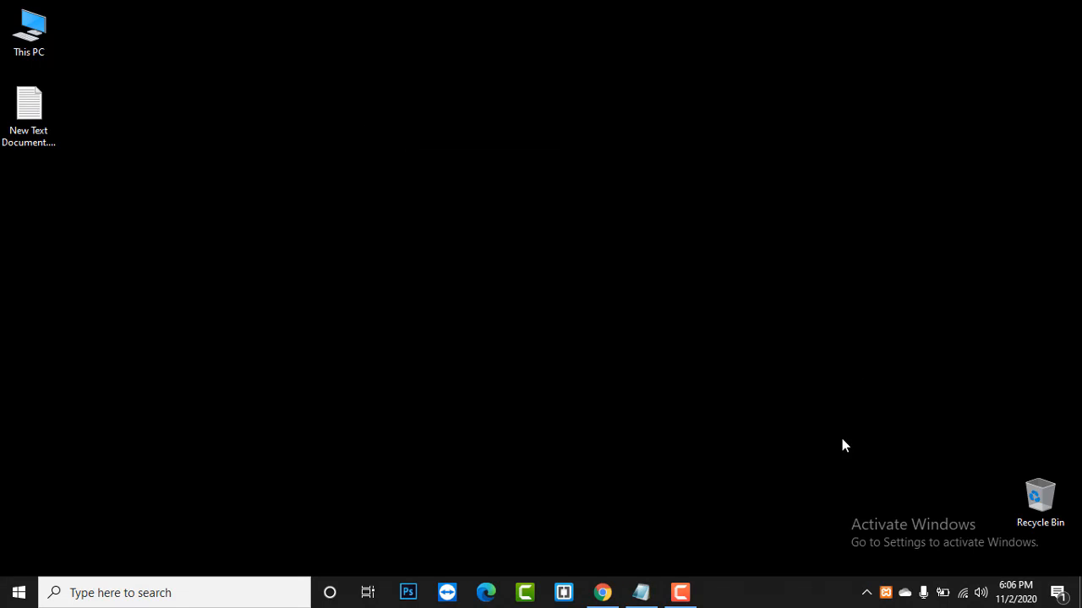
click(866, 592)
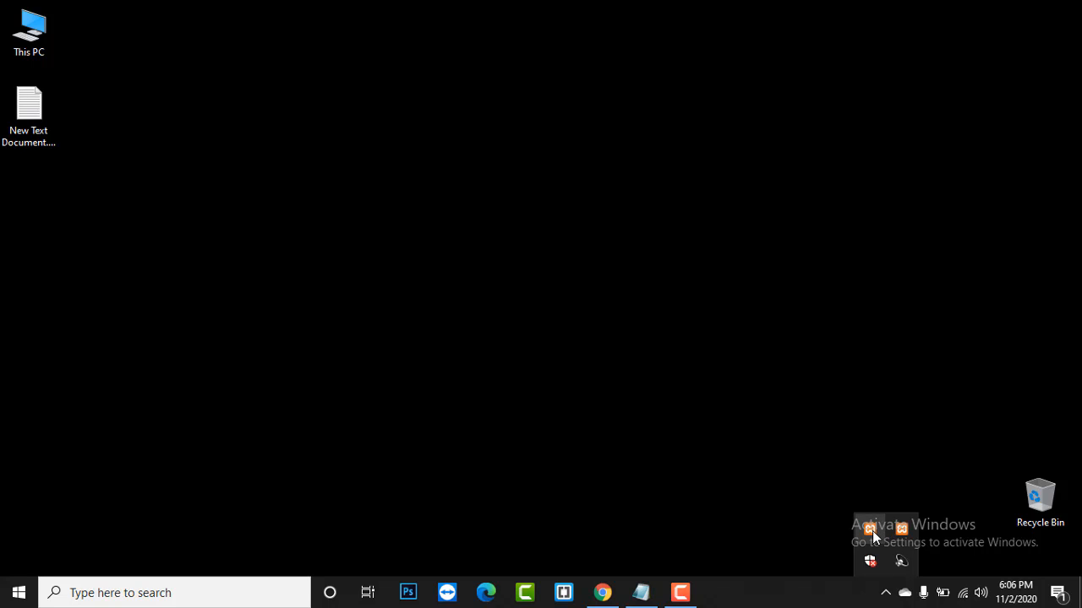
right_click(350, 194)
click(390, 241)
right_click(392, 244)
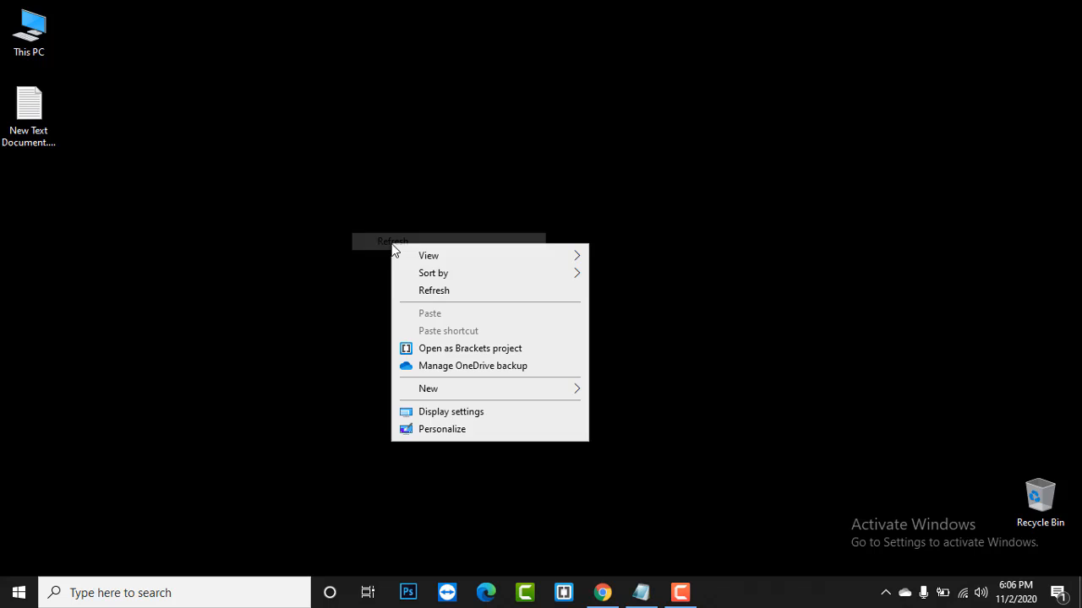
click(456, 290)
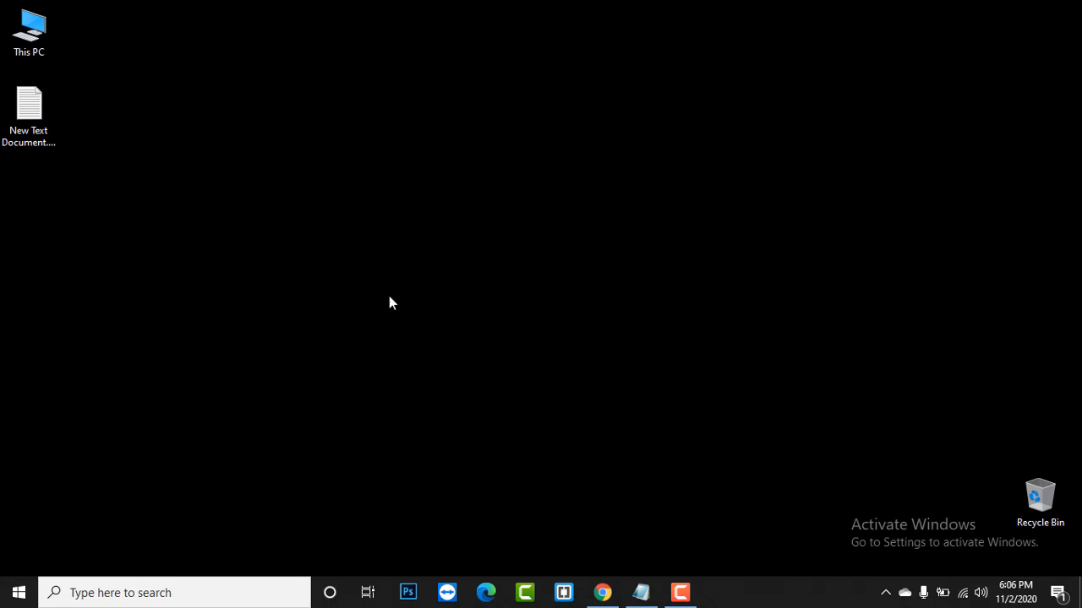
click(885, 593)
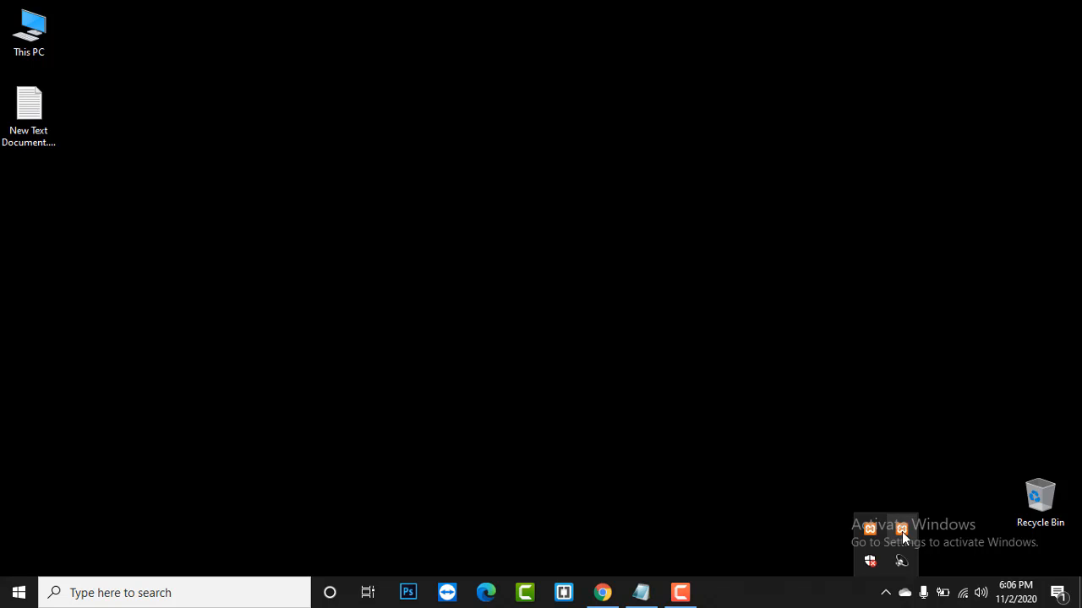
click(684, 593)
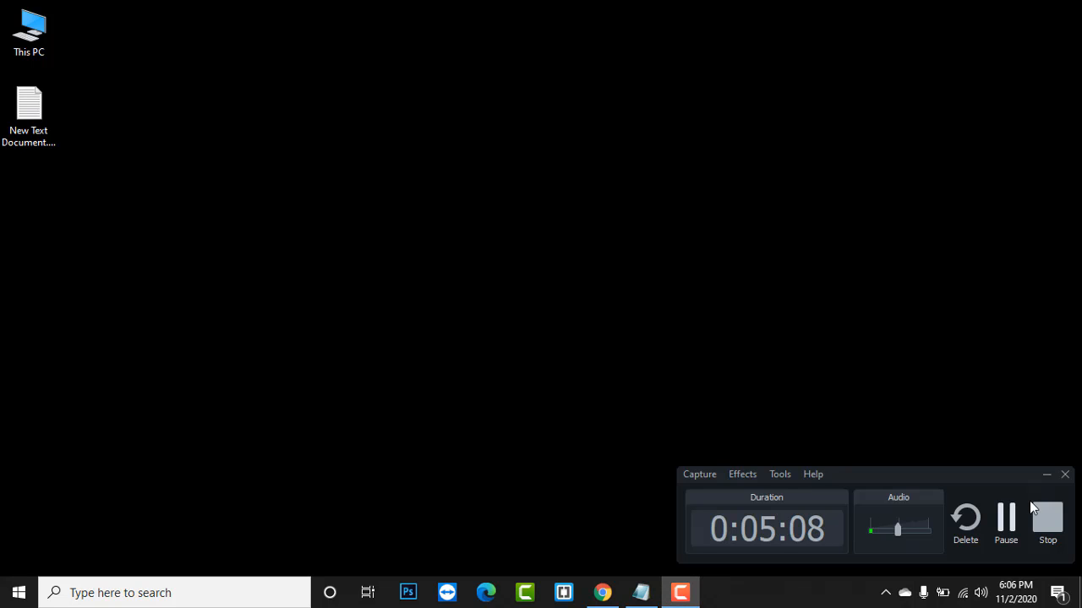
- Bring the XAMPP Control Panel window up from the system tray
click(1006, 518)
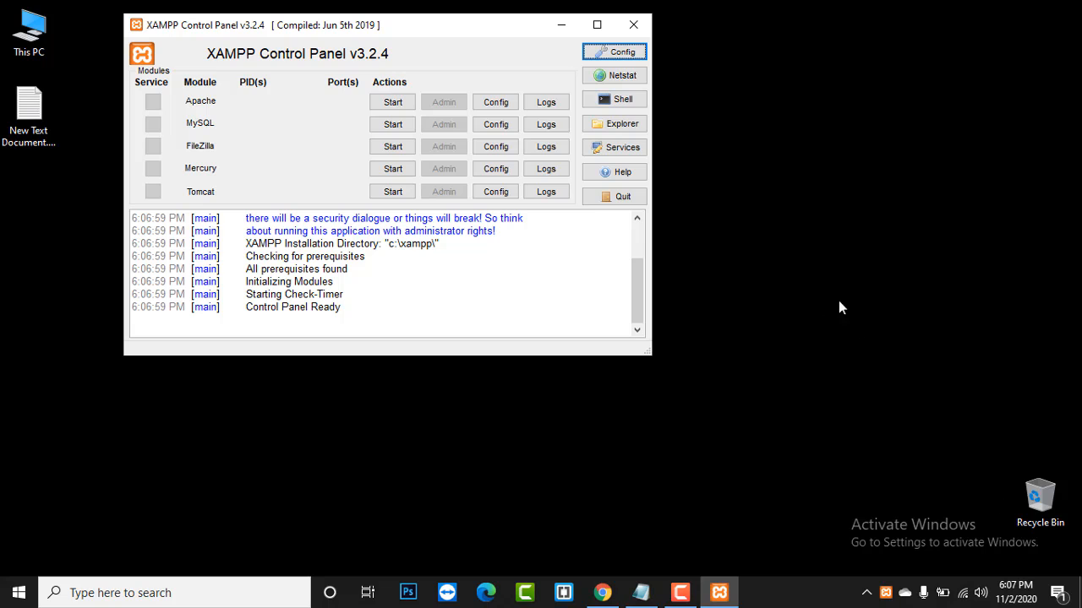
click(683, 593)
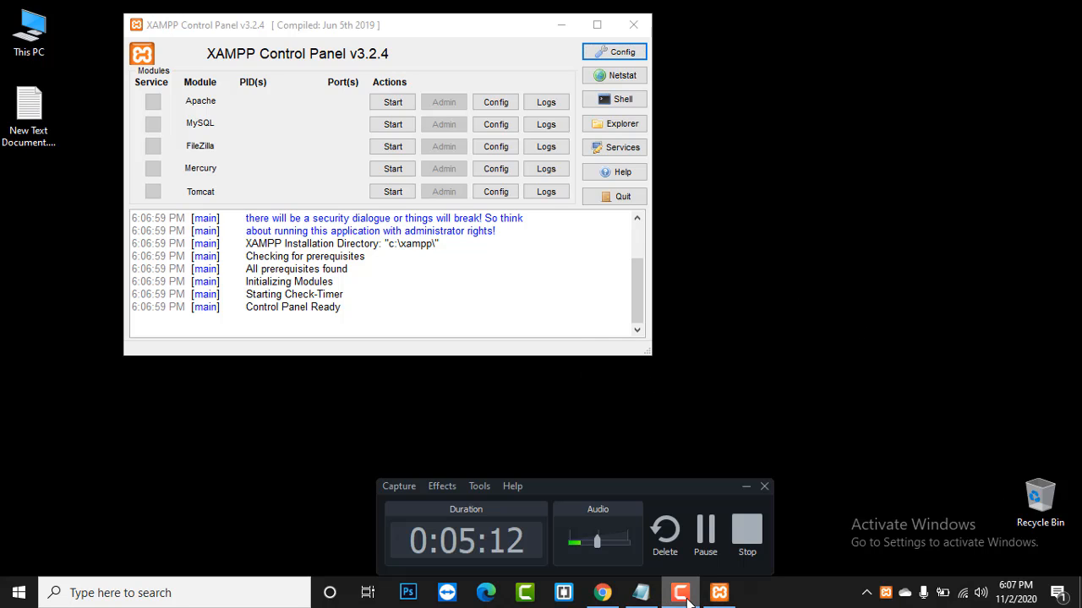
click(740, 486)
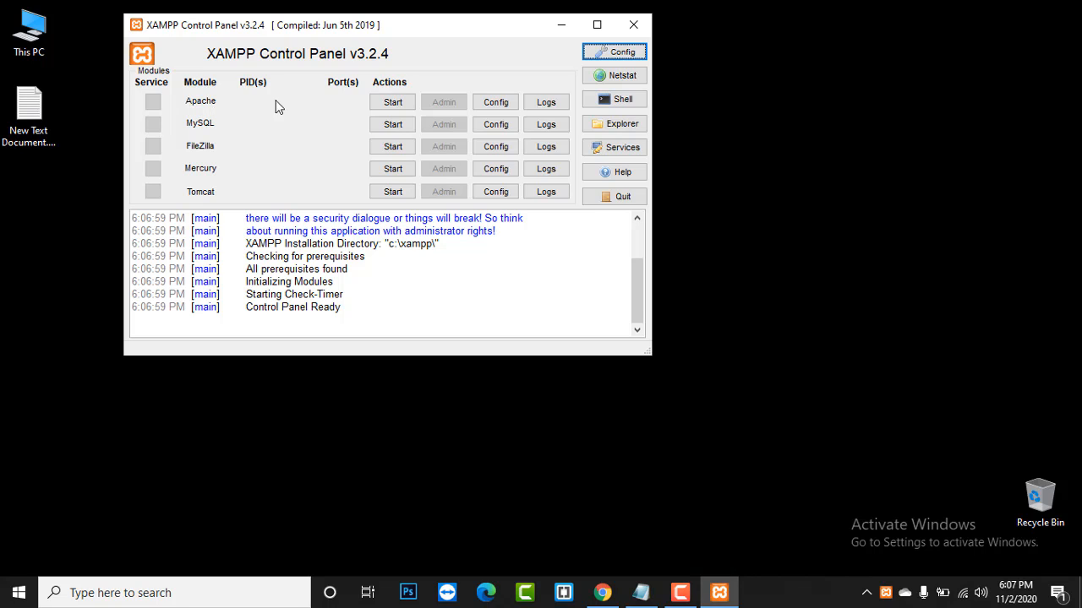
- Start Apache and MySQL, dismiss both firewall alerts, and close the XAMPP window
click(393, 103)
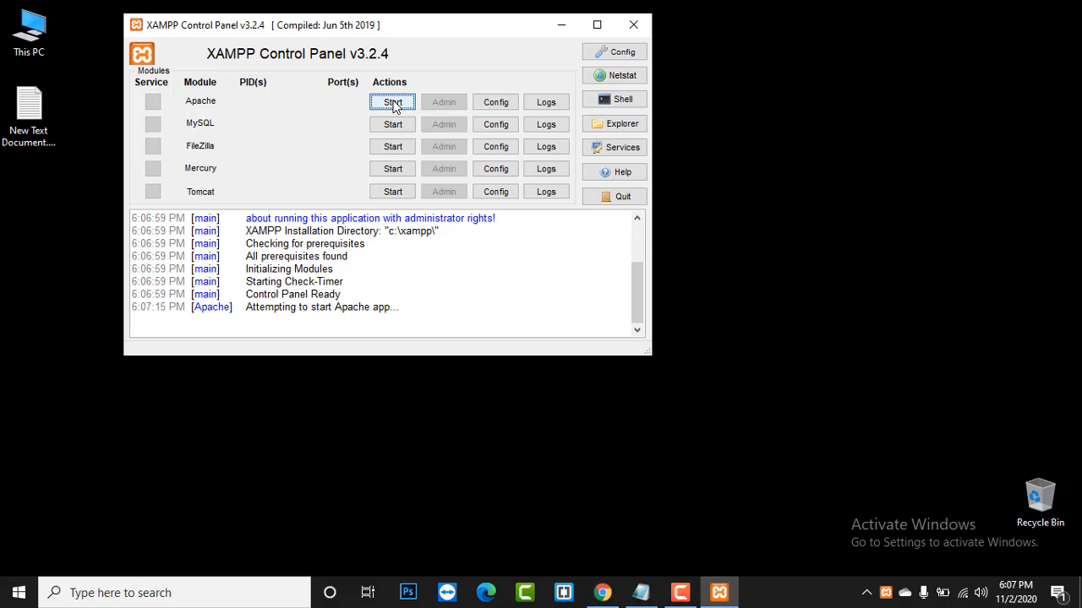
click(399, 127)
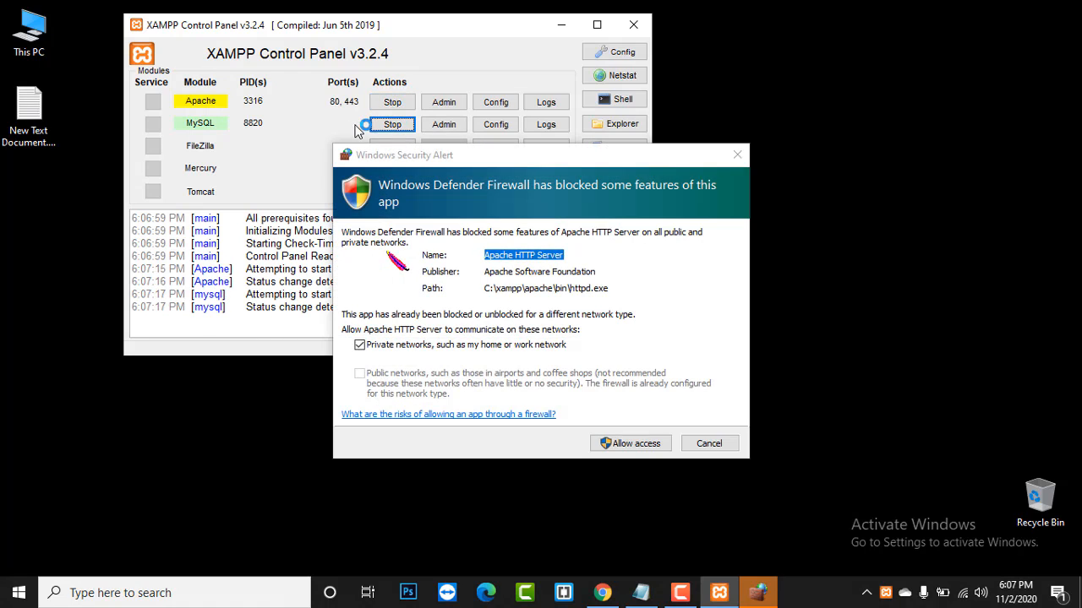
click(740, 156)
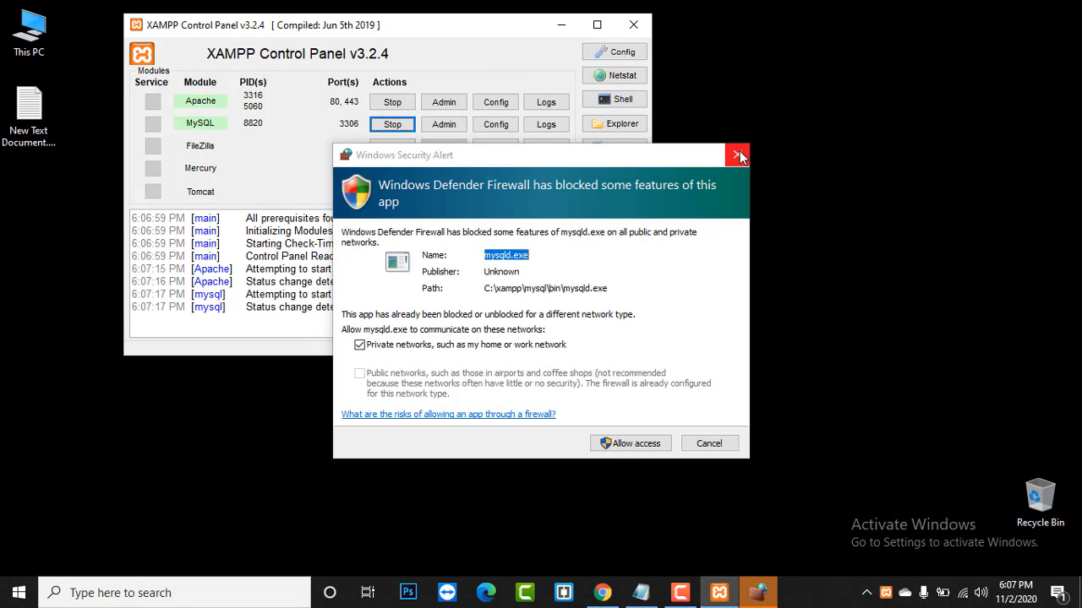
click(738, 156)
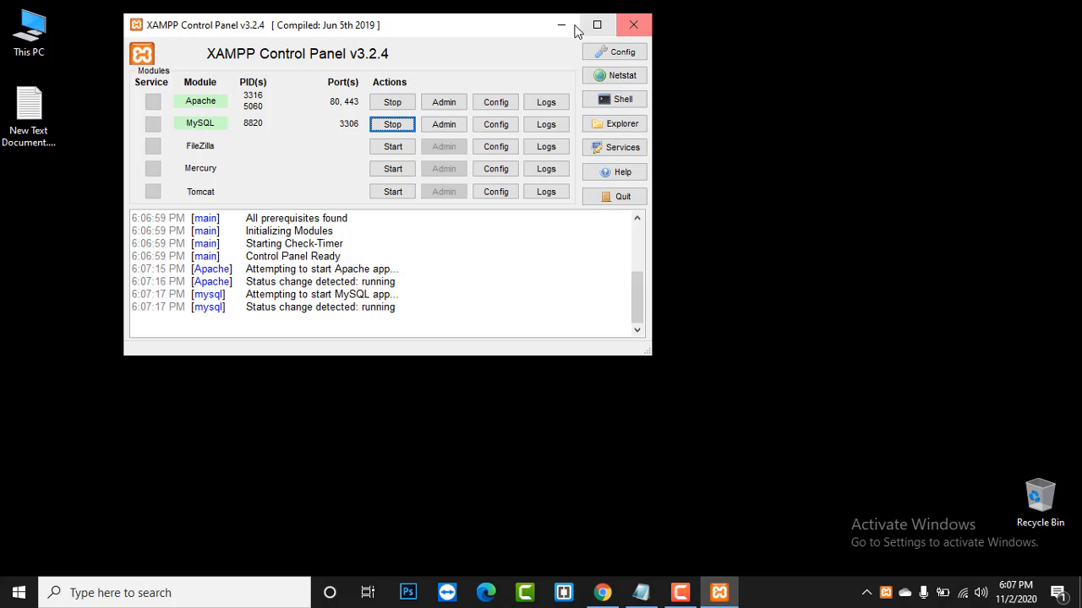
click(629, 21)
- Refresh the desktop from its right-click menu
right_click(635, 65)
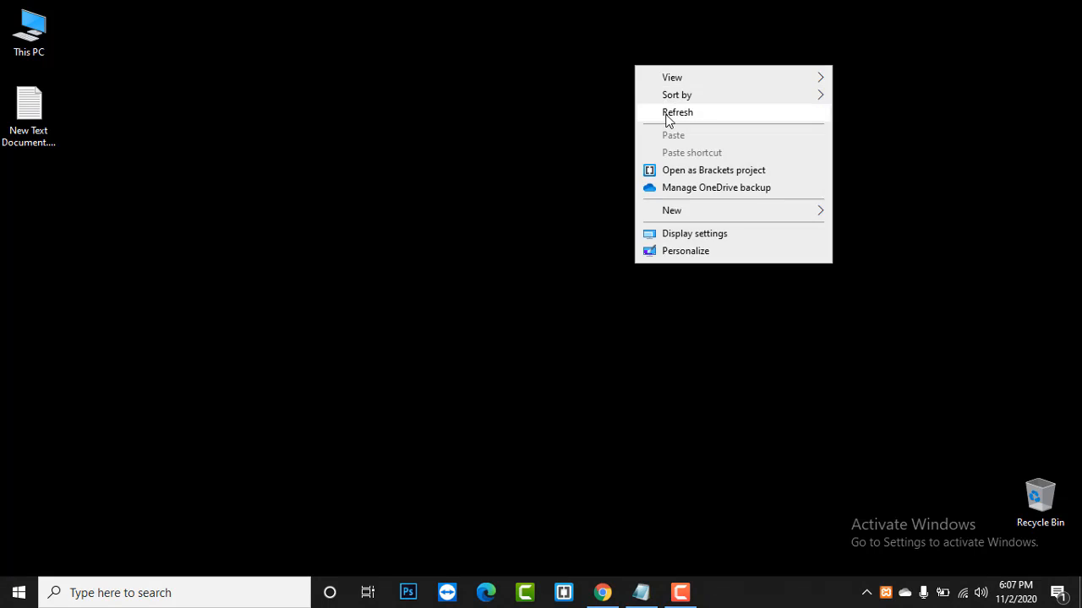
right_click(665, 115)
right_click(454, 77)
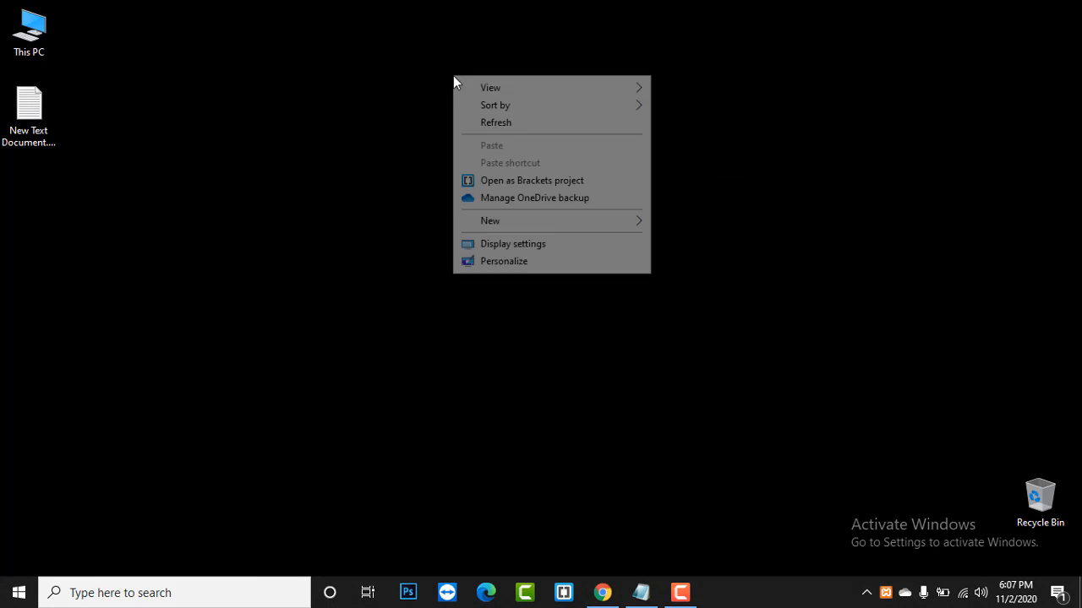
click(463, 122)
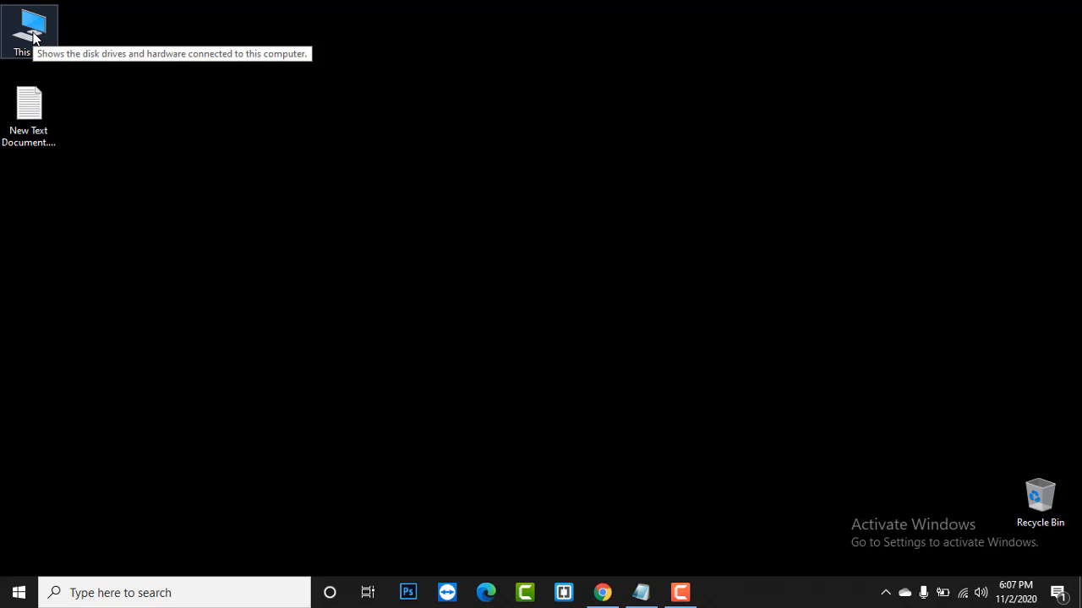
- Browse from This PC to C:\xampp\htdocs
double_click(32, 34)
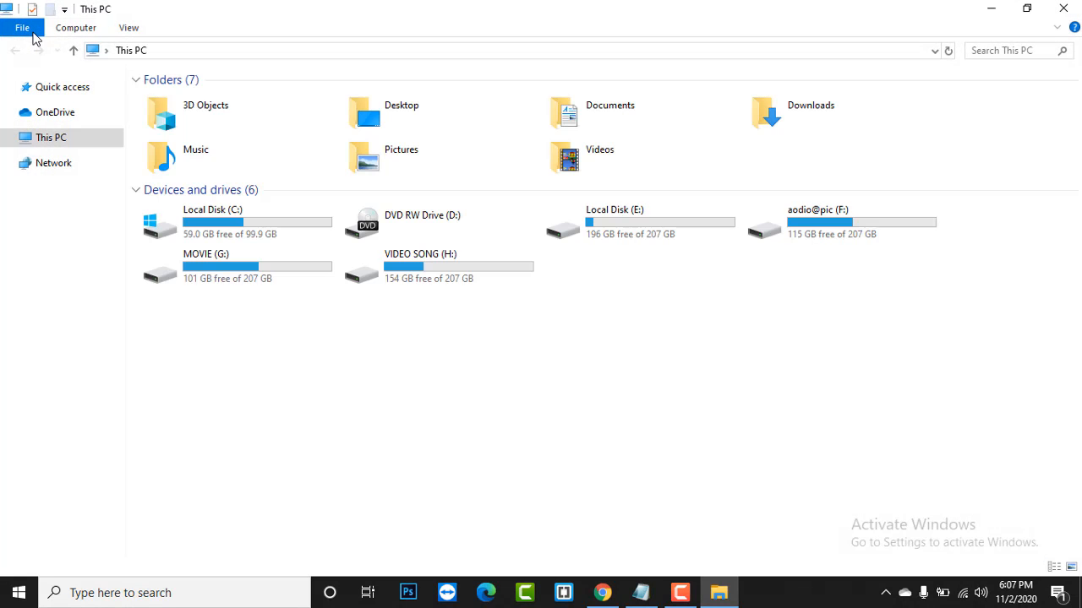
double_click(226, 221)
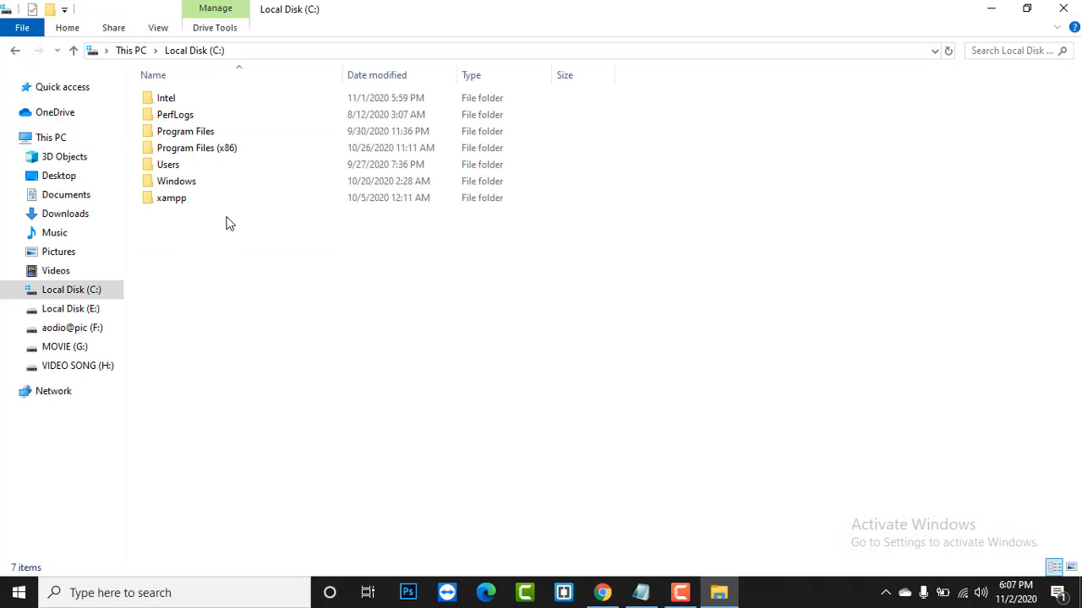
click(168, 201)
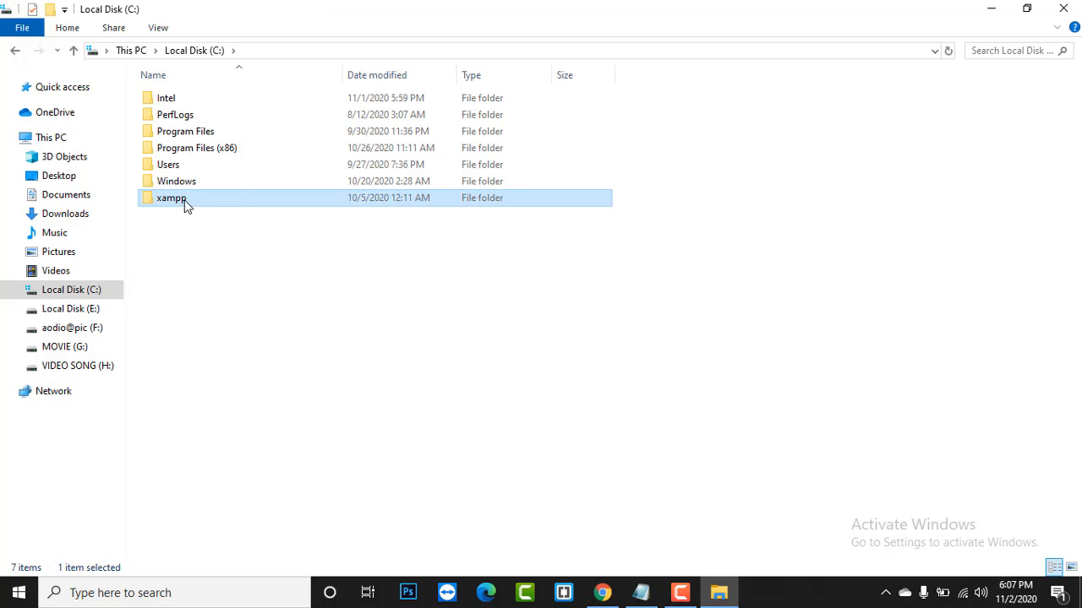
double_click(187, 207)
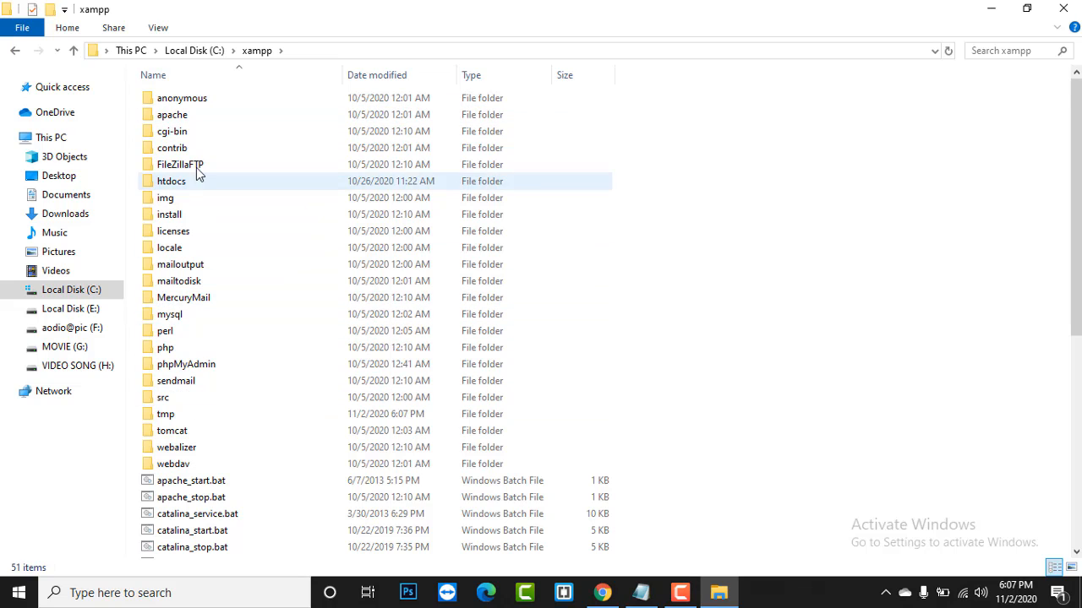
click(182, 180)
double_click(183, 181)
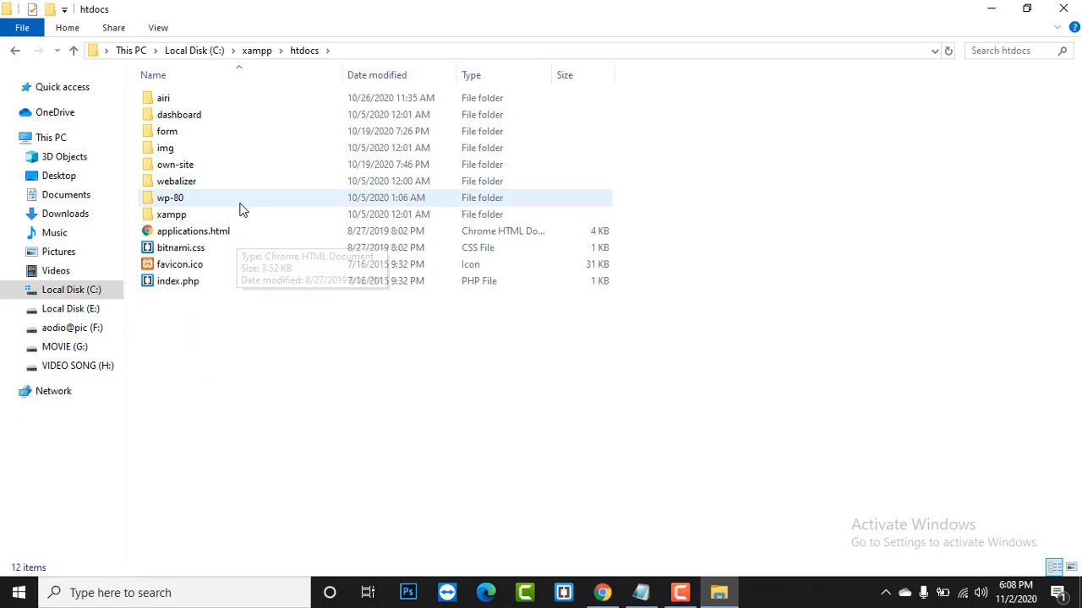
- Create a new folder named 'test' inside htdocs
right_click(223, 329)
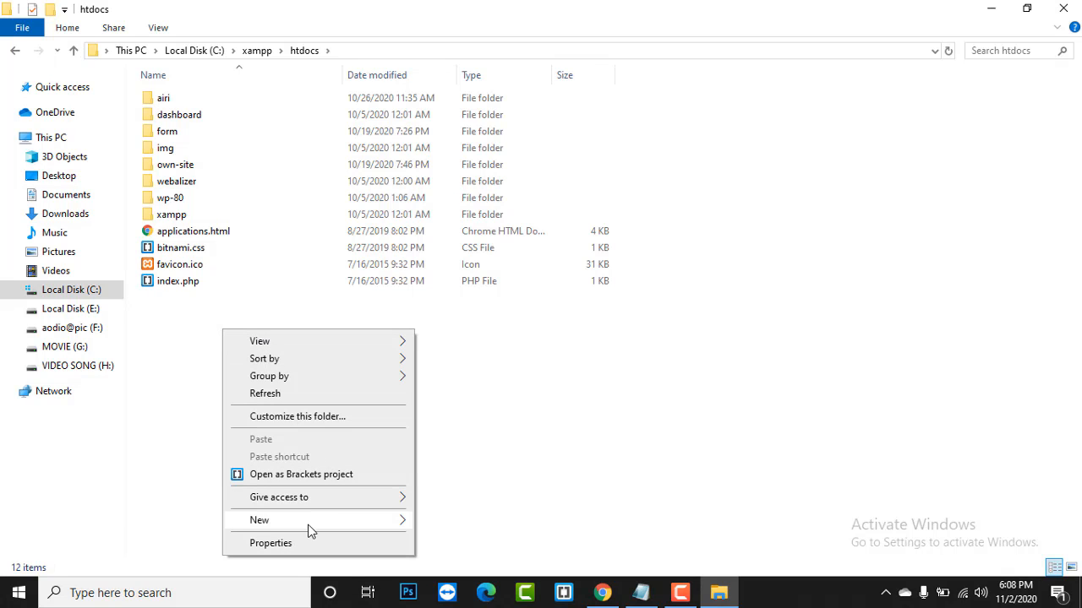
mouse_move(309, 528)
click(459, 342)
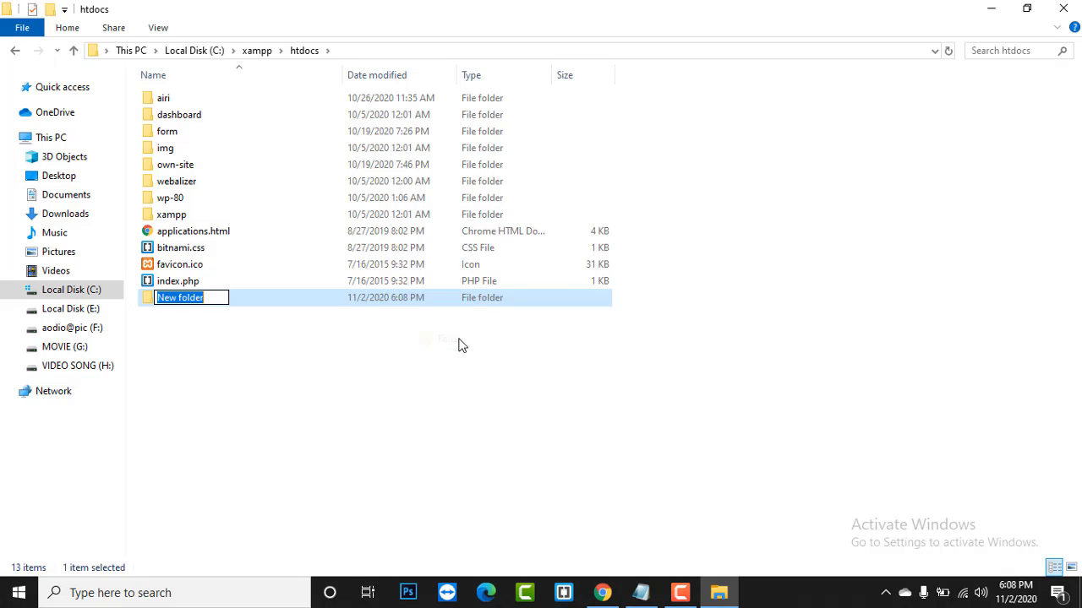
text(test)
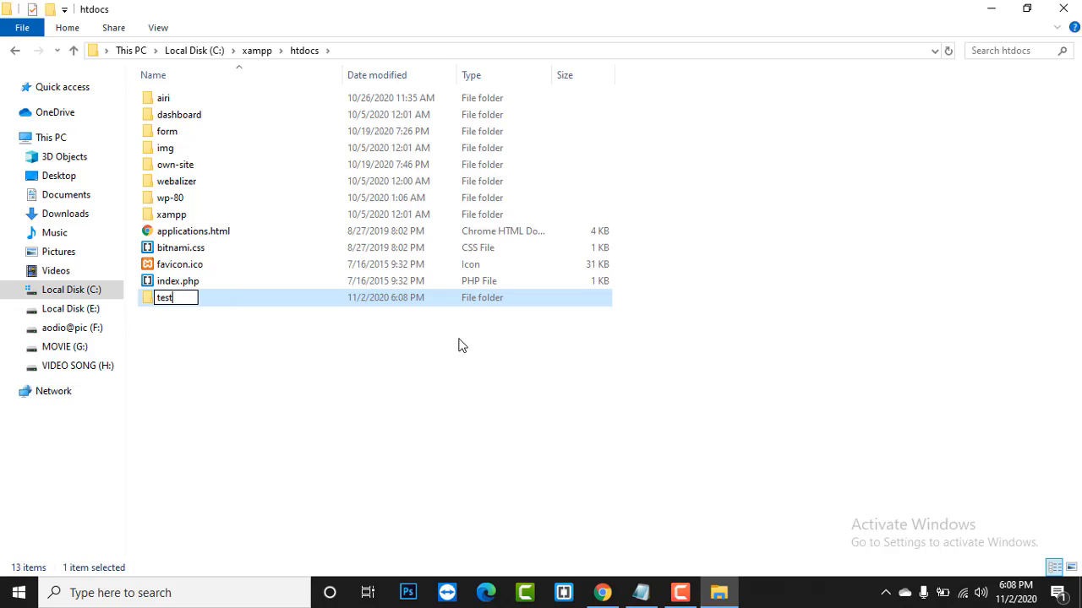
key(Return)
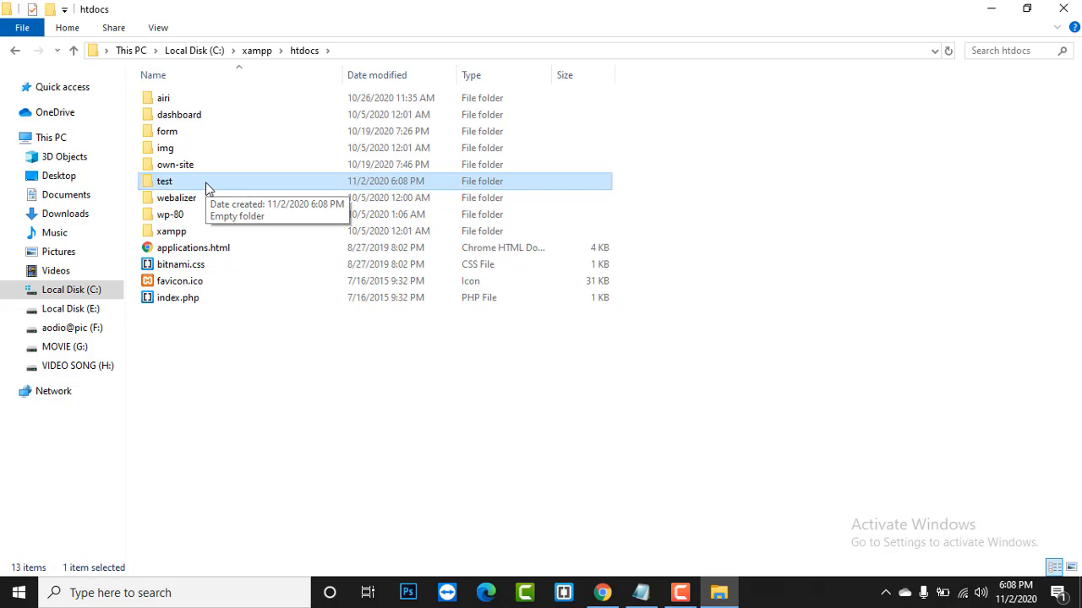
- Load localhost/test in a new Chrome tab to show the empty Index of /test
click(602, 592)
click(213, 13)
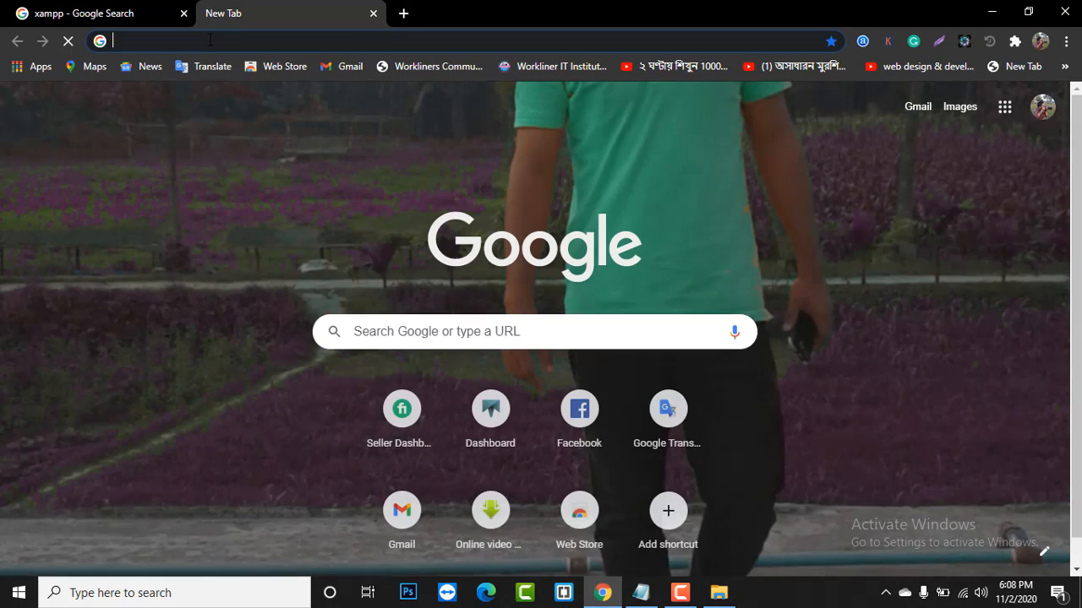
click(210, 39)
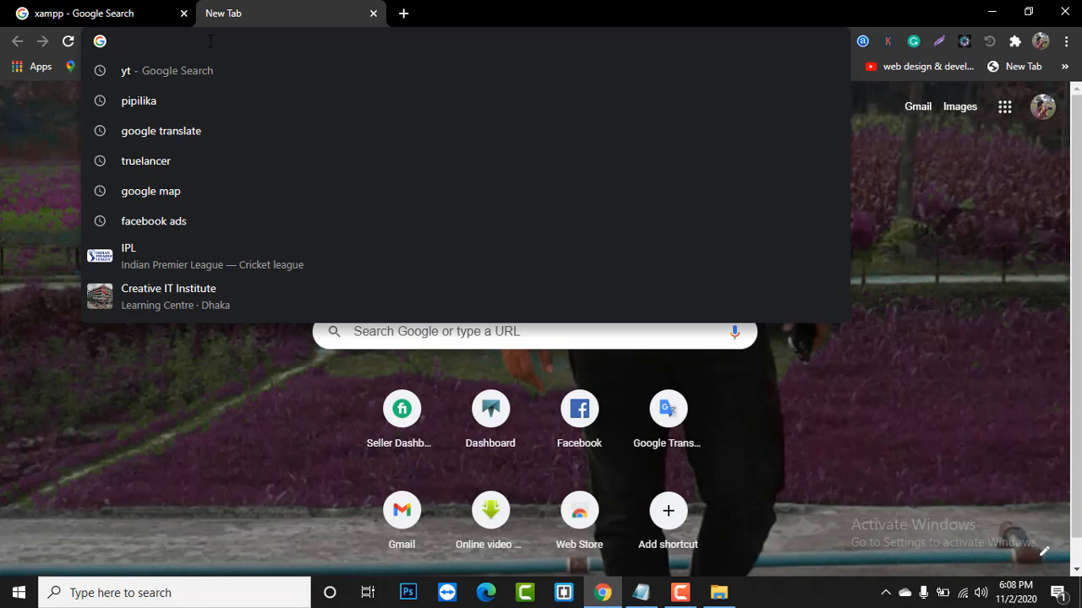
text(local)
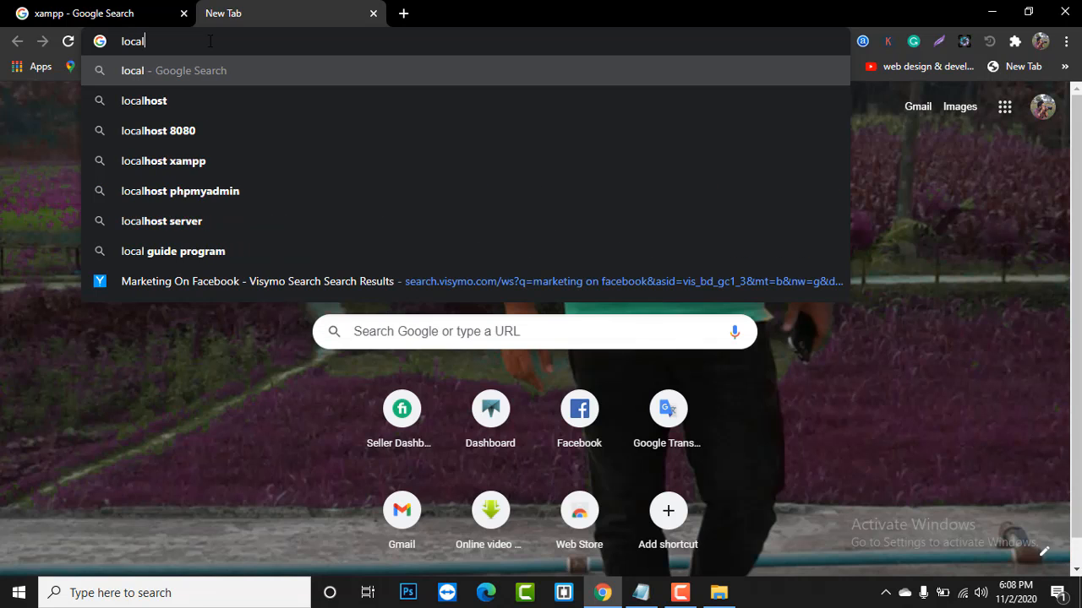
text(host/t)
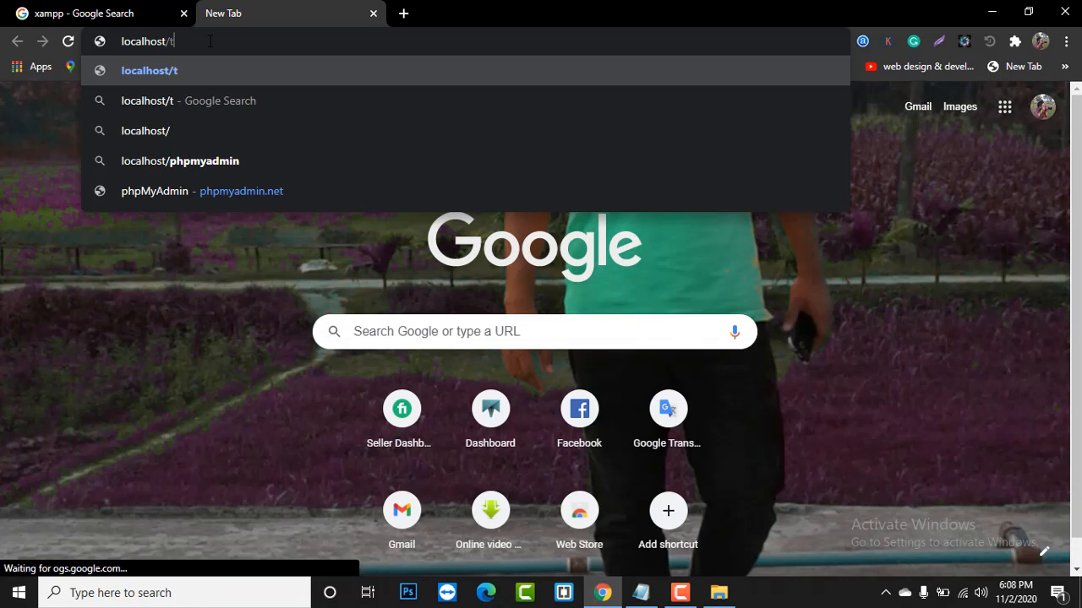
text(est)
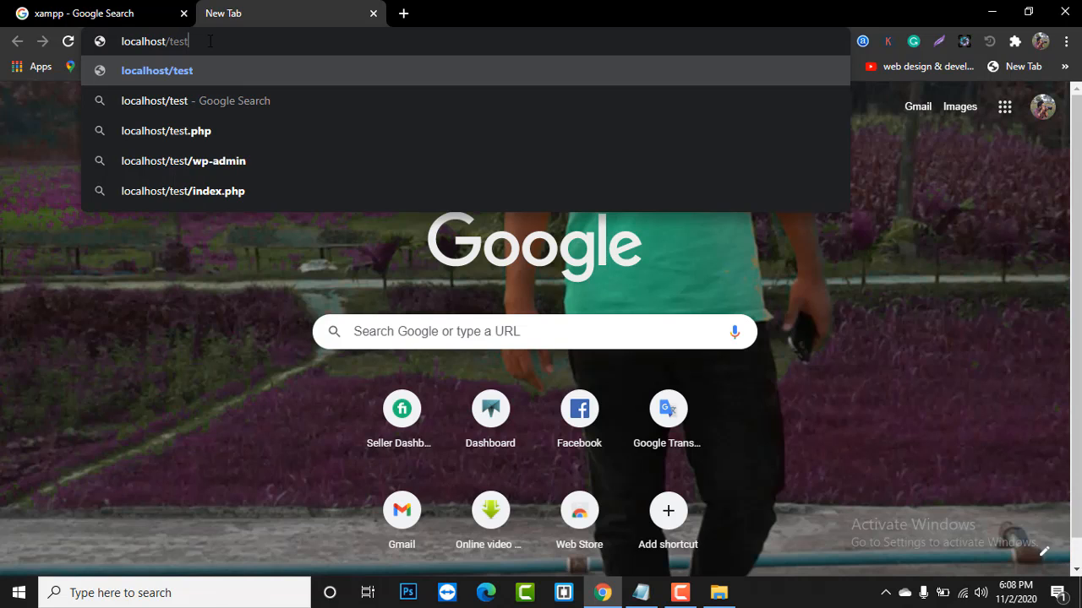
key(Return)
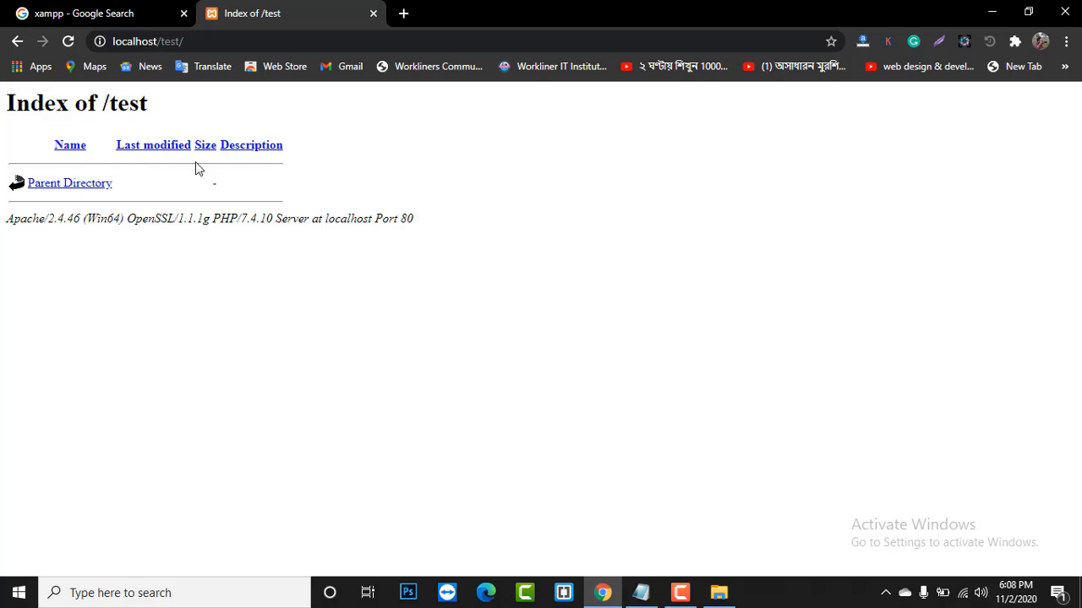
- Open wordpress.org in a new Chrome tab
click(403, 13)
click(381, 43)
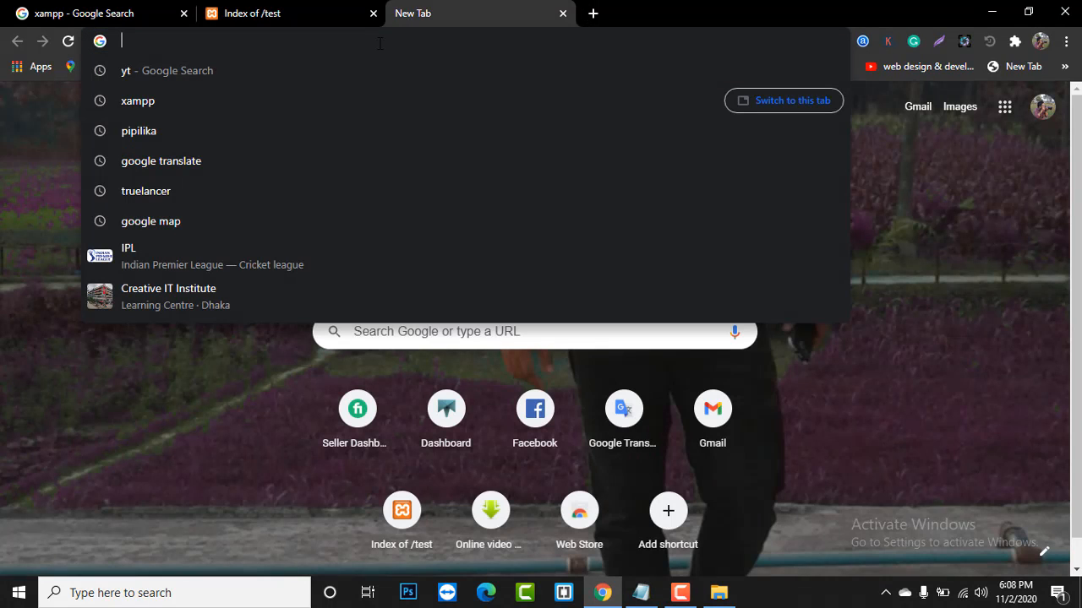
text(wo)
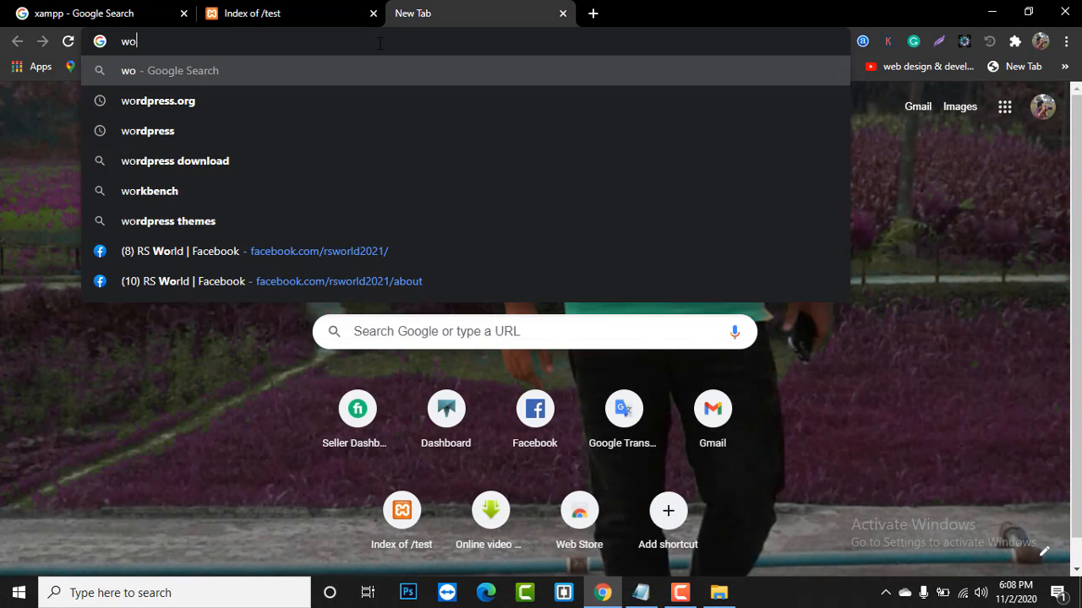
text(rd)
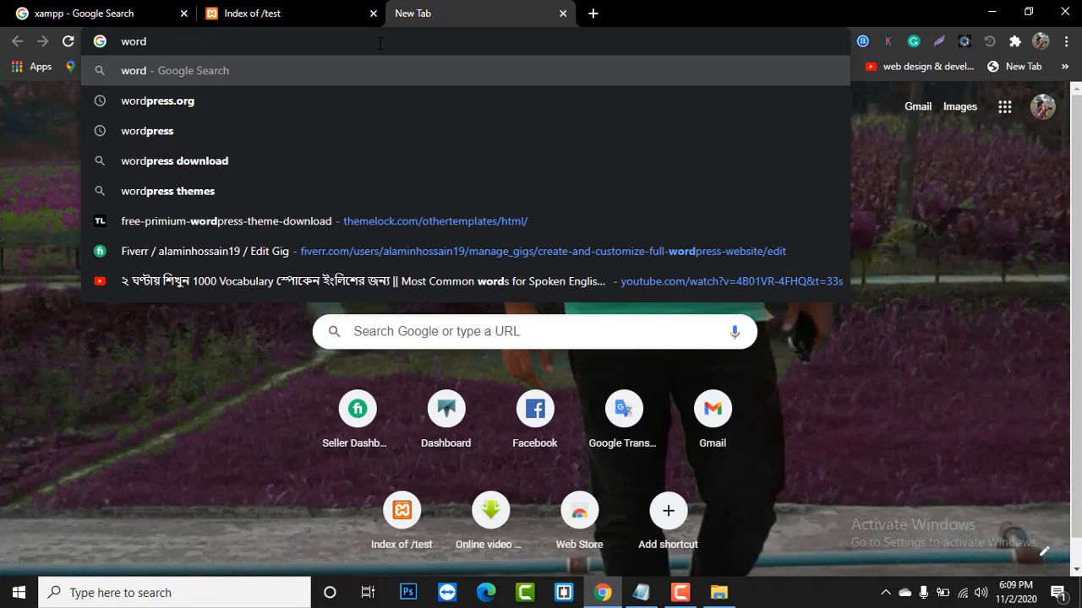
text(press)
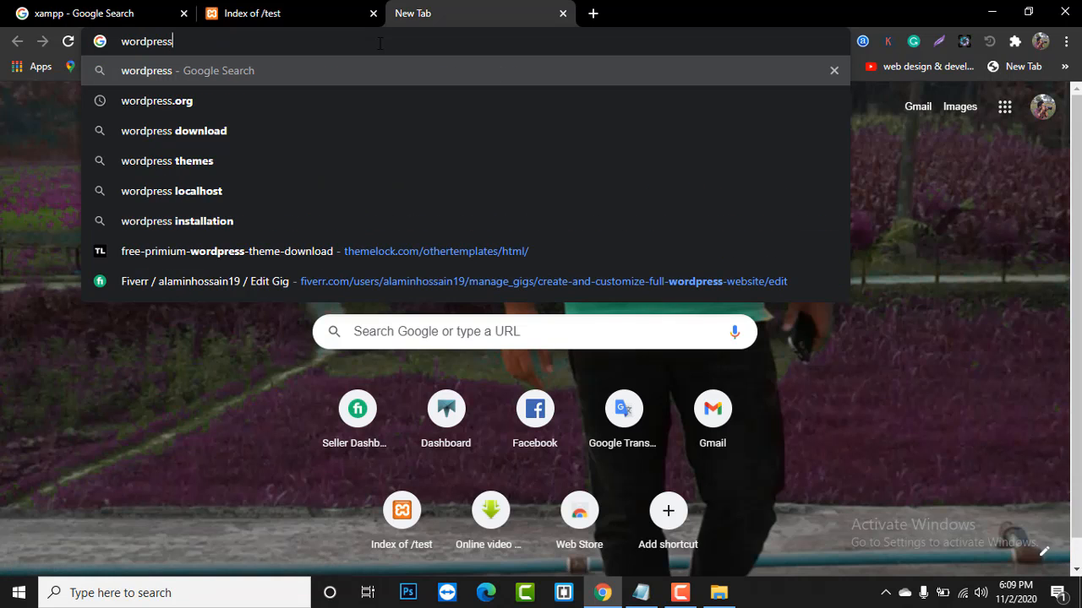
text(.org)
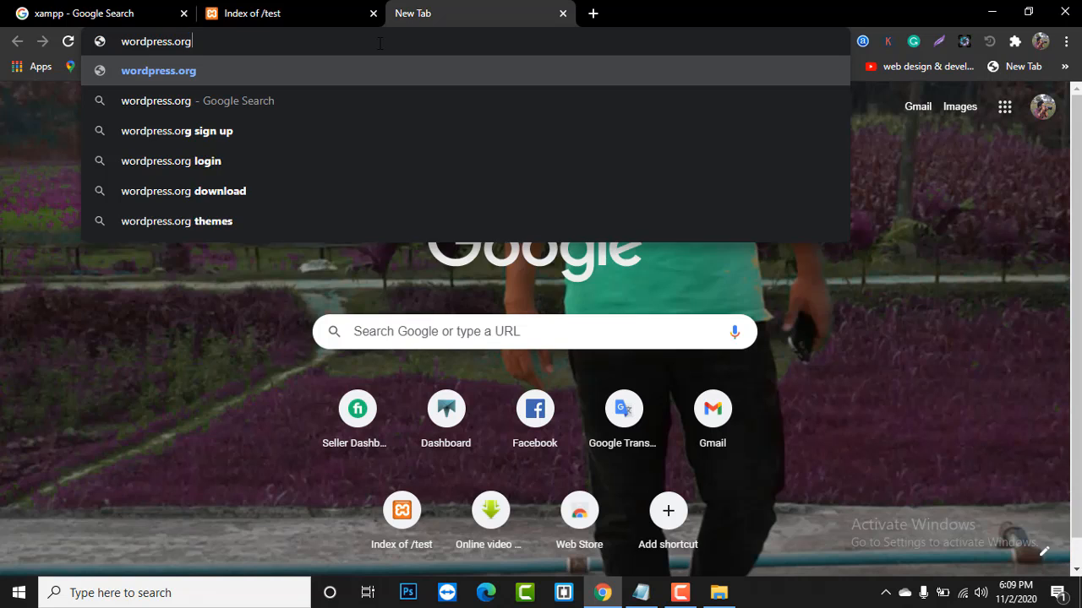
key(Return)
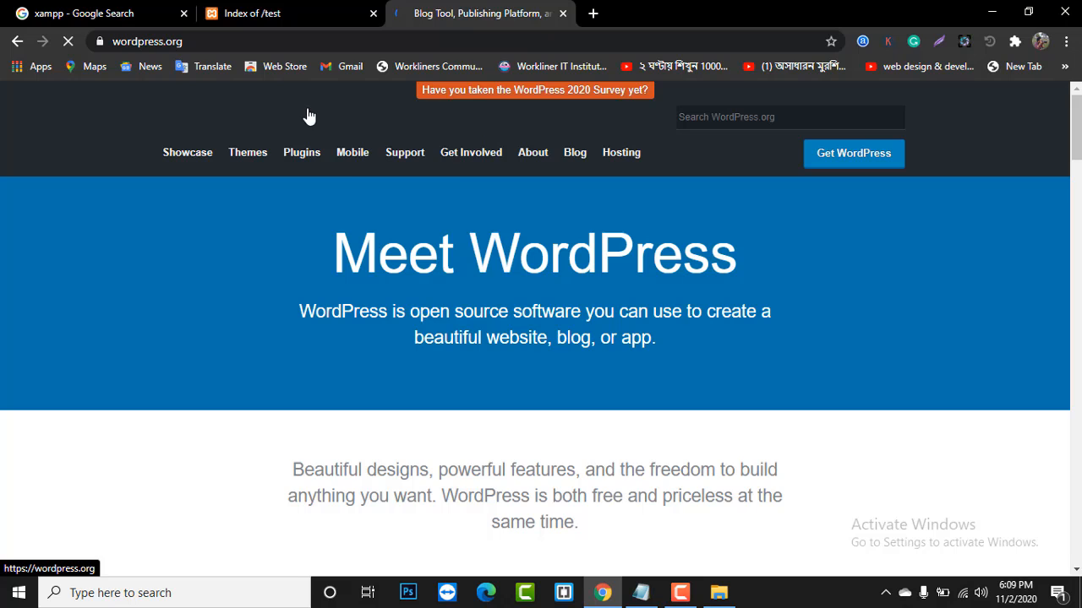
mouse_move(397, 167)
scroll(283, 165, down, 3)
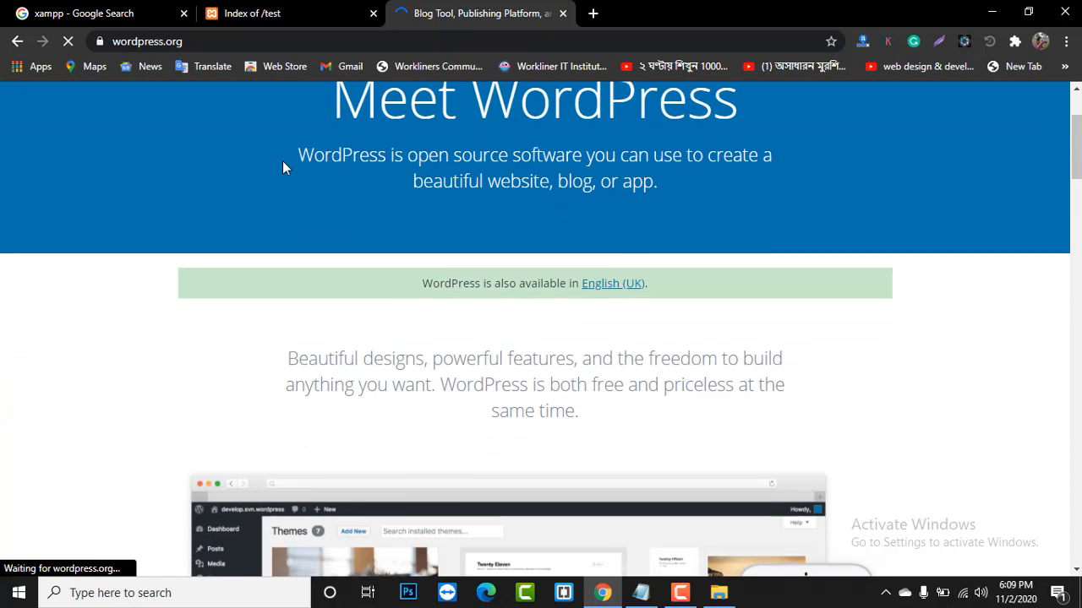
scroll(280, 166, up, 3)
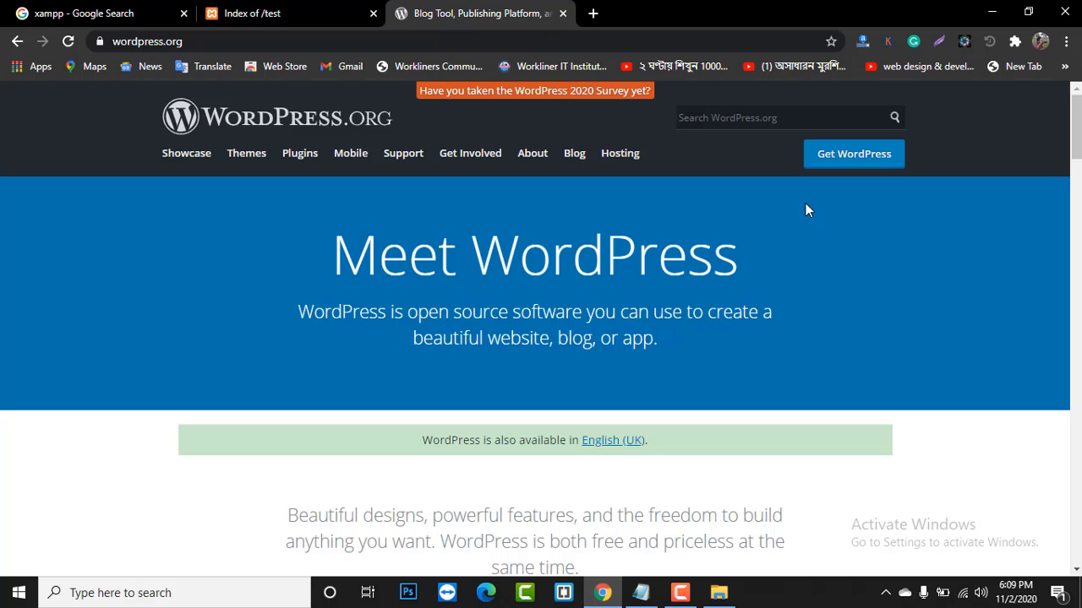
scroll(805, 211, down, 11)
scroll(767, 225, up, 5)
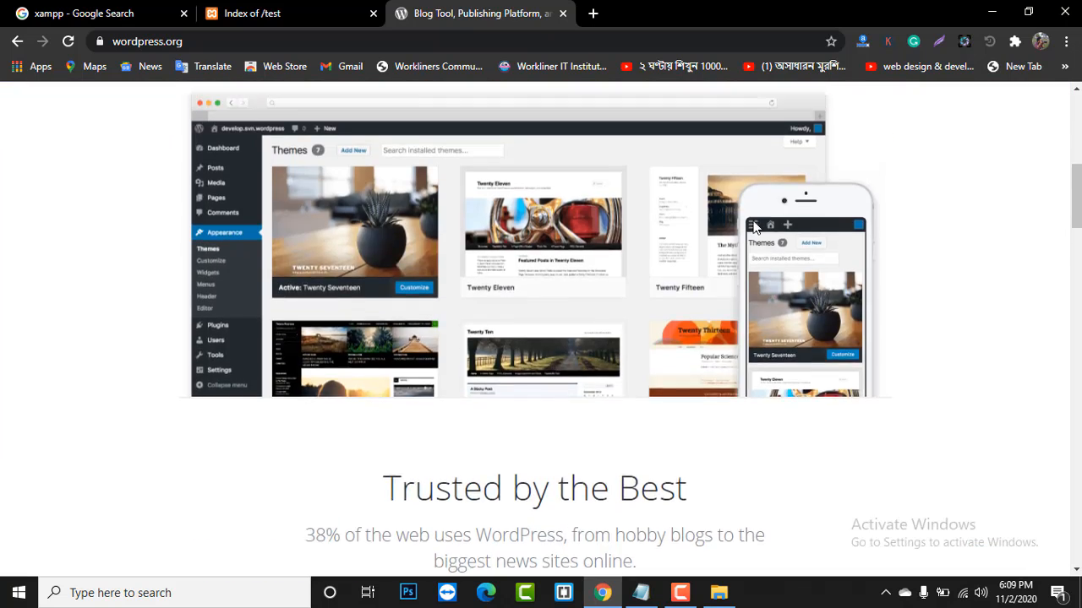
scroll(750, 221, up, 6)
- Download wordpress-5.5.3.zip from the Get WordPress page, then close that tab
click(856, 164)
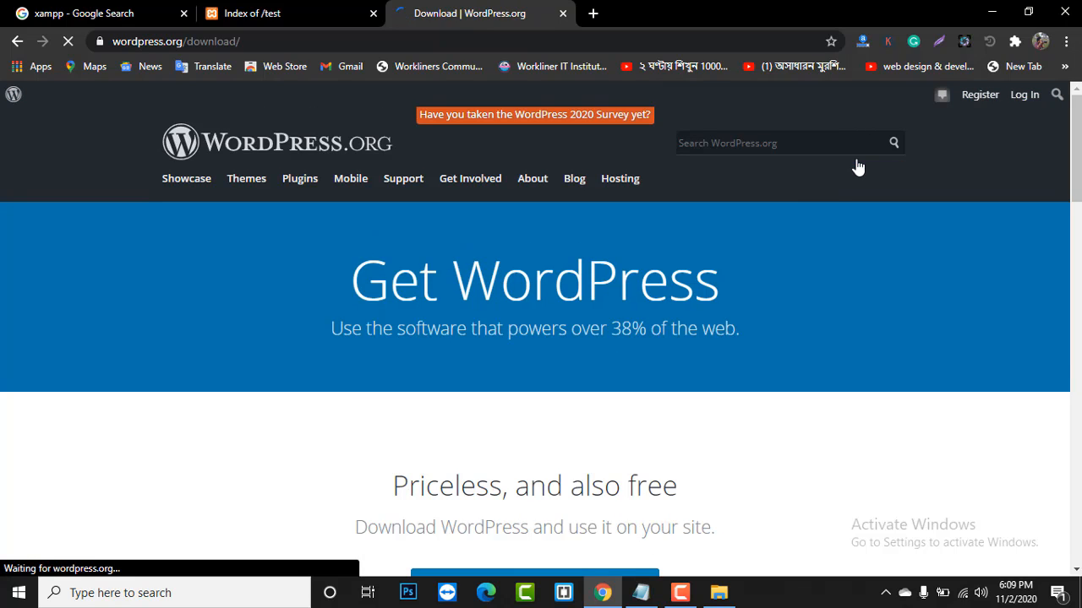
scroll(835, 189, down, 3)
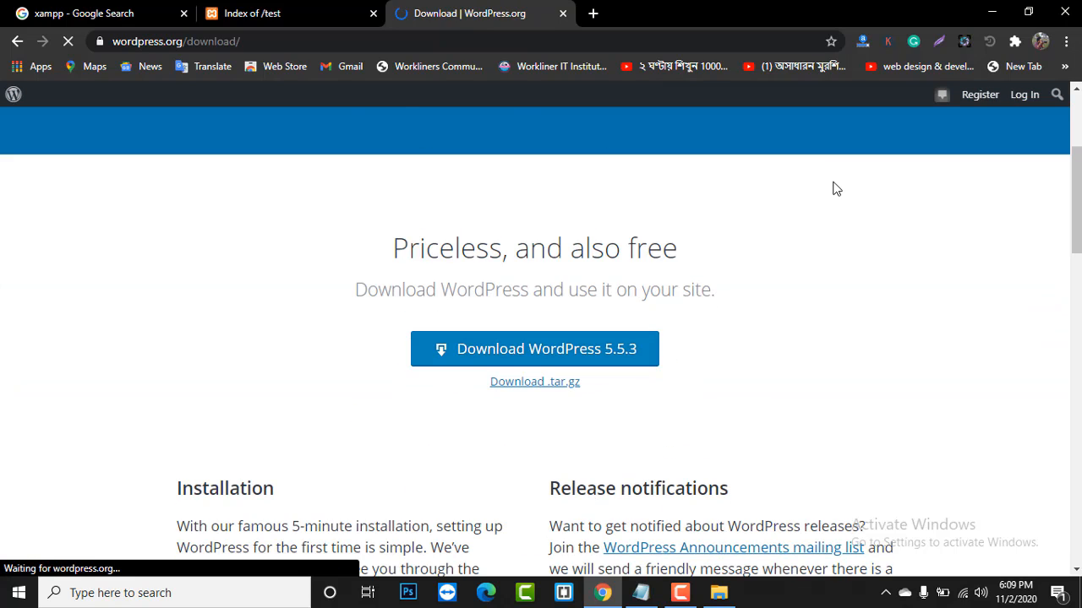
click(612, 362)
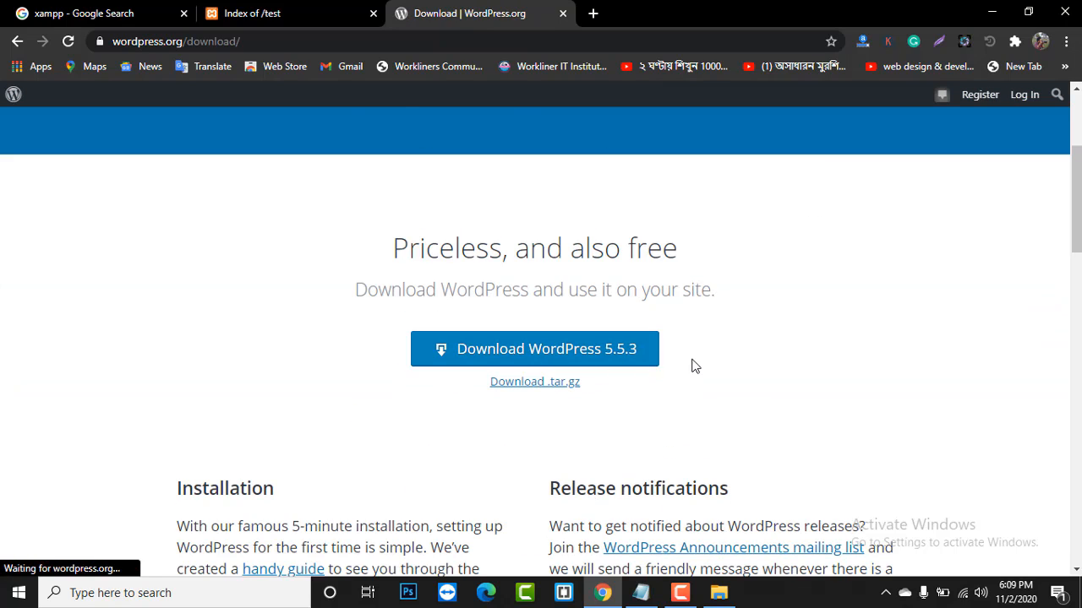
click(609, 354)
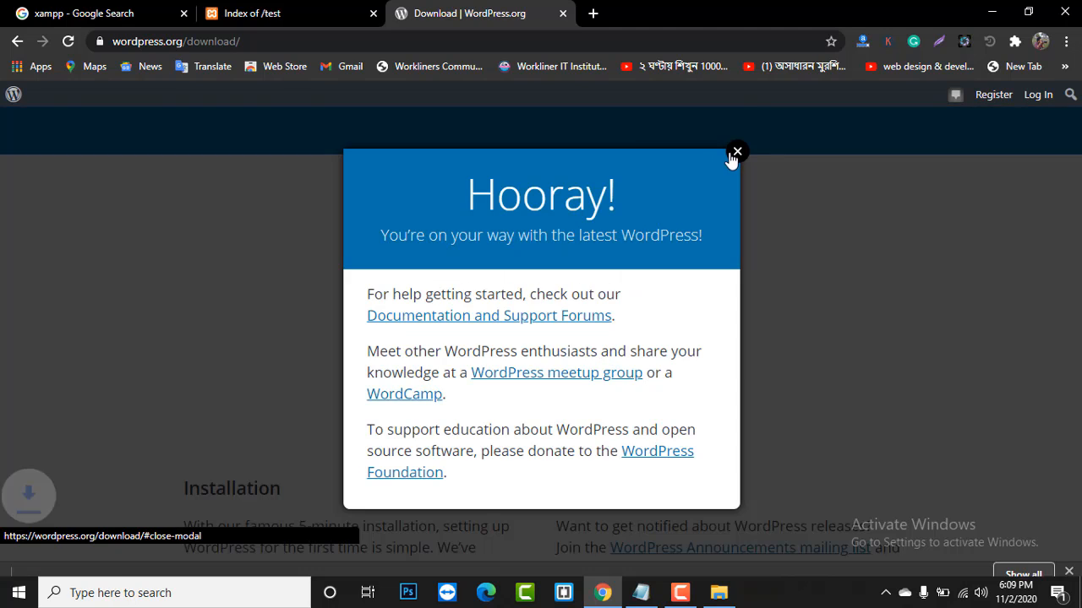
click(736, 146)
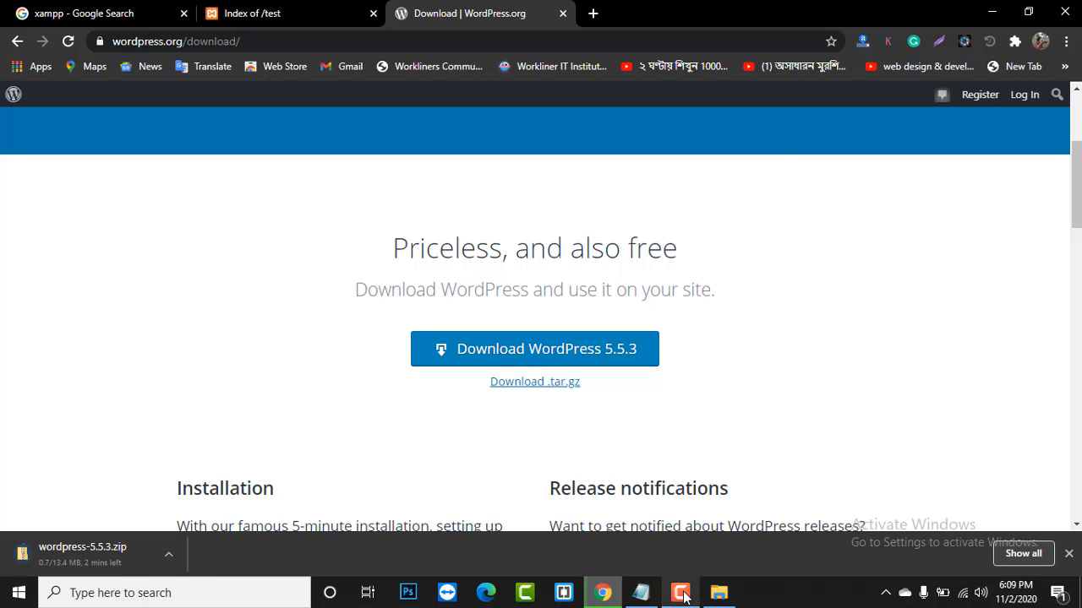
click(683, 595)
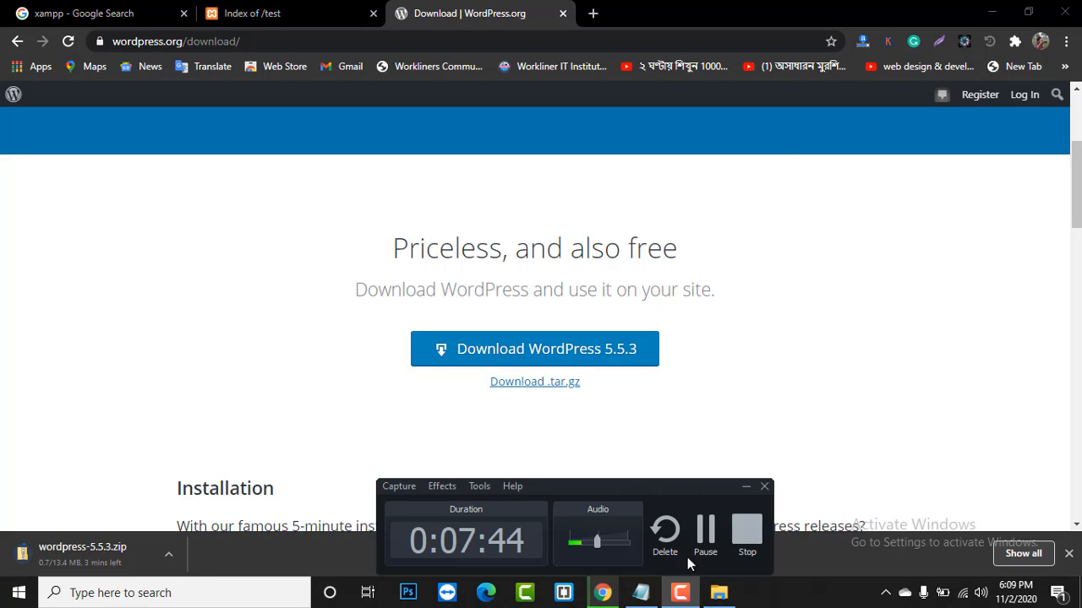
click(705, 531)
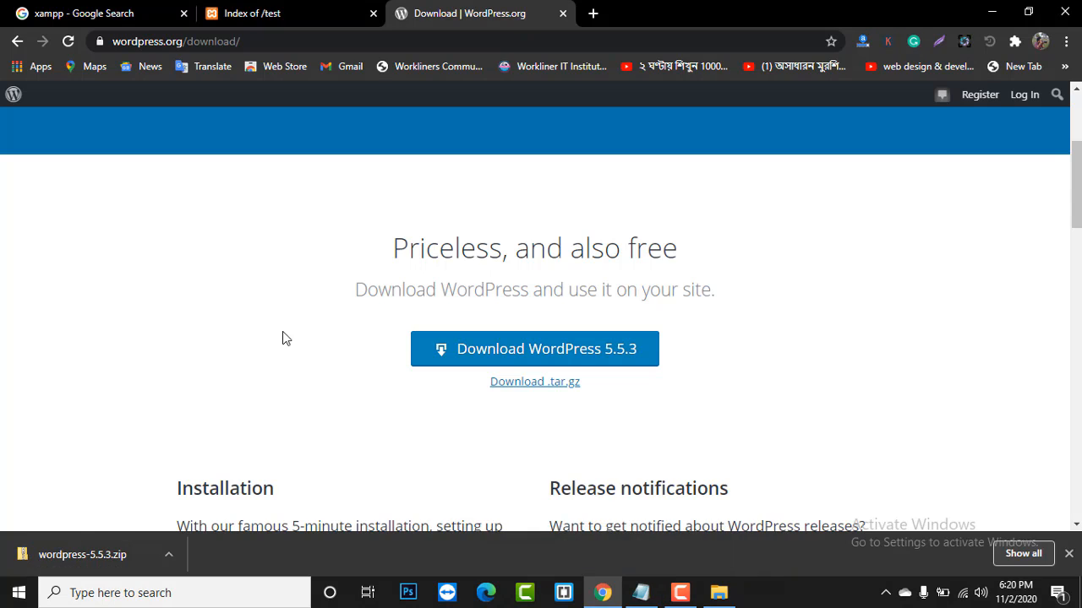
scroll(285, 338, down, 1)
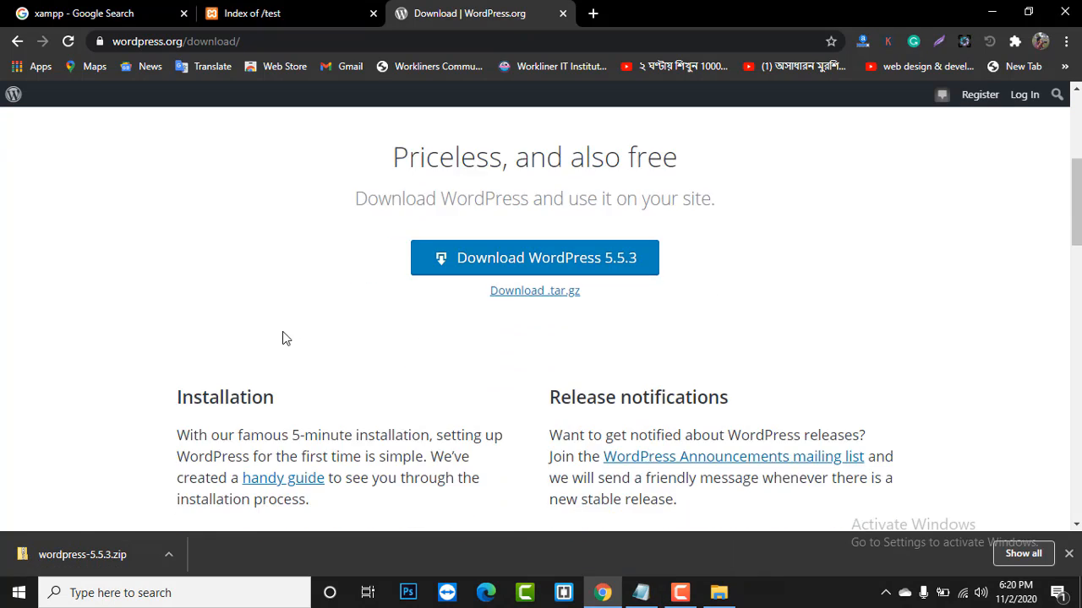
scroll(284, 338, up, 1)
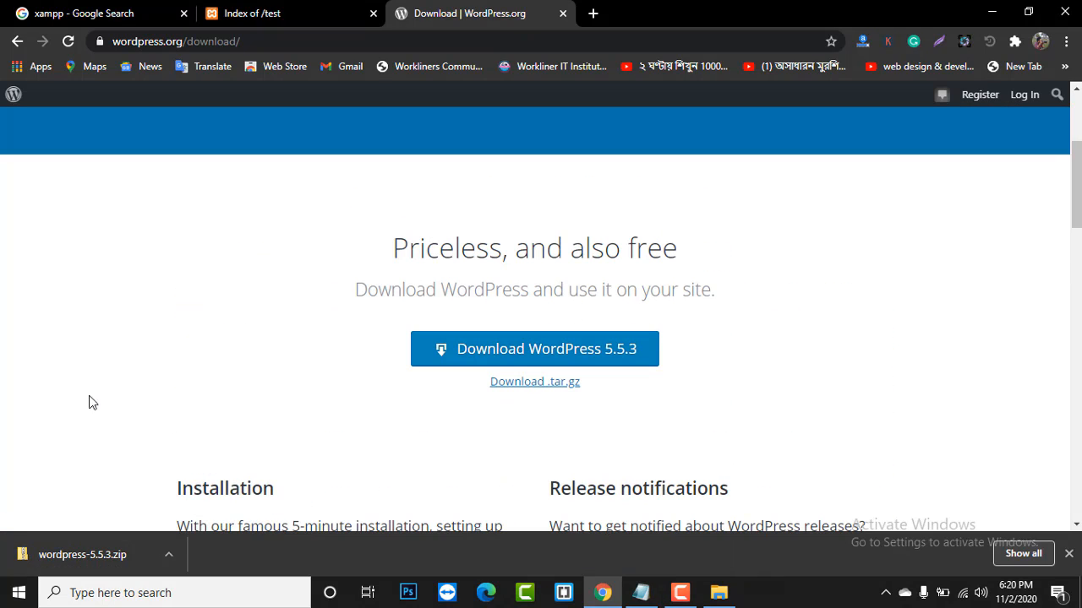
click(562, 14)
- Close the htdocs window and open the Downloads folder from This PC
click(988, 13)
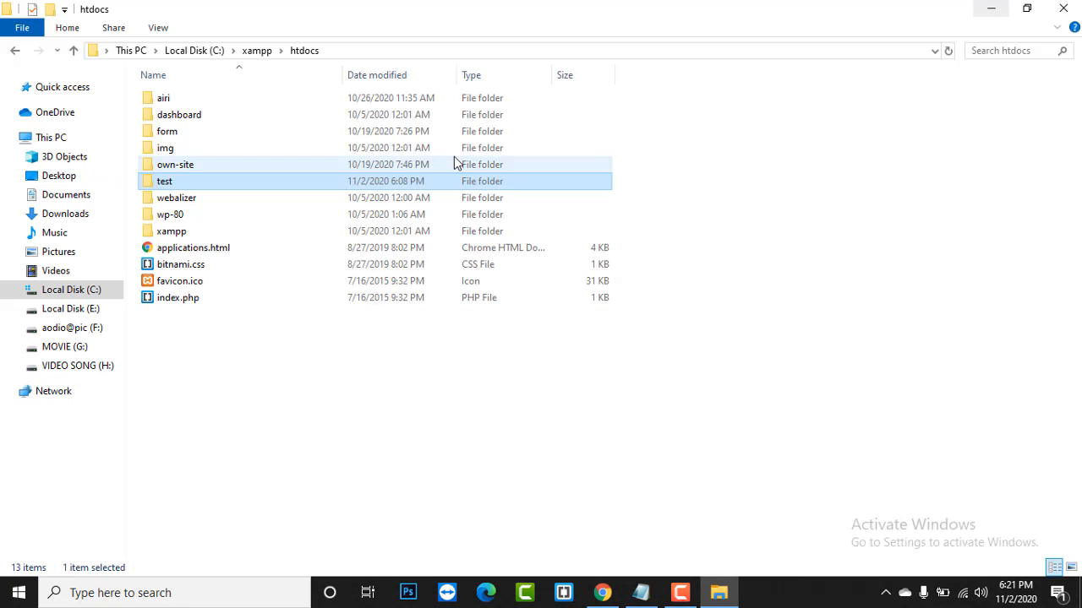
click(1063, 8)
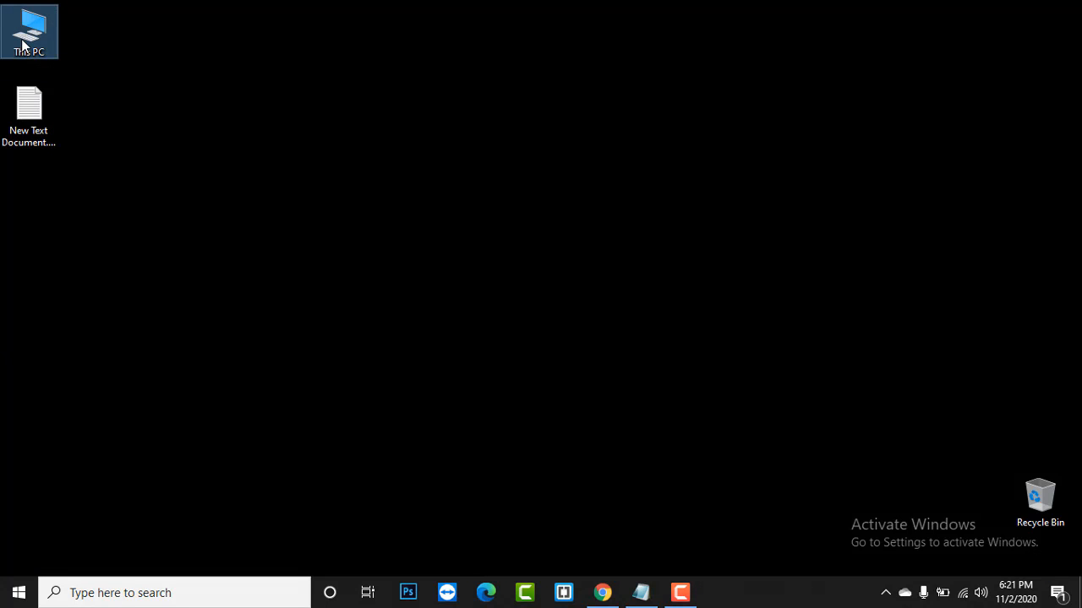
double_click(25, 52)
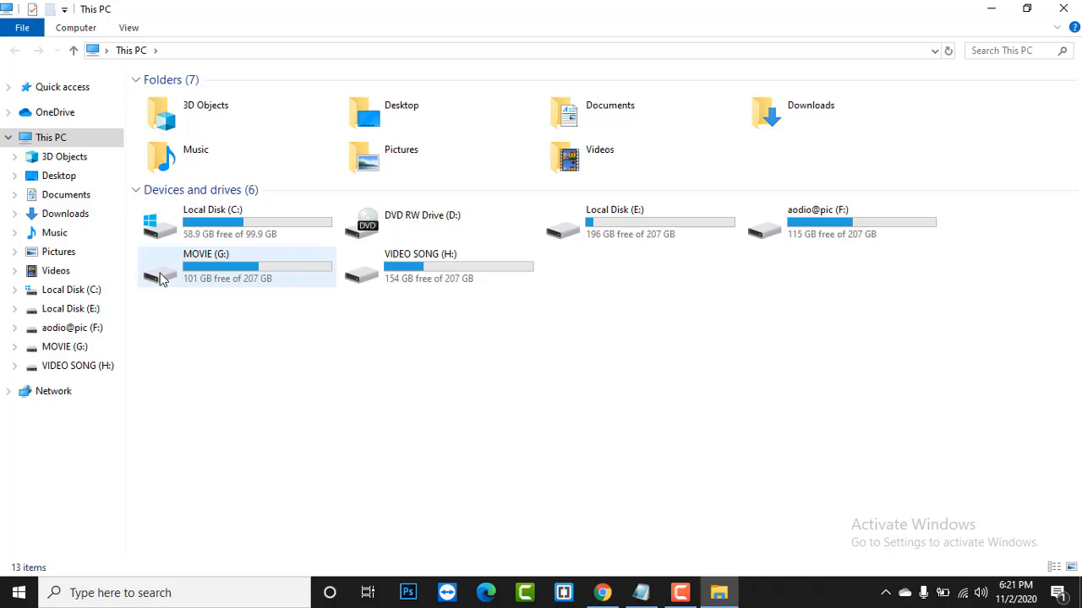
click(81, 215)
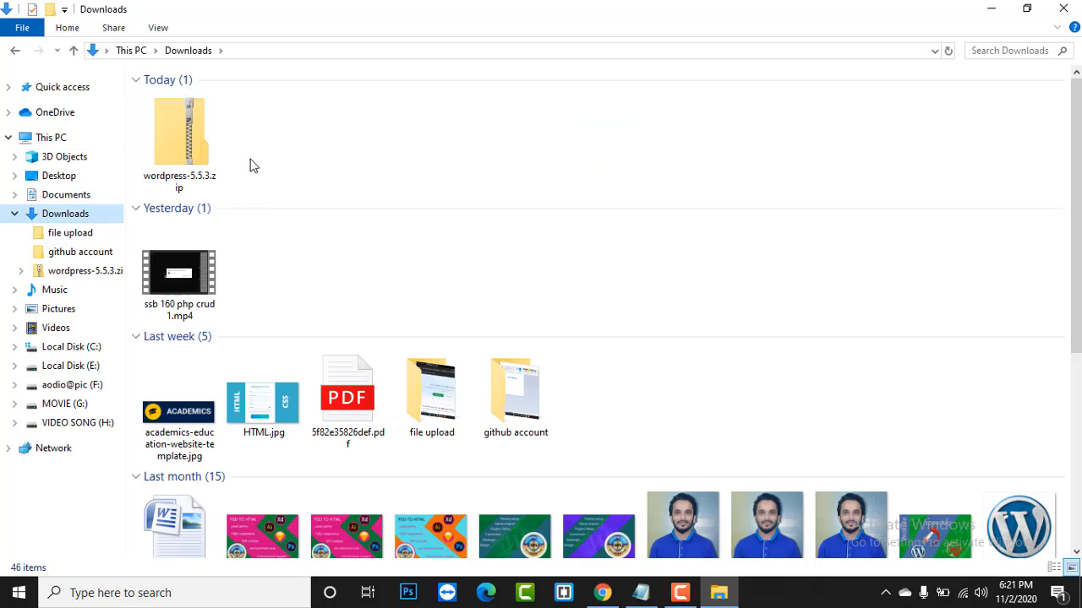
- Open the wordpress folder inside wordpress-5.5.3.zip and select all 19 items
double_click(176, 145)
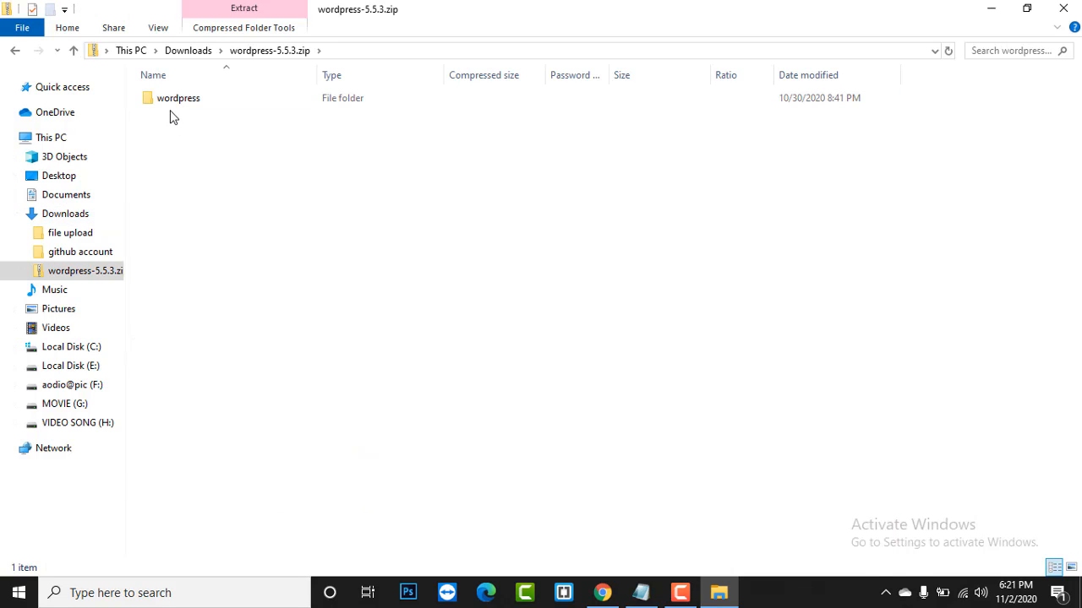
double_click(177, 108)
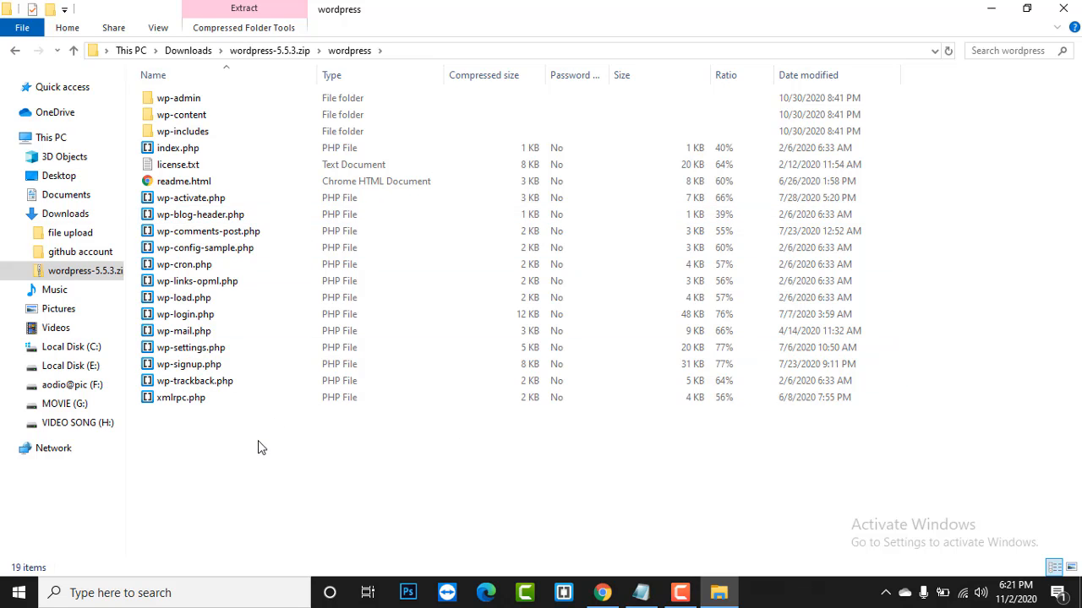
key(ctrl+a)
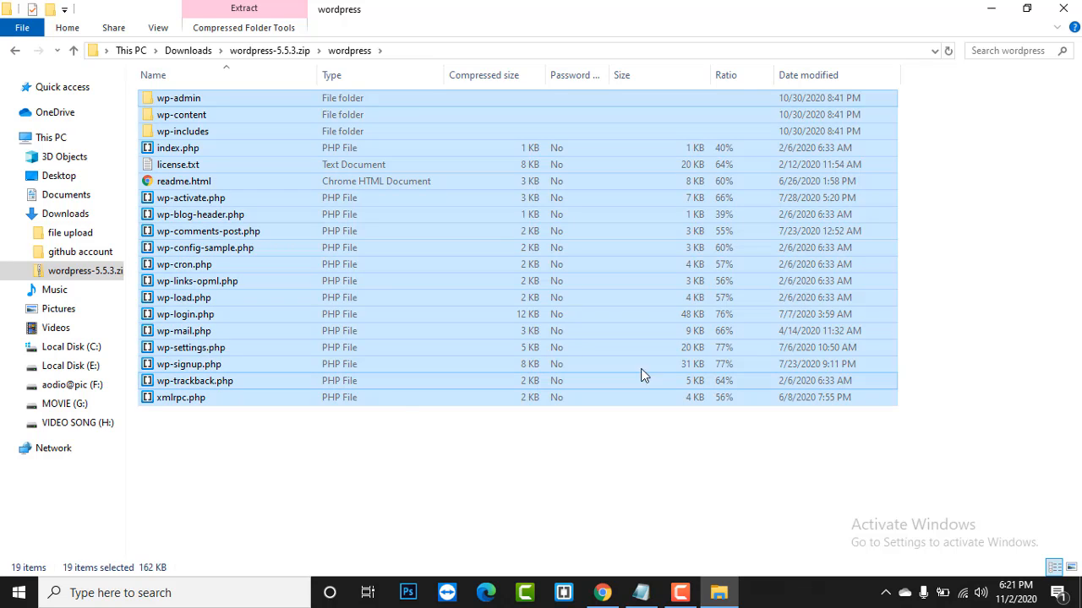
click(51, 137)
- Paste the WordPress files into the empty C:\xampp\htdocs\test folder
double_click(258, 224)
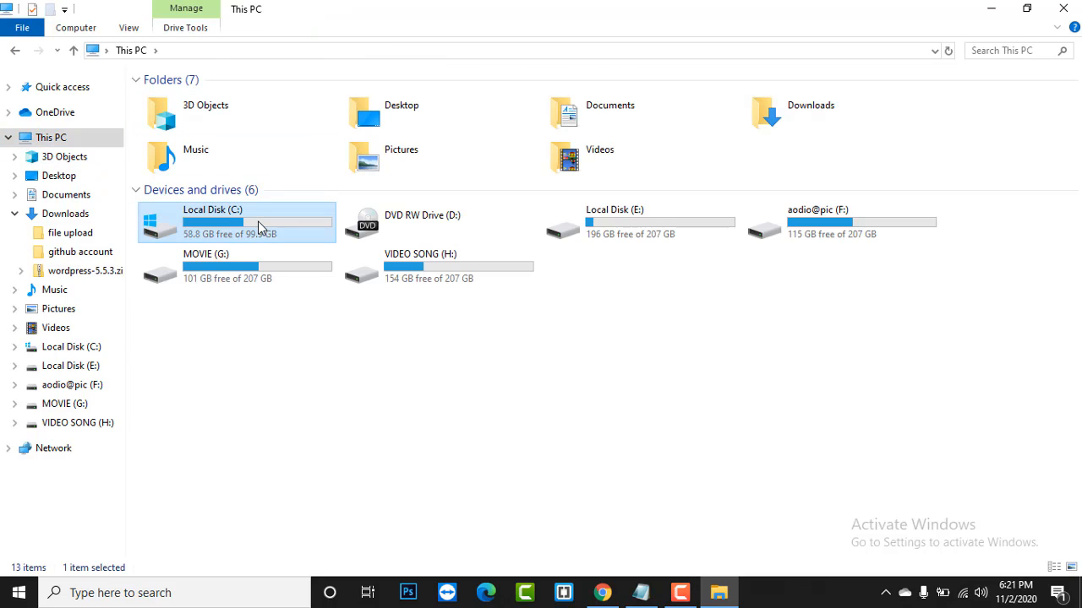
click(183, 200)
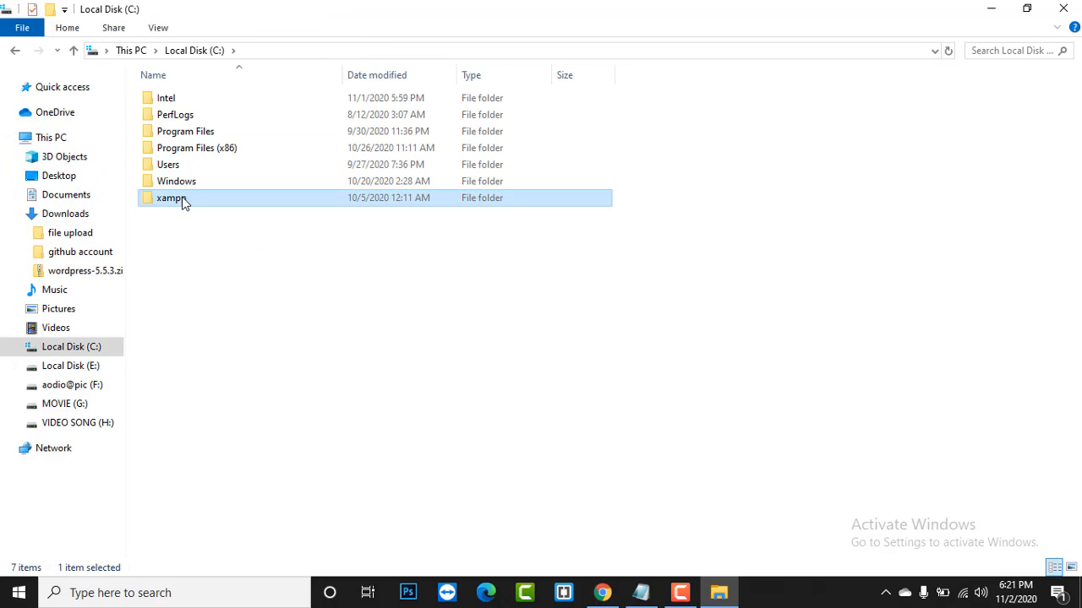
double_click(182, 199)
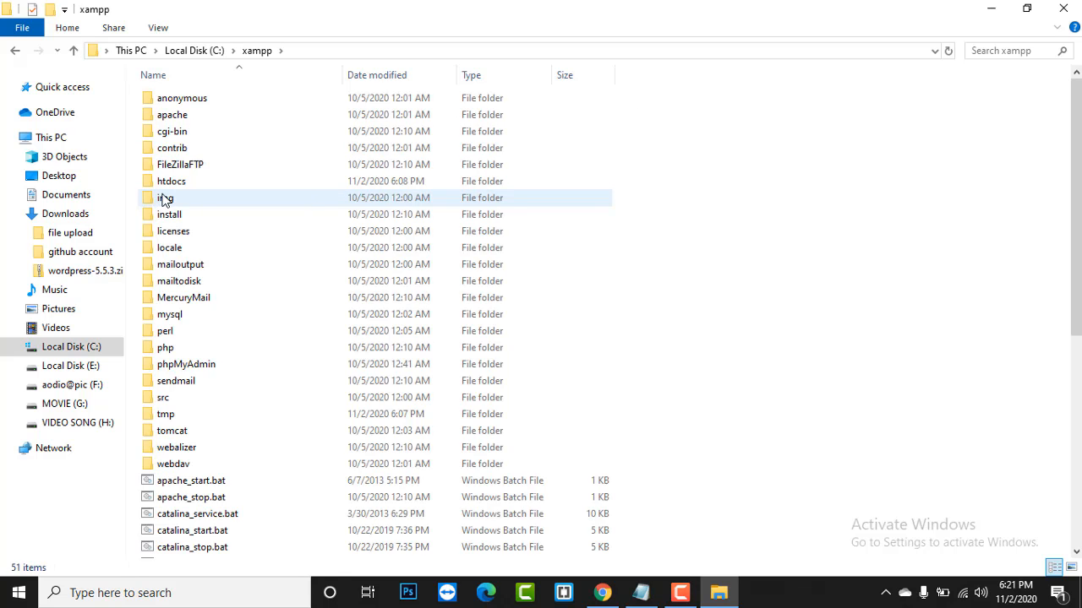
double_click(191, 183)
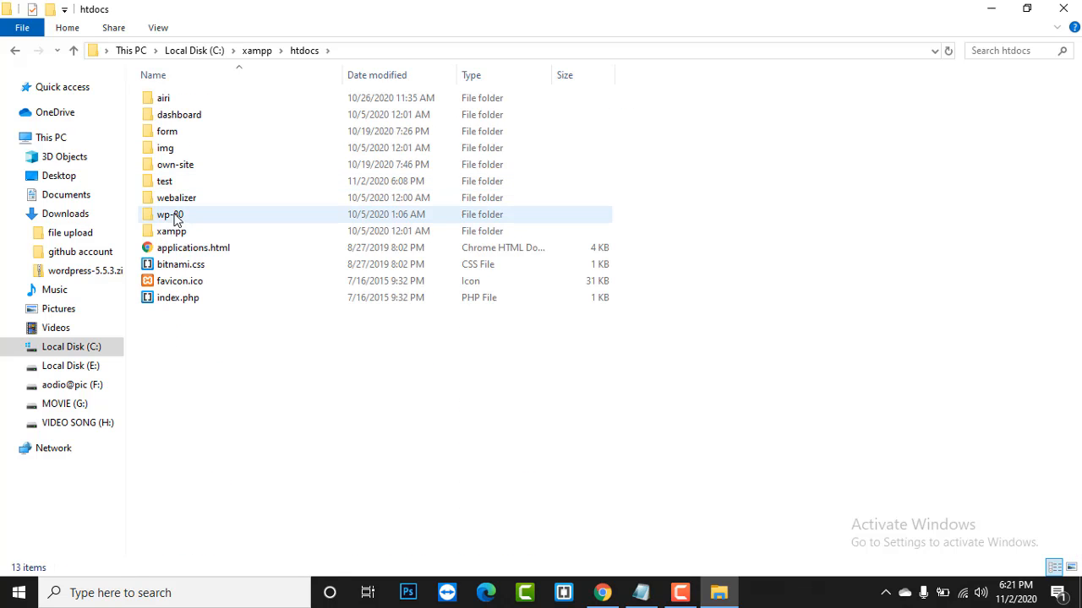
double_click(175, 184)
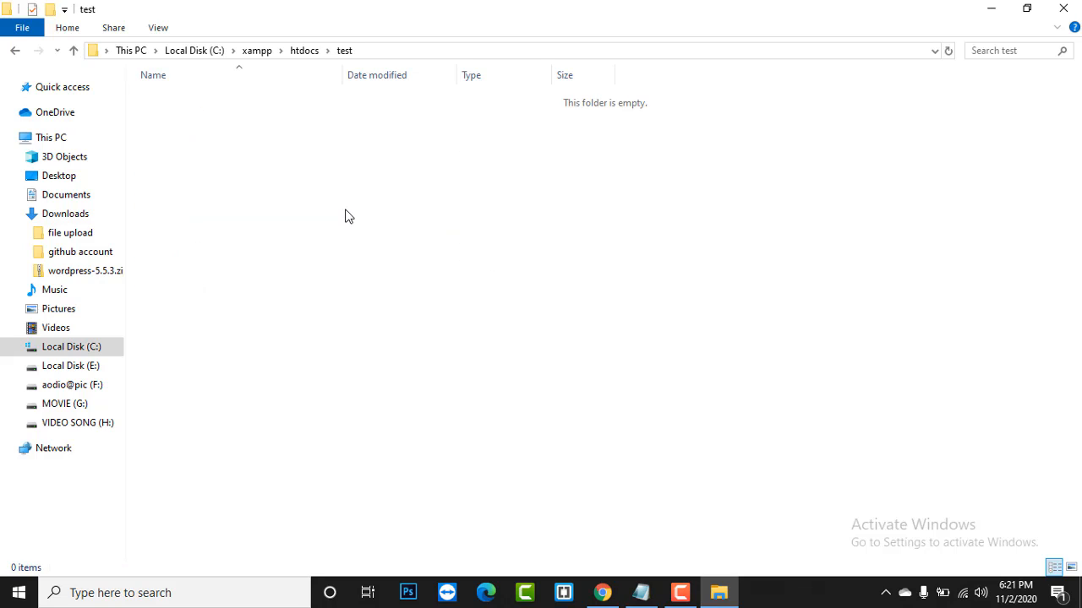
key(ctrl+v)
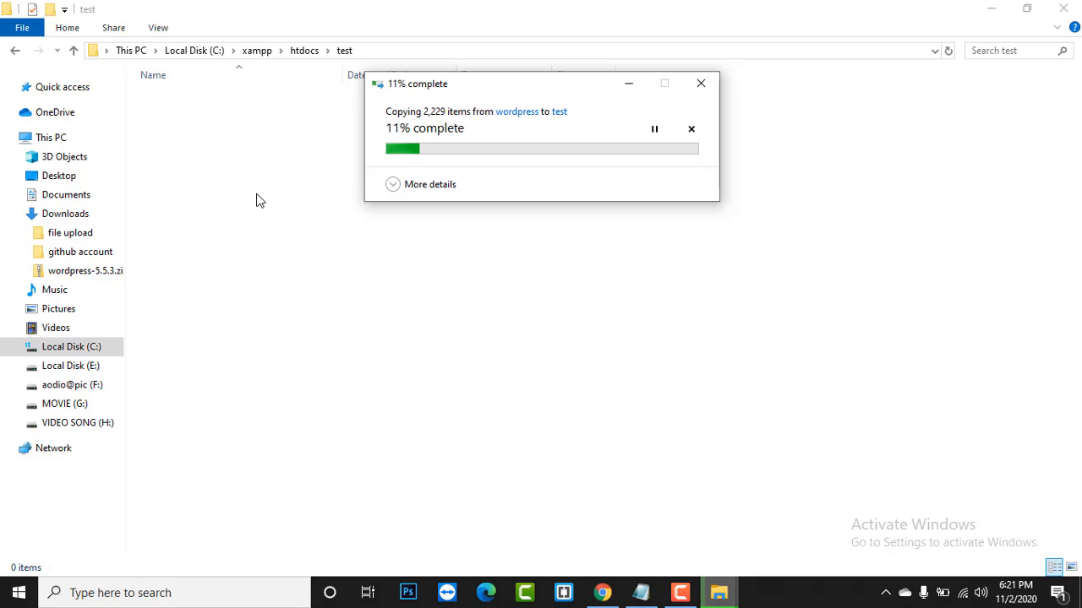
- Refresh the test folder listing twice, then minimize File Explorer
right_click(849, 174)
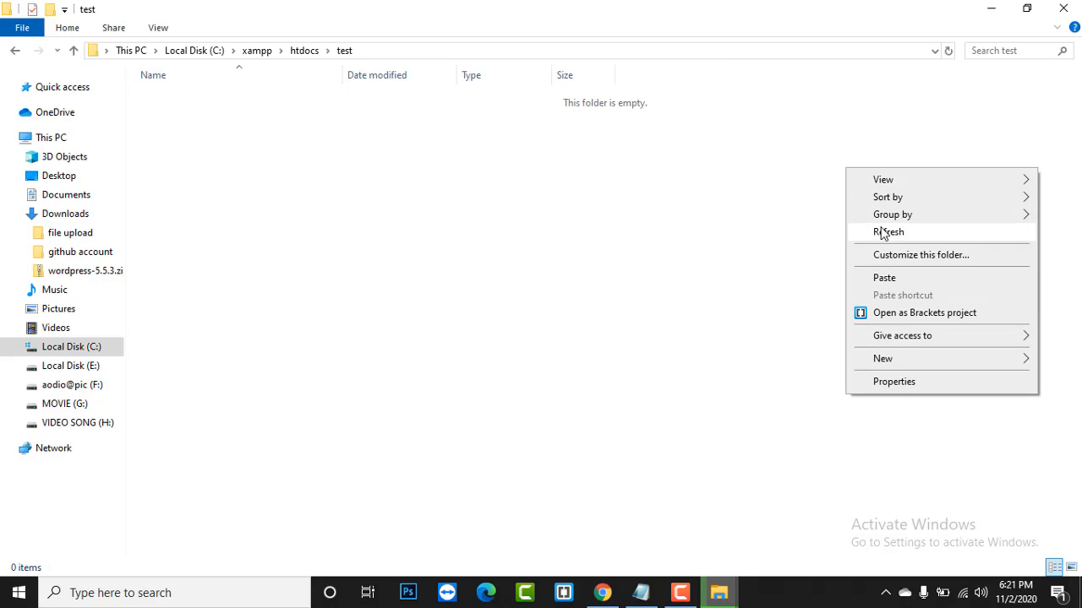
click(884, 234)
right_click(832, 174)
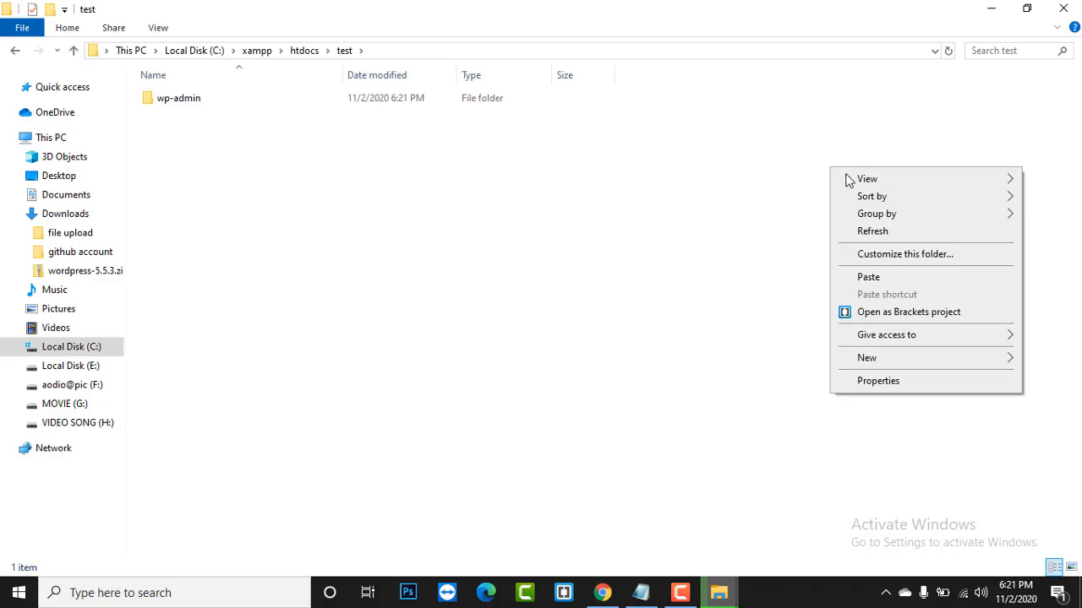
click(888, 233)
click(990, 8)
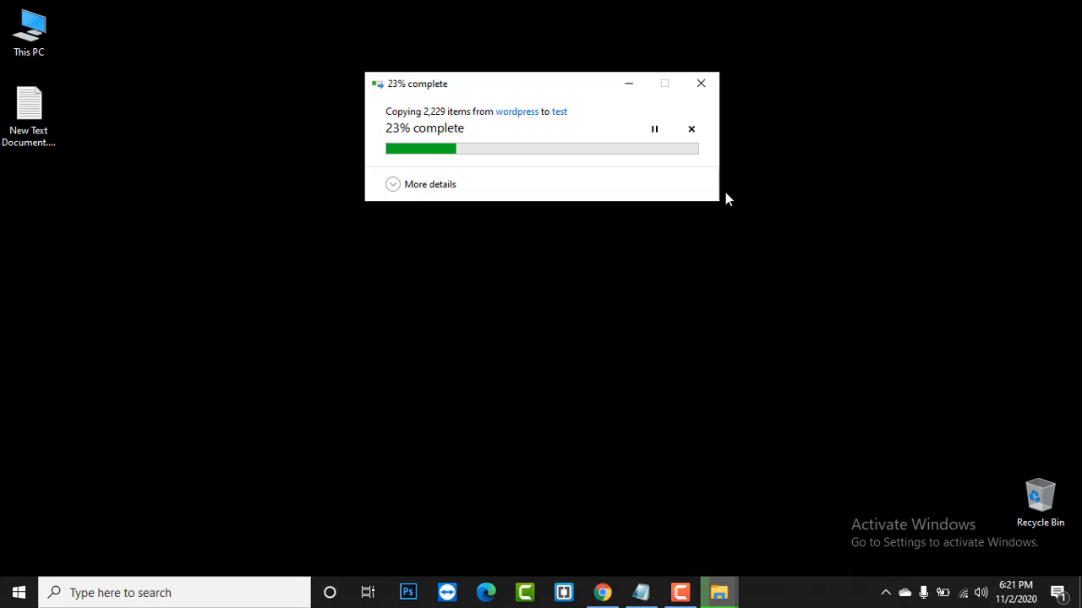
- Minimize the copy progress dialog, then check the copy's progress from the taskbar preview
click(629, 87)
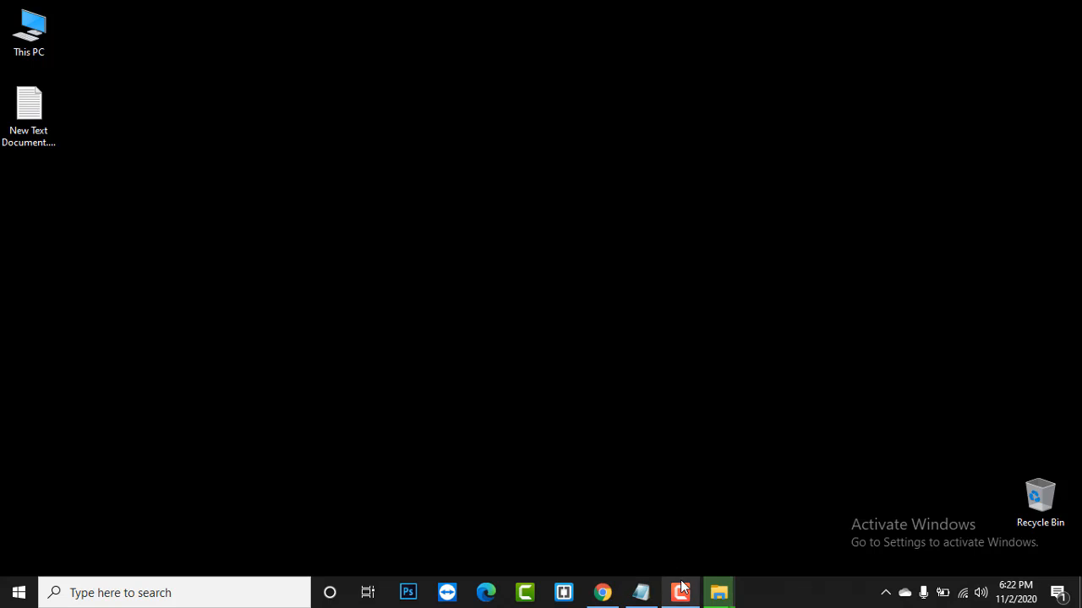
mouse_move(715, 595)
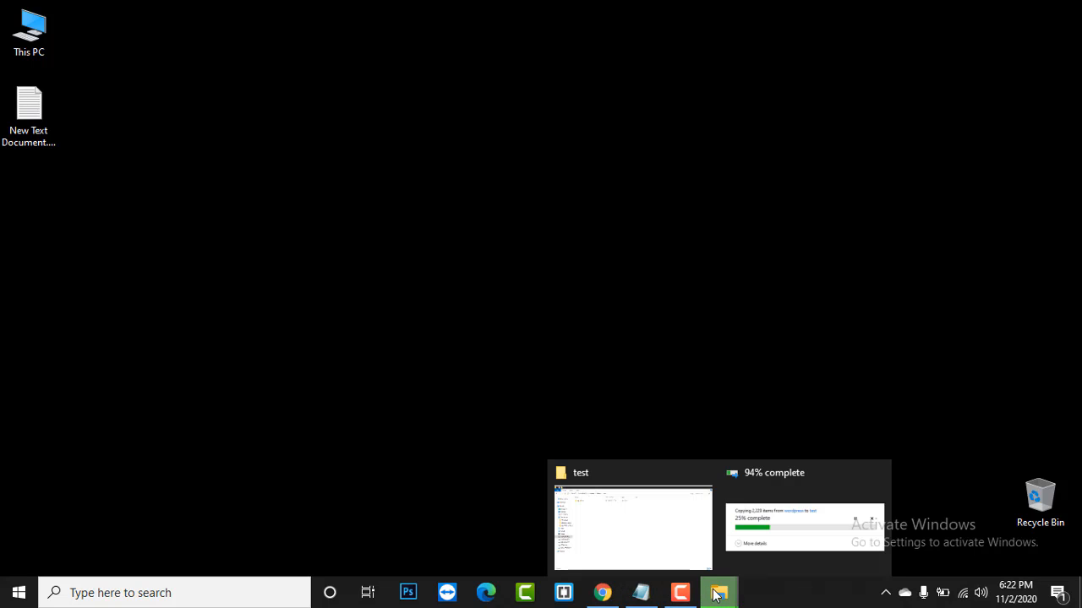
click(788, 486)
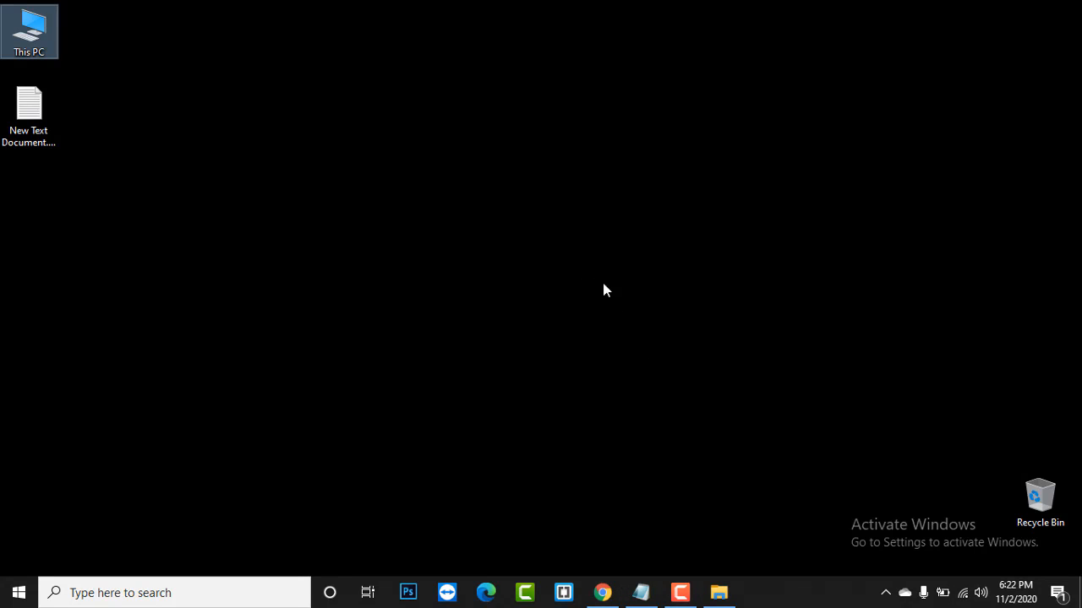
- Reload localhost/test in Chrome and continue the setup with English (United States)
click(603, 595)
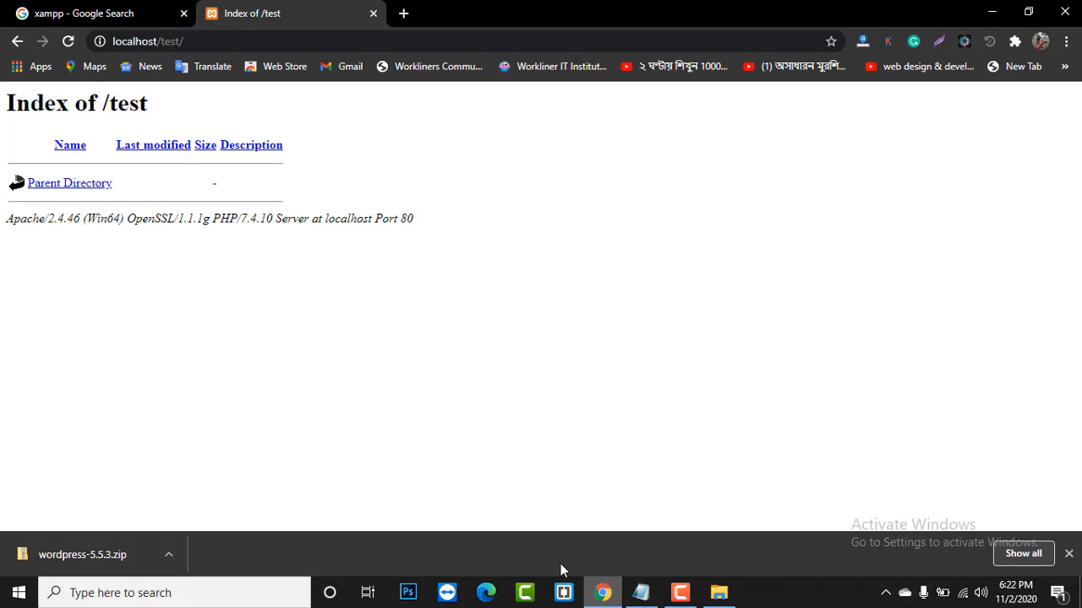
click(69, 44)
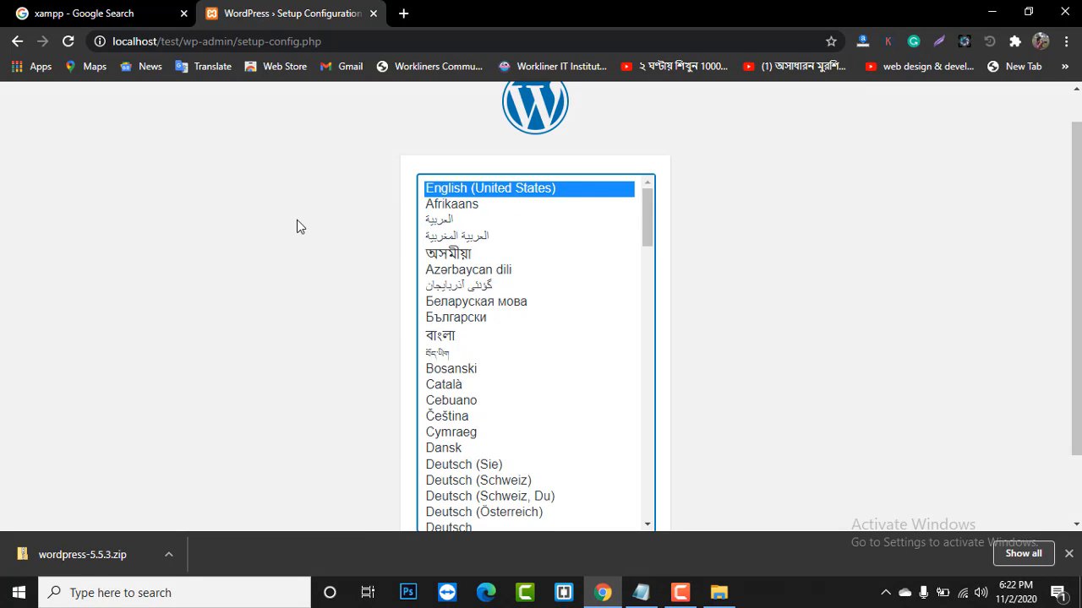
scroll(297, 220, down, 1)
scroll(296, 226, up, 1)
scroll(291, 203, up, 1)
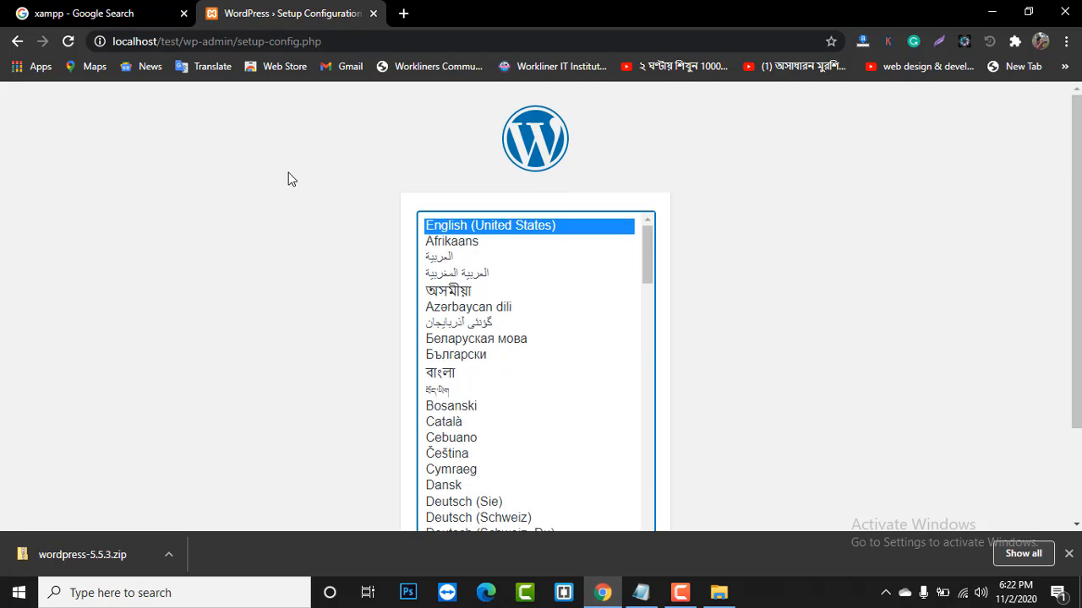
scroll(287, 177, down, 2)
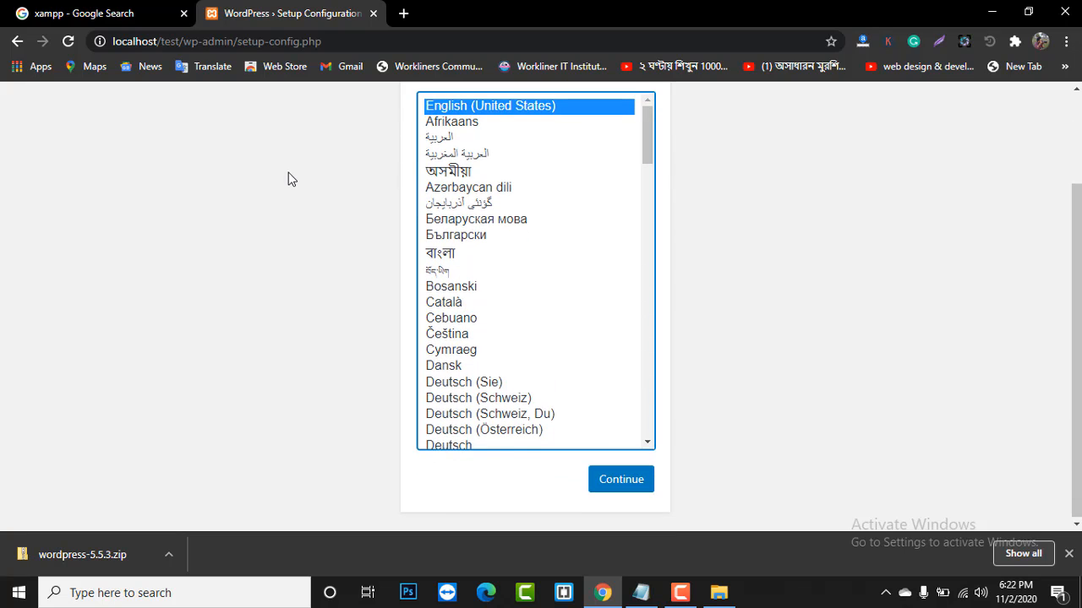
click(622, 478)
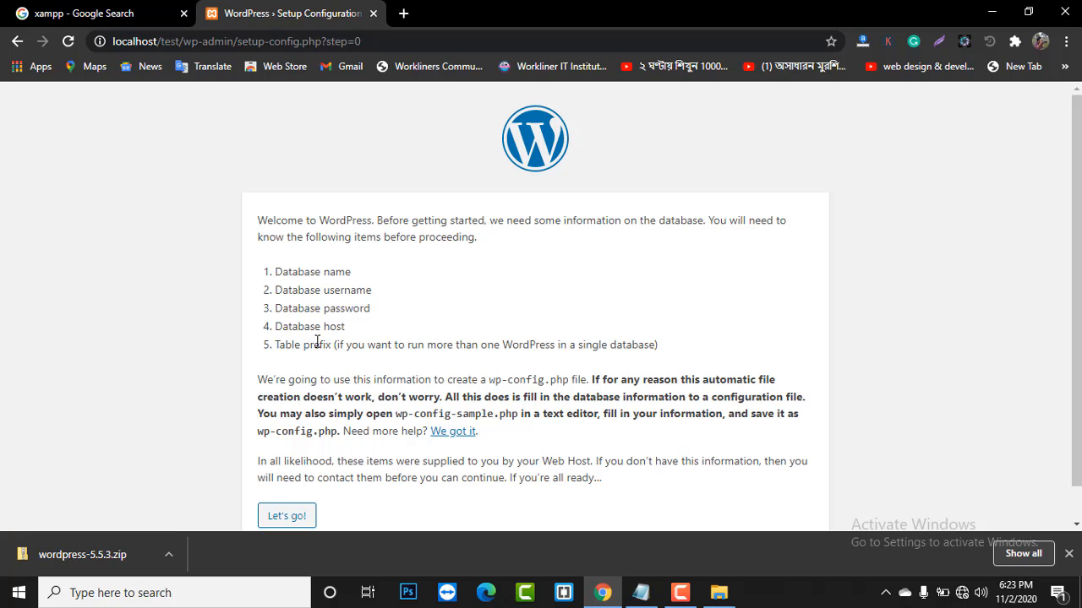
scroll(358, 330, down, 1)
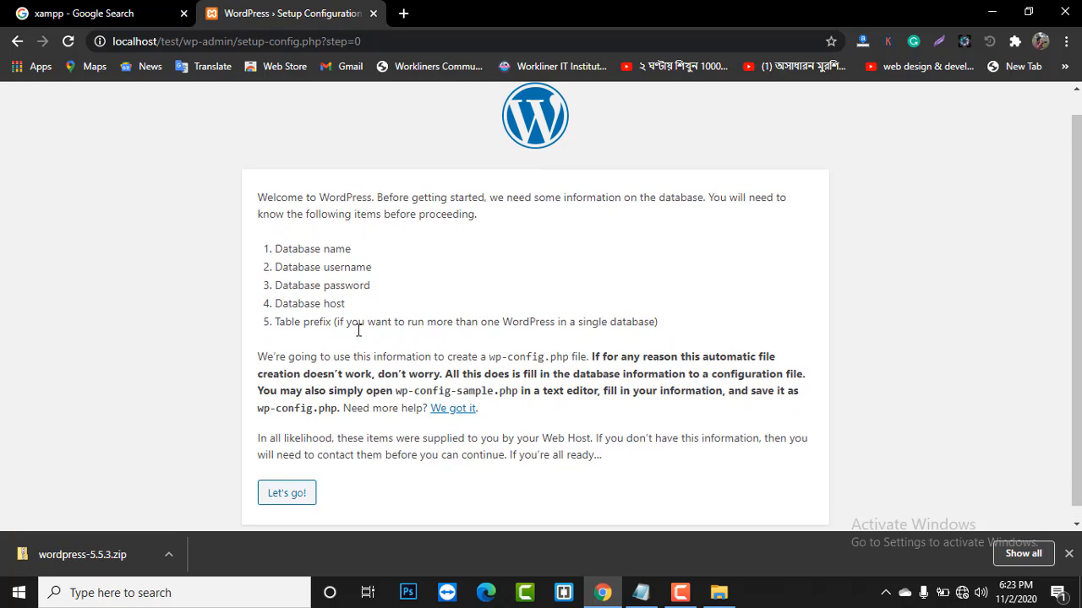
scroll(359, 330, up, 1)
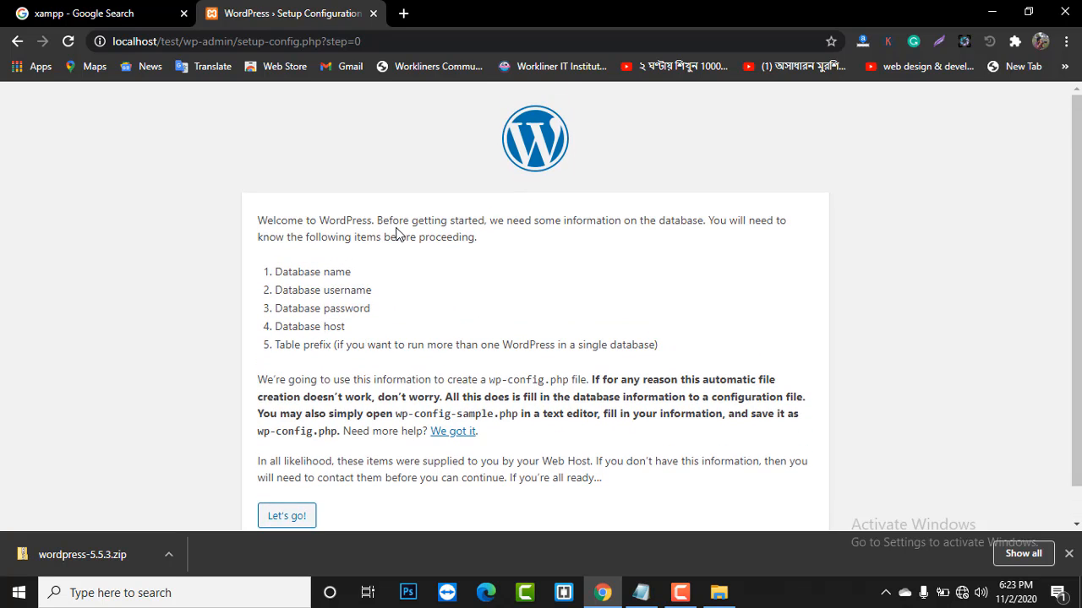
- Load localhost/phpmyadmin in a new Chrome tab
click(405, 14)
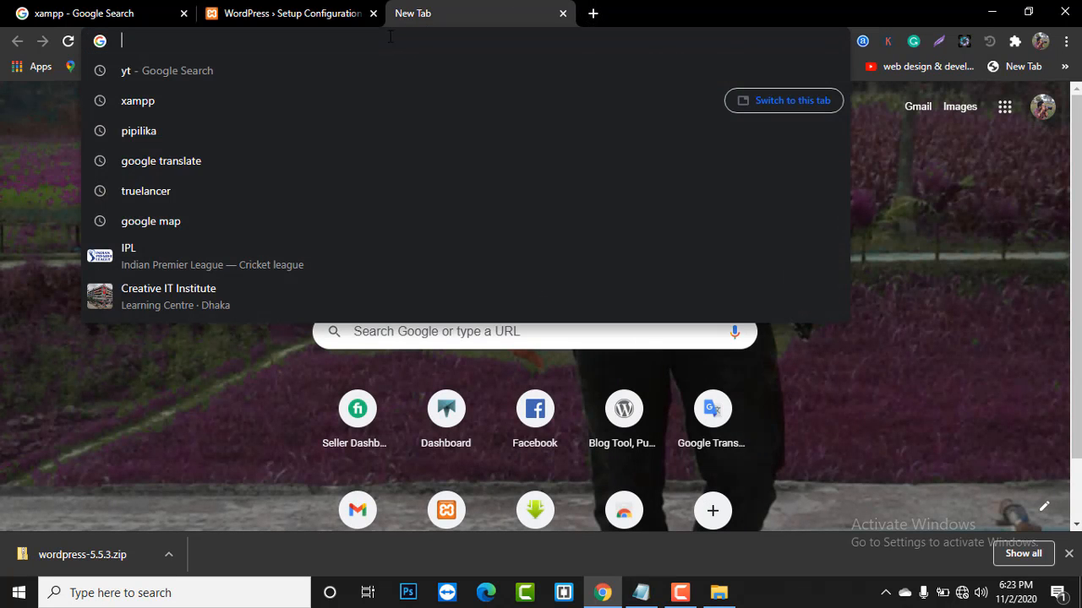
text(locla)
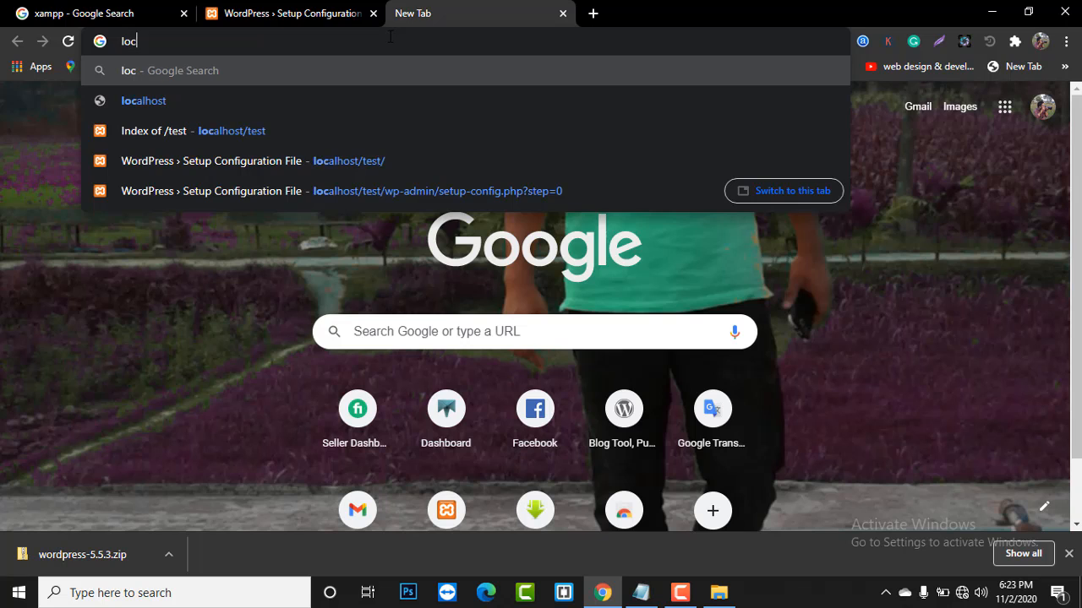
key(BackSpace)
key(BackSpace)
text(a)
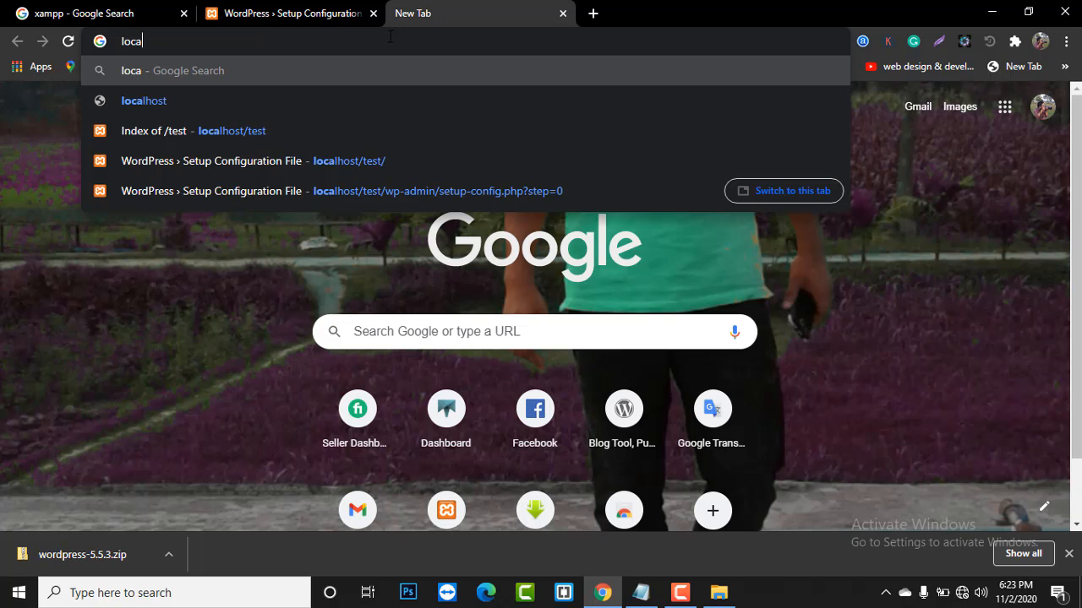
text(lhost/p)
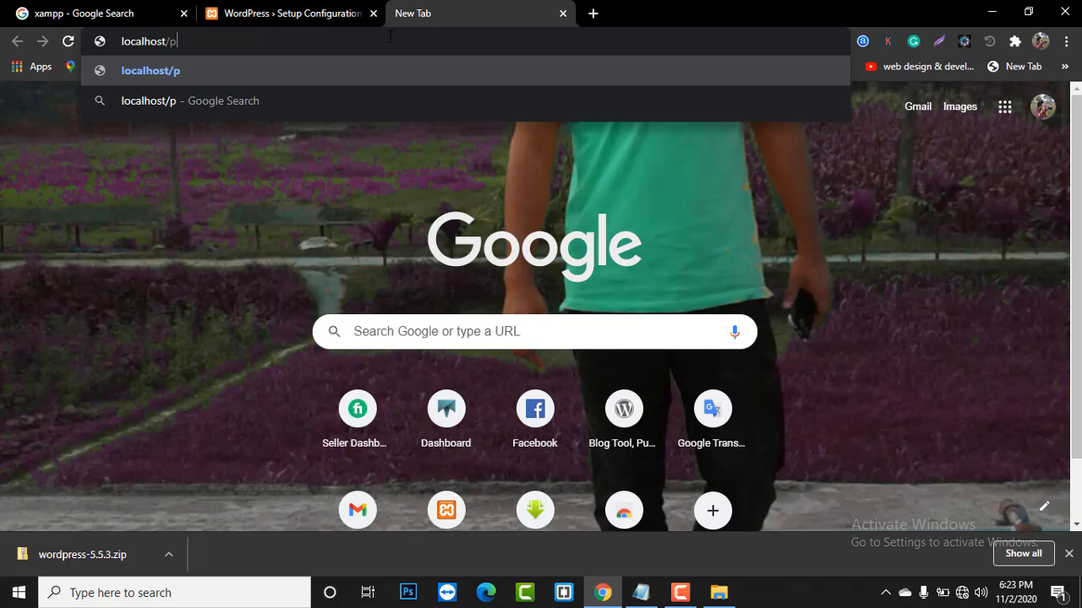
text(hpmyadmin)
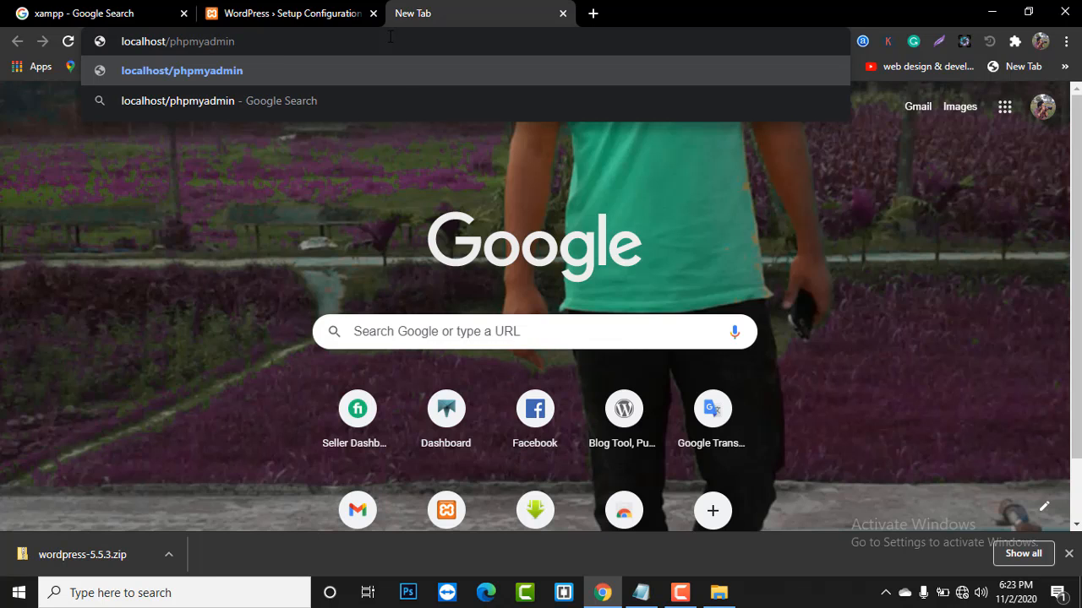
key(Return)
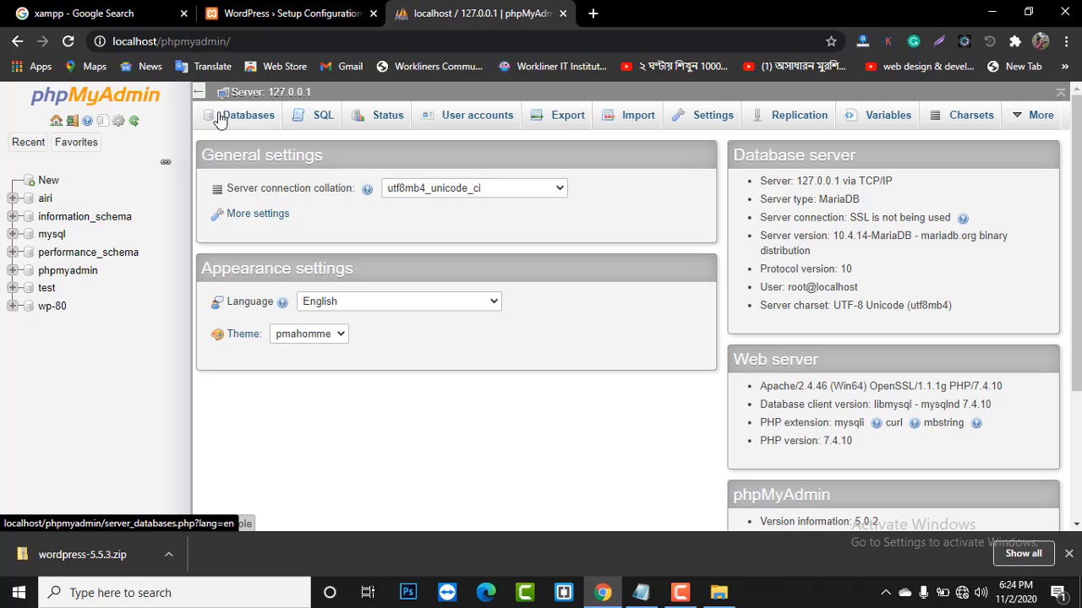
- Check the existing test database, then create a new database named test_2
click(242, 123)
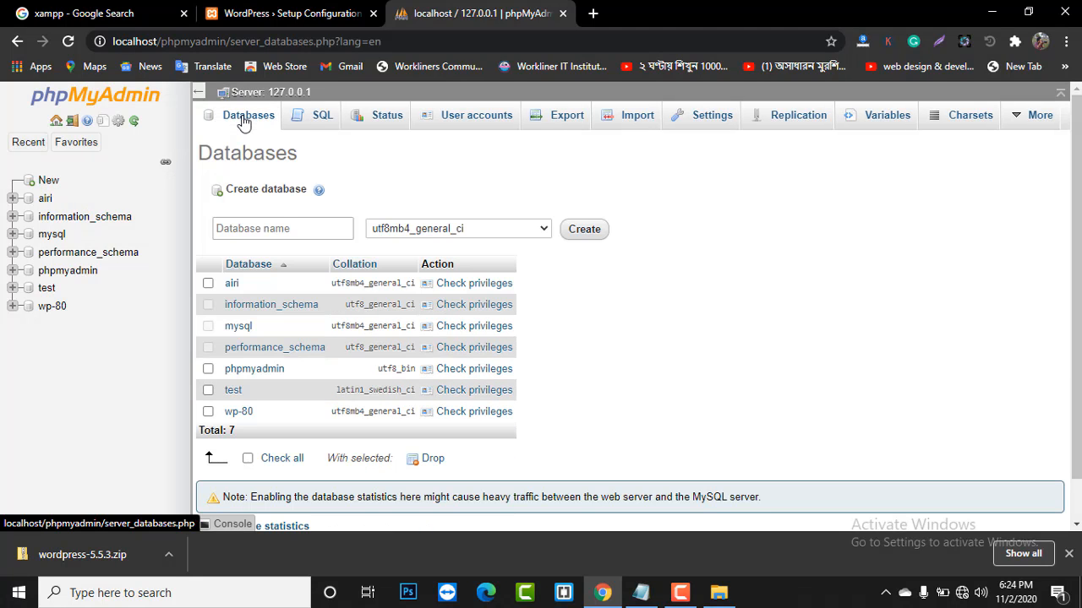
click(279, 227)
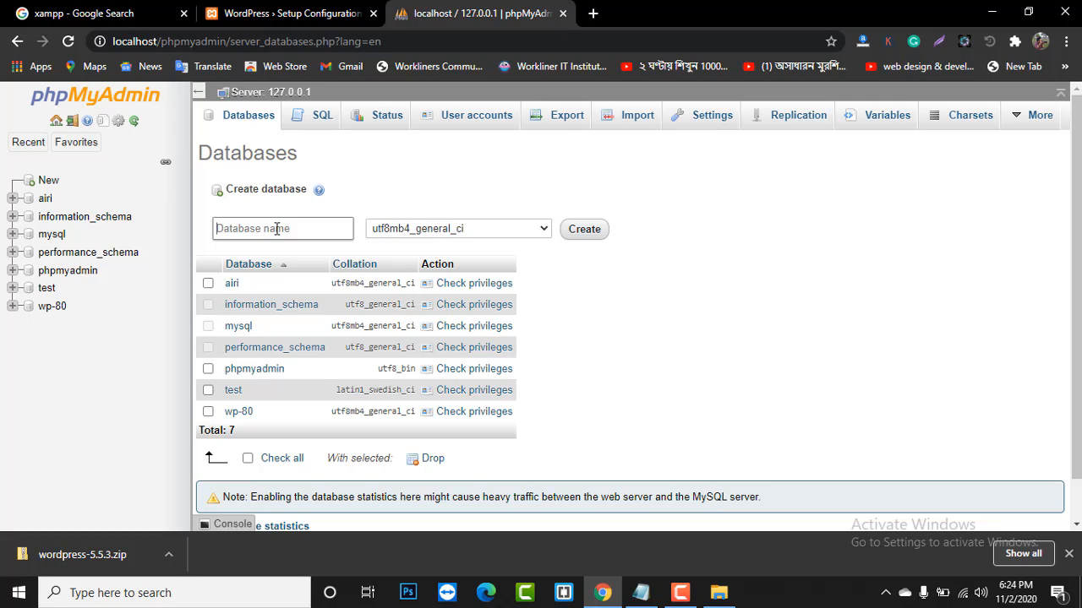
text(tes)
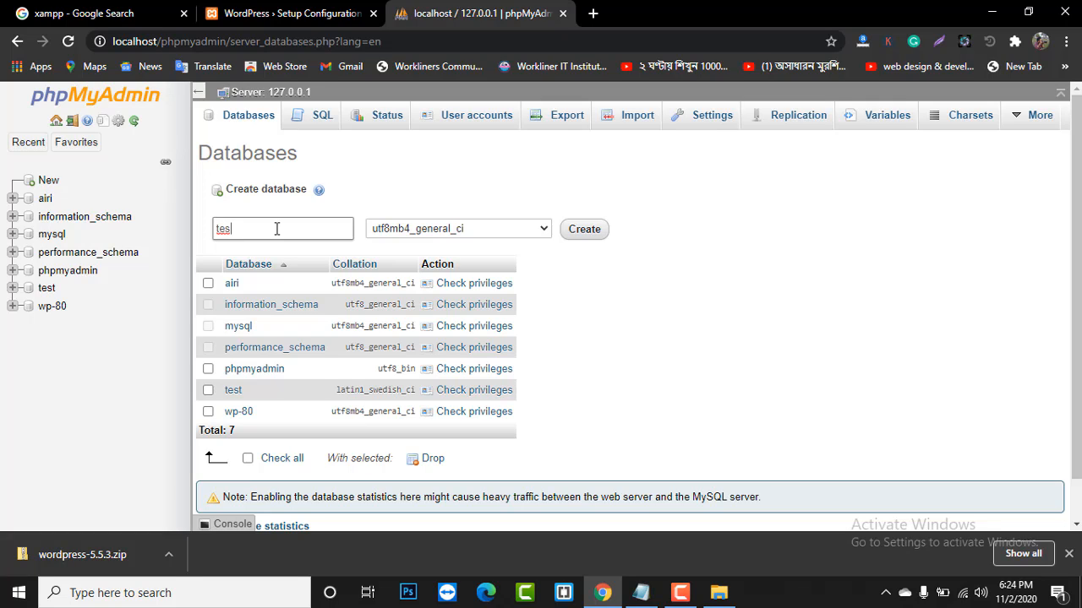
click(44, 292)
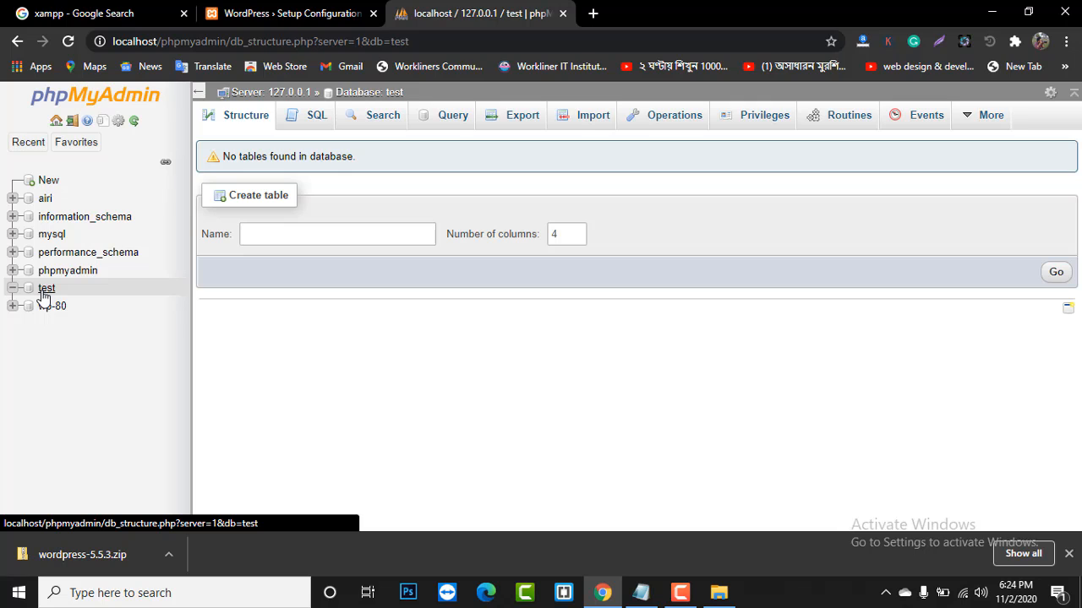
click(17, 42)
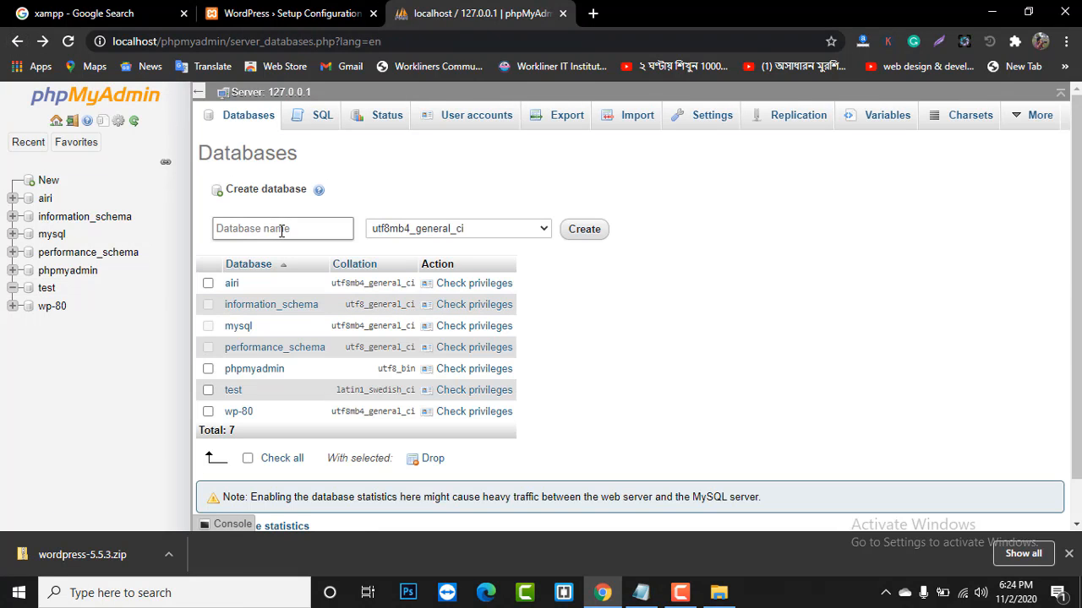
click(272, 229)
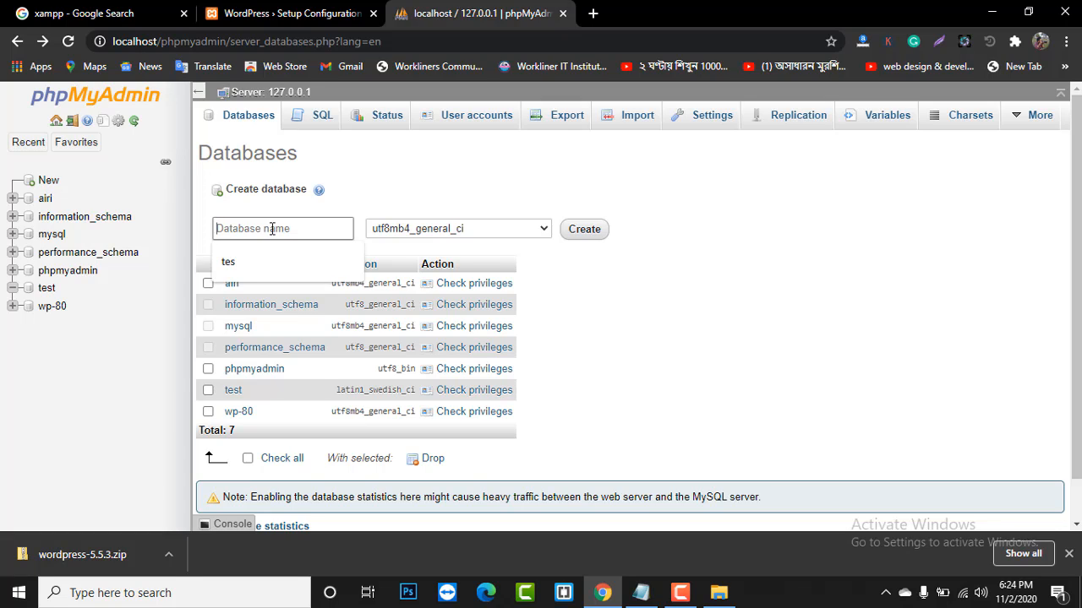
text(test)
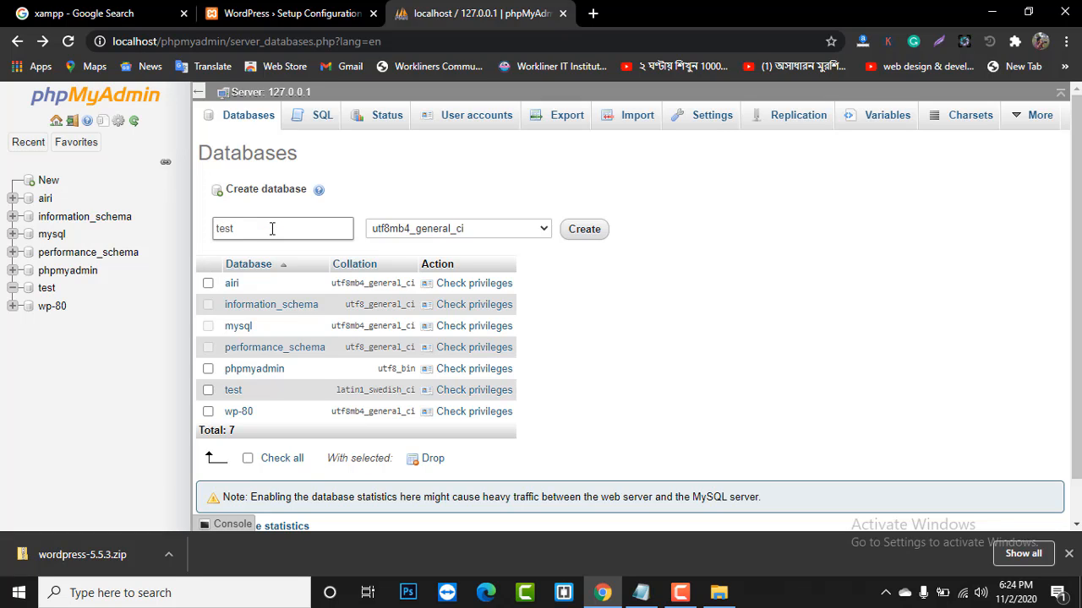
text(_2)
click(583, 232)
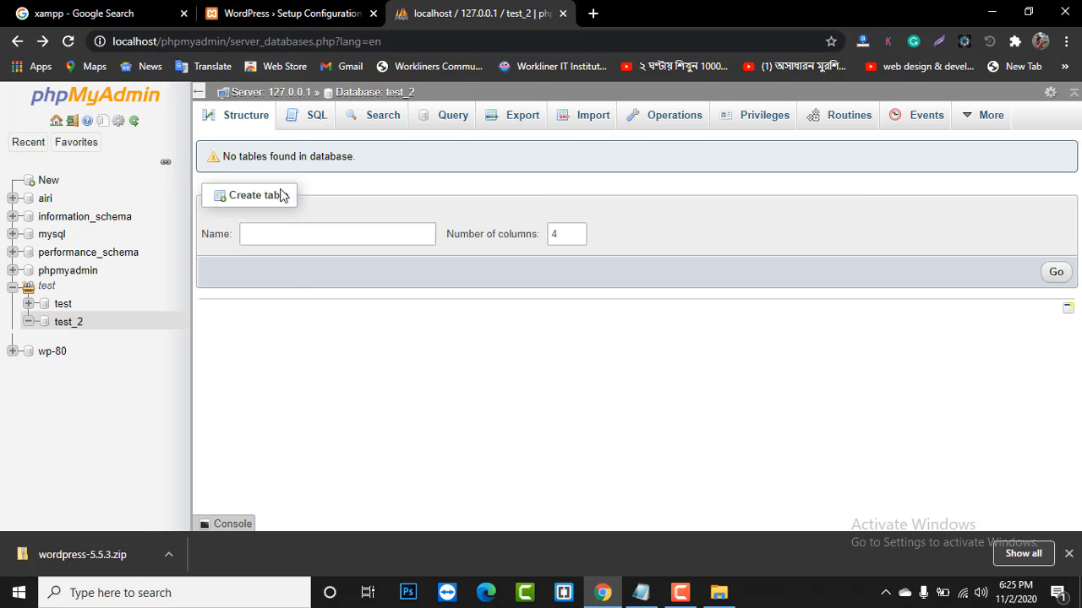
- Start the database connection form and enter test_2 as the database name
click(288, 13)
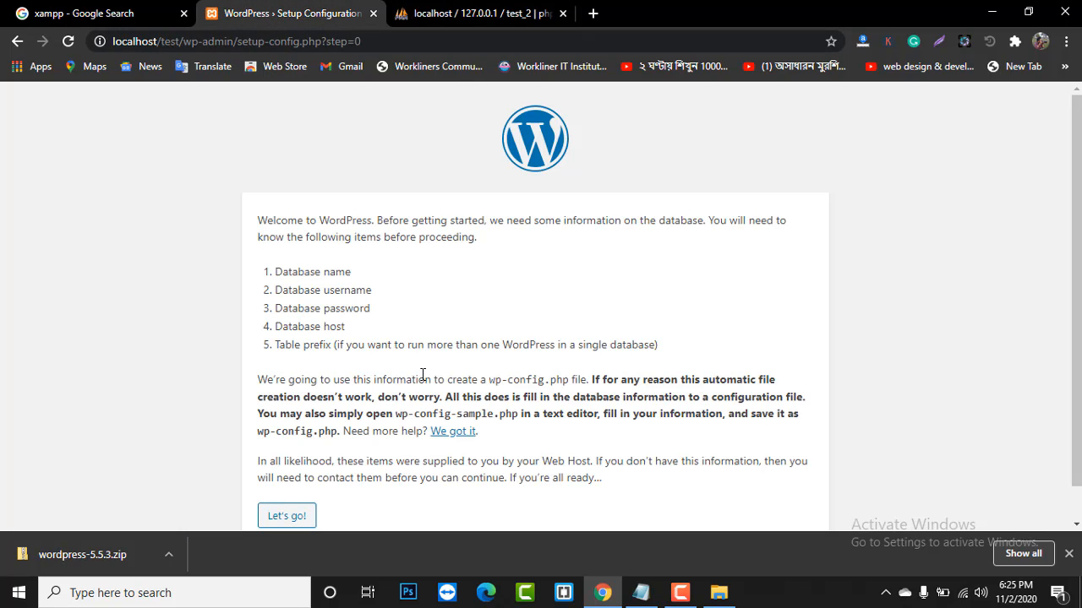
scroll(218, 313, down, 1)
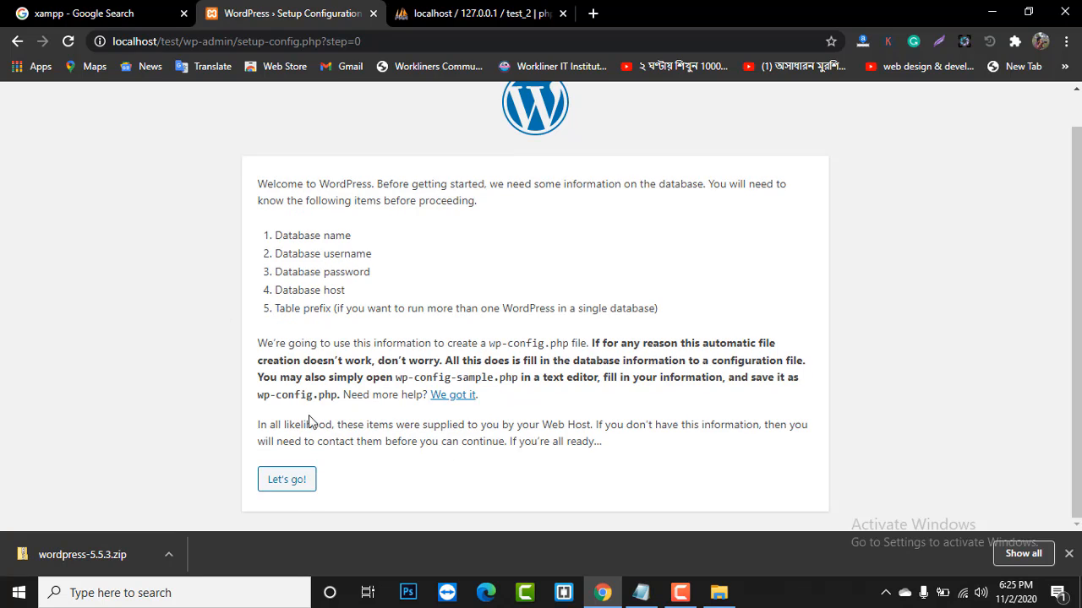
click(285, 482)
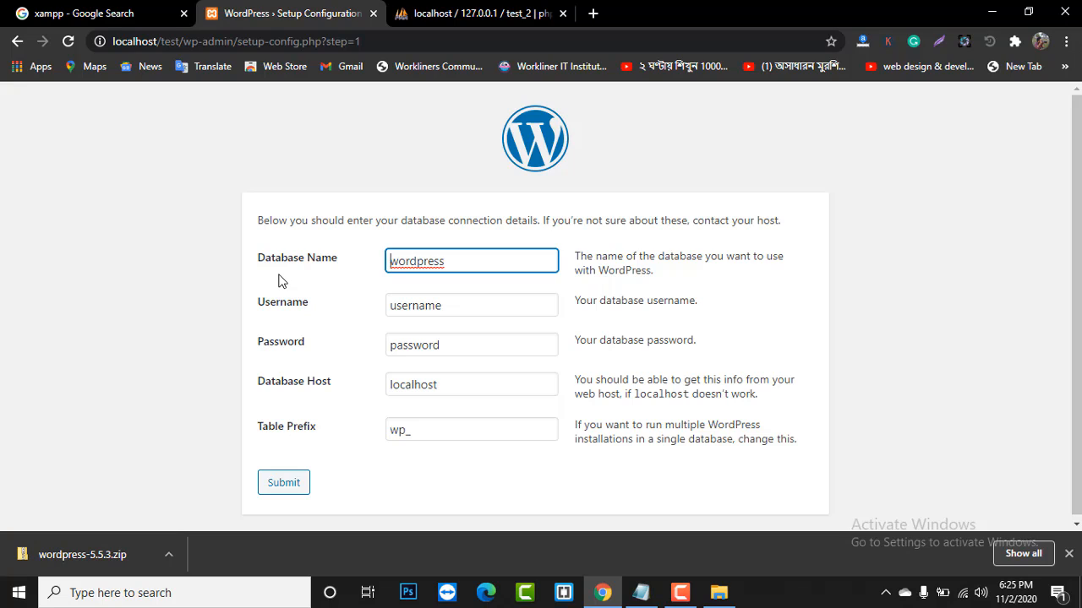
double_click(456, 259)
key(BackSpace)
text(test_2)
- Enter username root with an empty password, submit, and run the installation
drag(464, 308, 362, 310)
key(BackSpace)
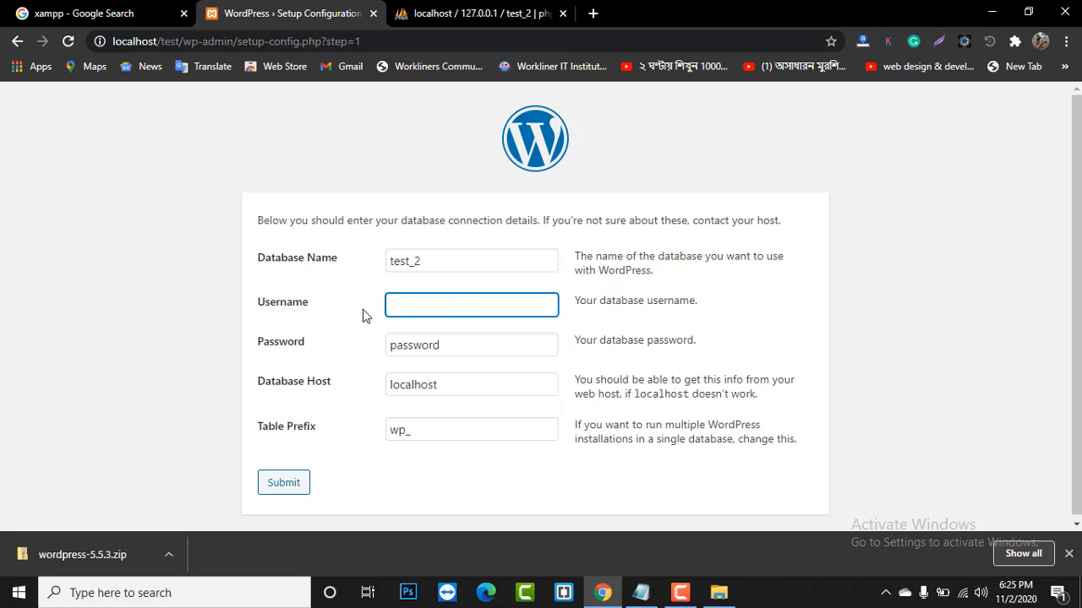
text(root)
drag(498, 350, 218, 358)
key(BackSpace)
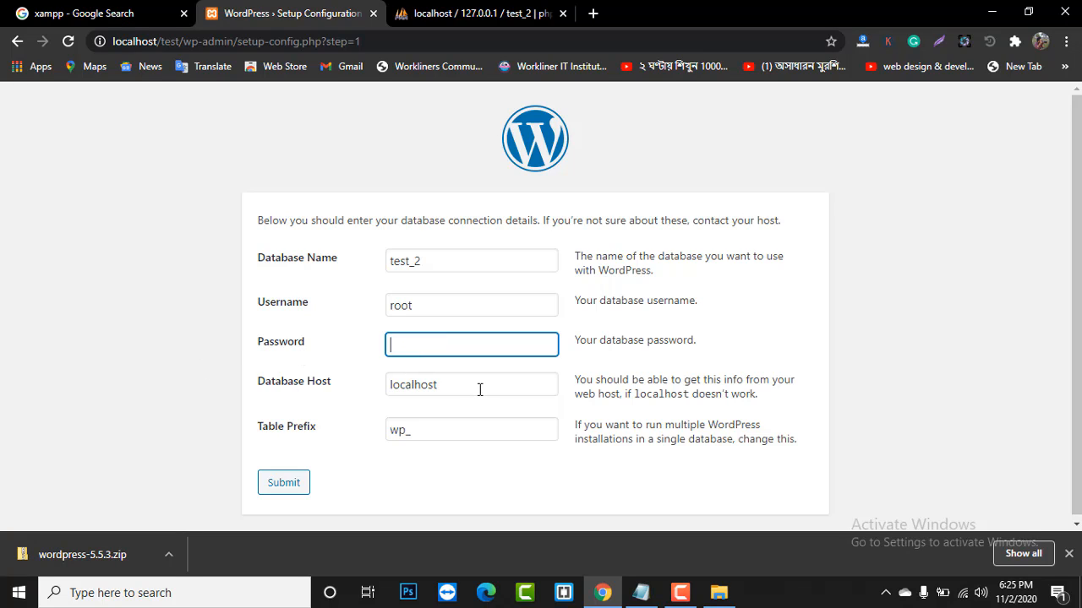
scroll(481, 391, down, 1)
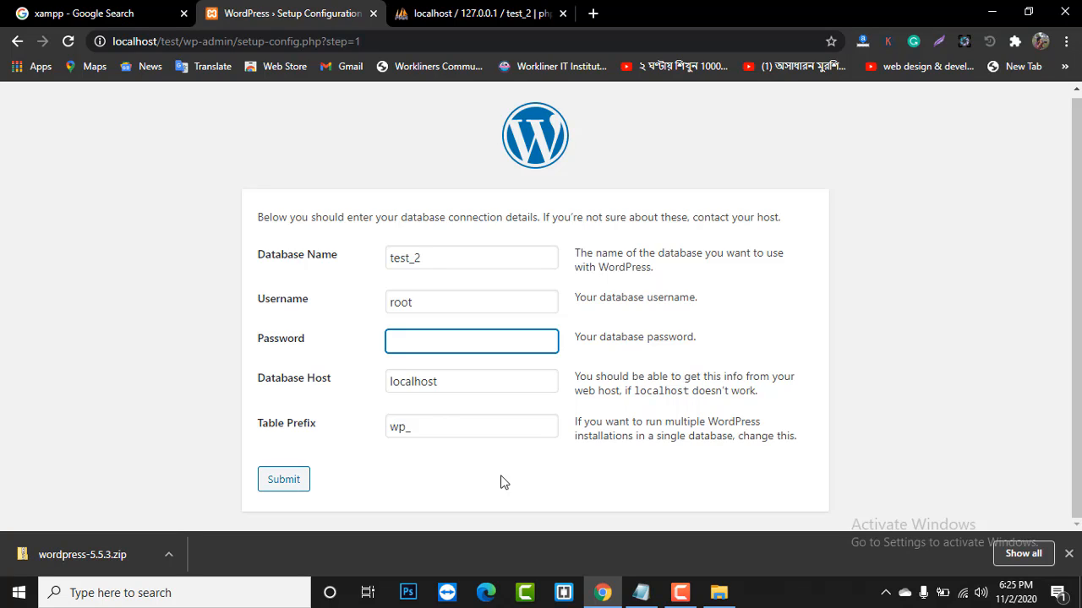
click(287, 479)
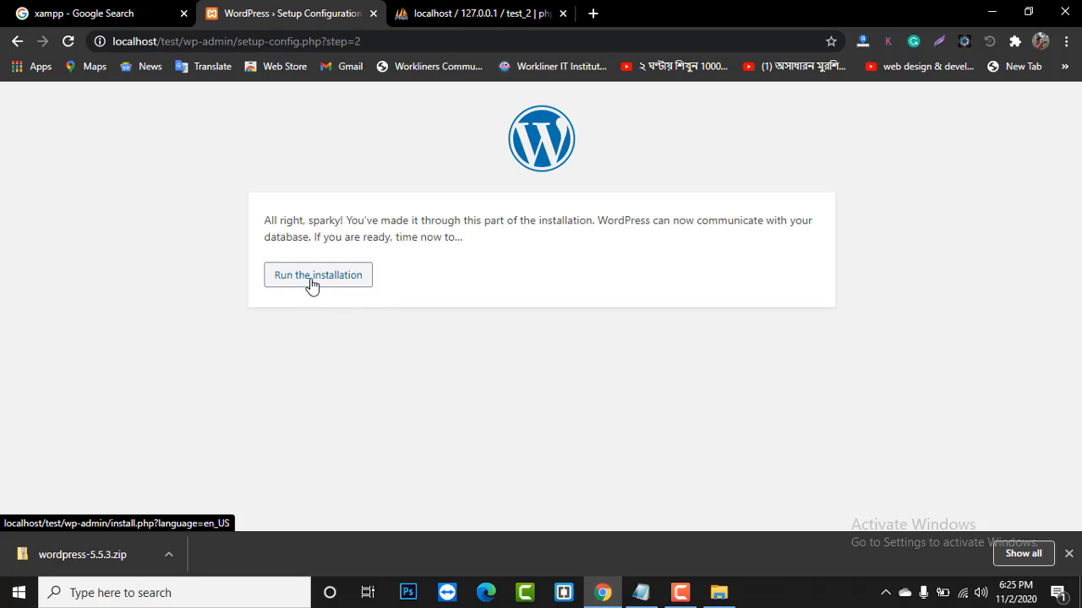
click(311, 284)
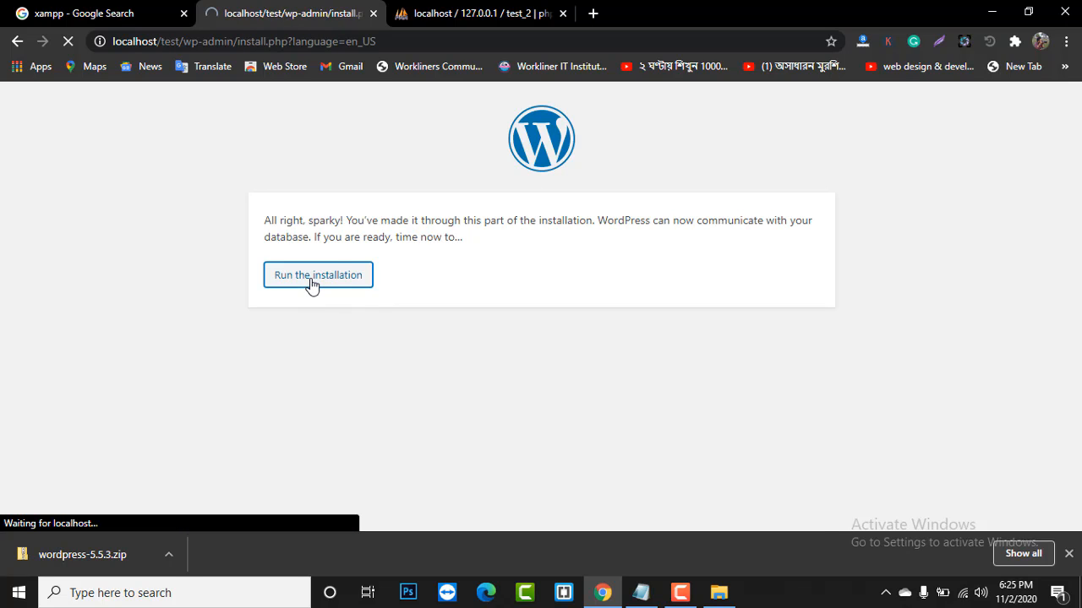
- Enter amazon as the Site Title and replace the suggested admin username
scroll(272, 260, down, 4)
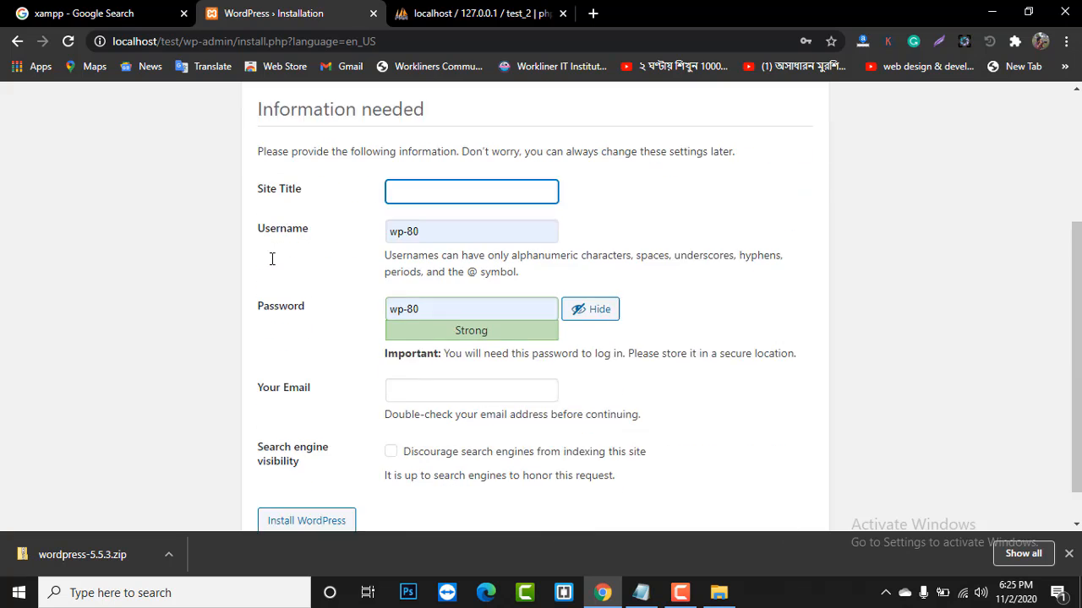
scroll(271, 259, up, 4)
scroll(271, 259, down, 2)
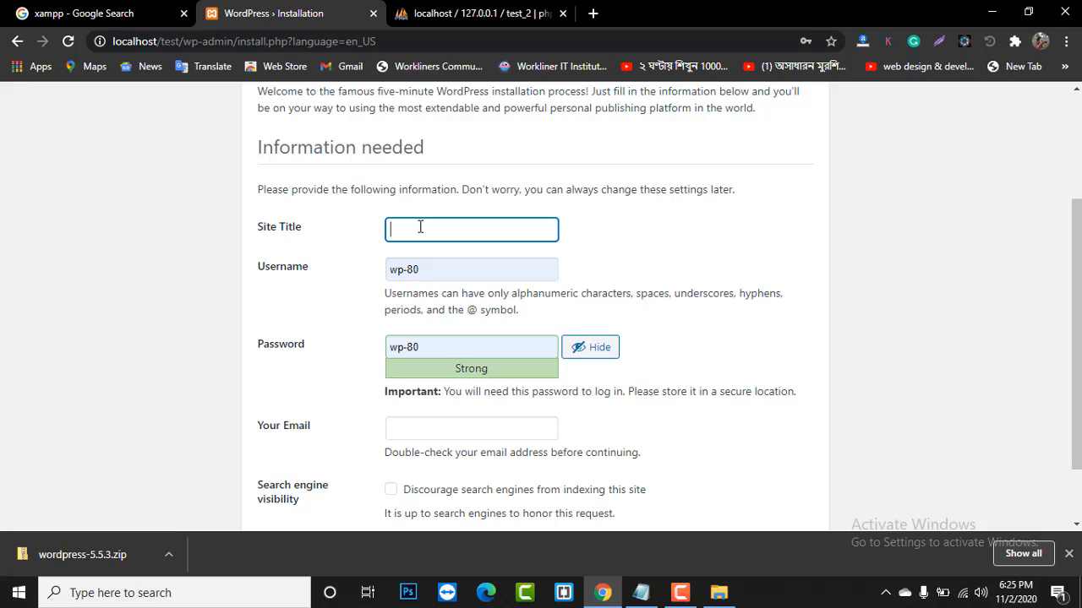
text(amazon)
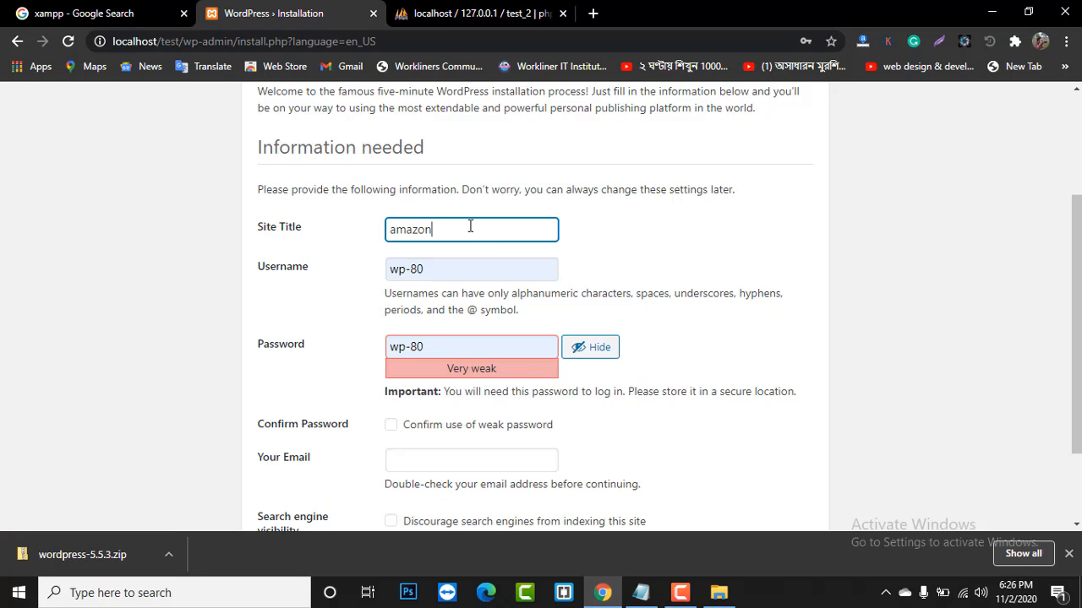
scroll(482, 224, down, 2)
key(Tab)
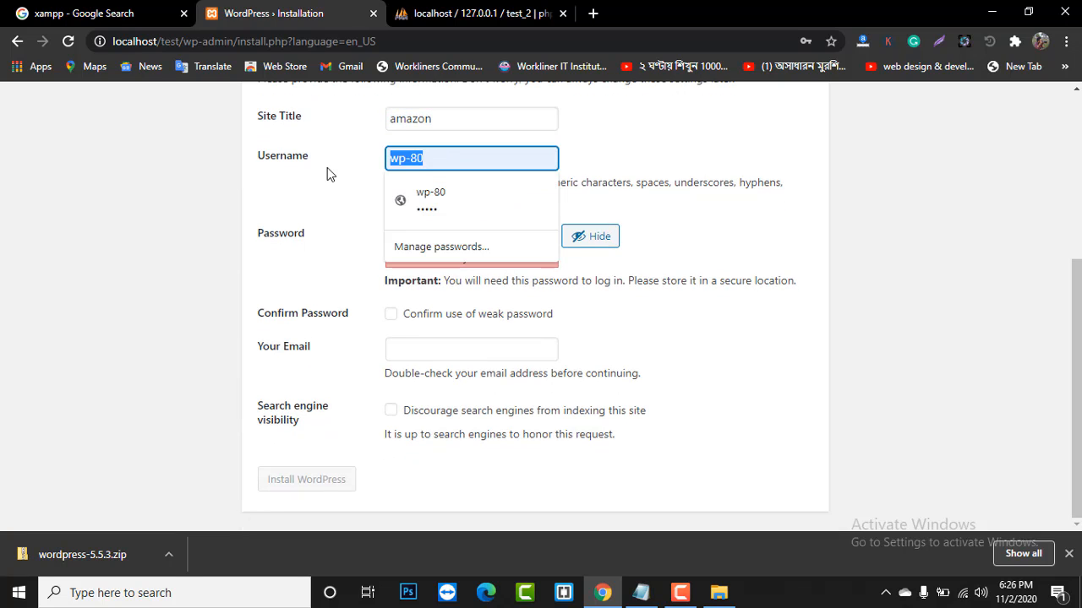
key(BackSpace)
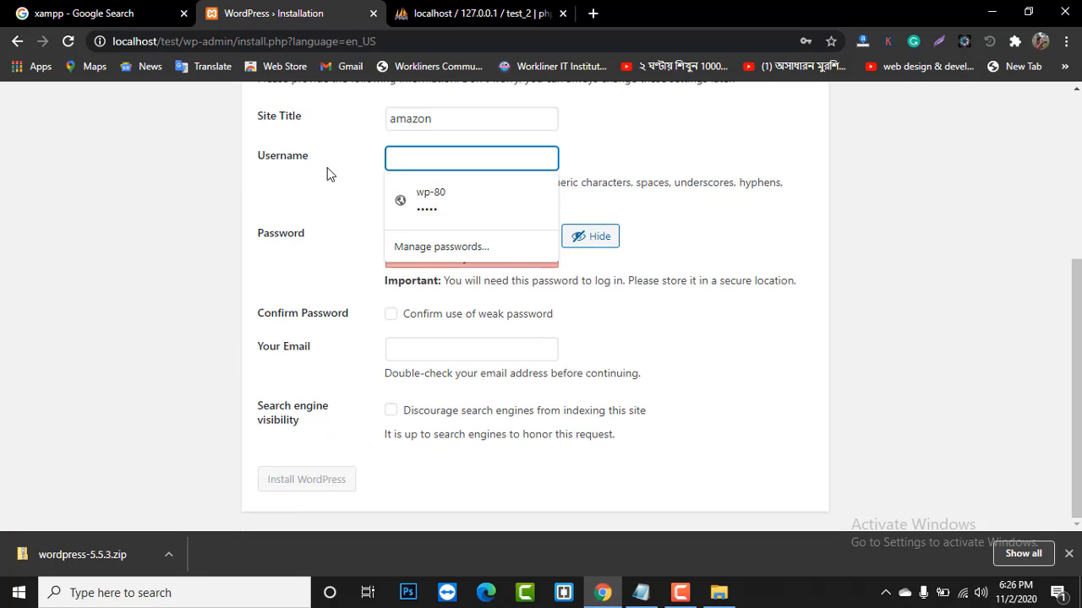
text(admin)
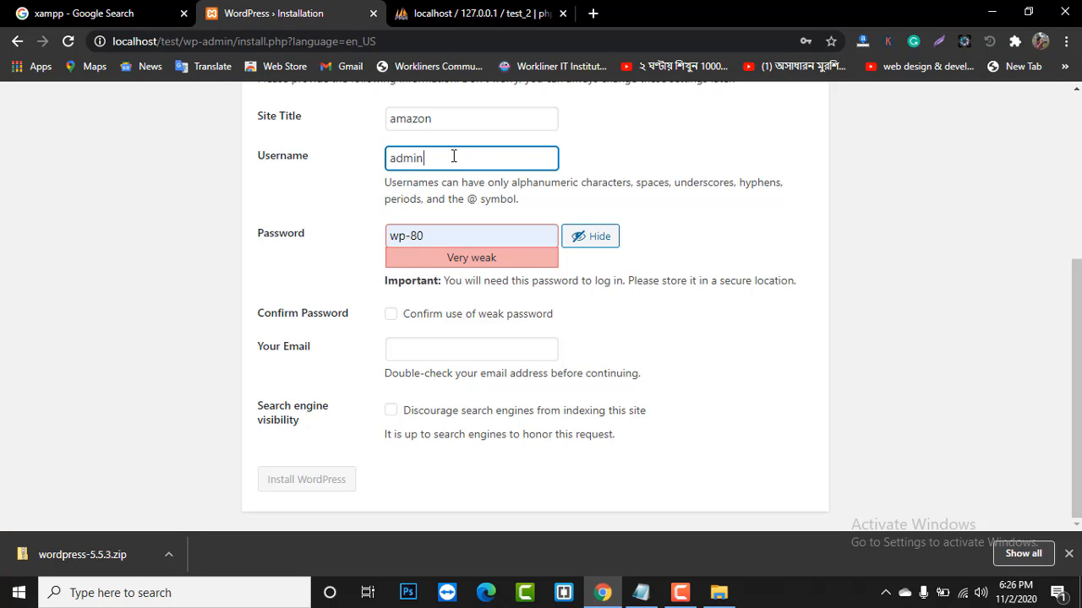
key(BackSpace)
key(BackSpace)
key(BackSpace)
key(BackSpace)
key(BackSpace)
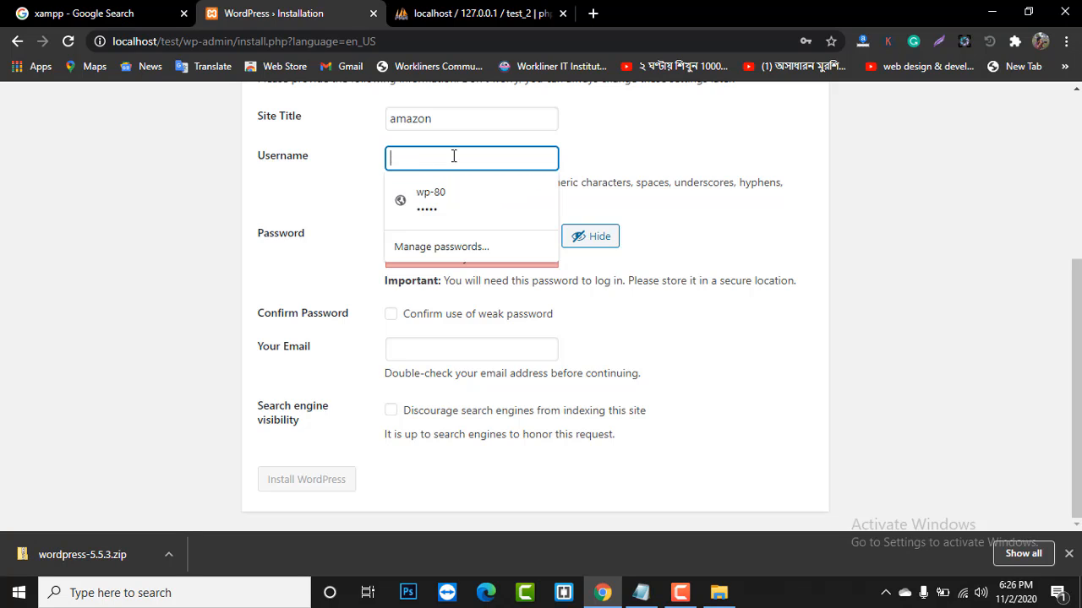
text(test)
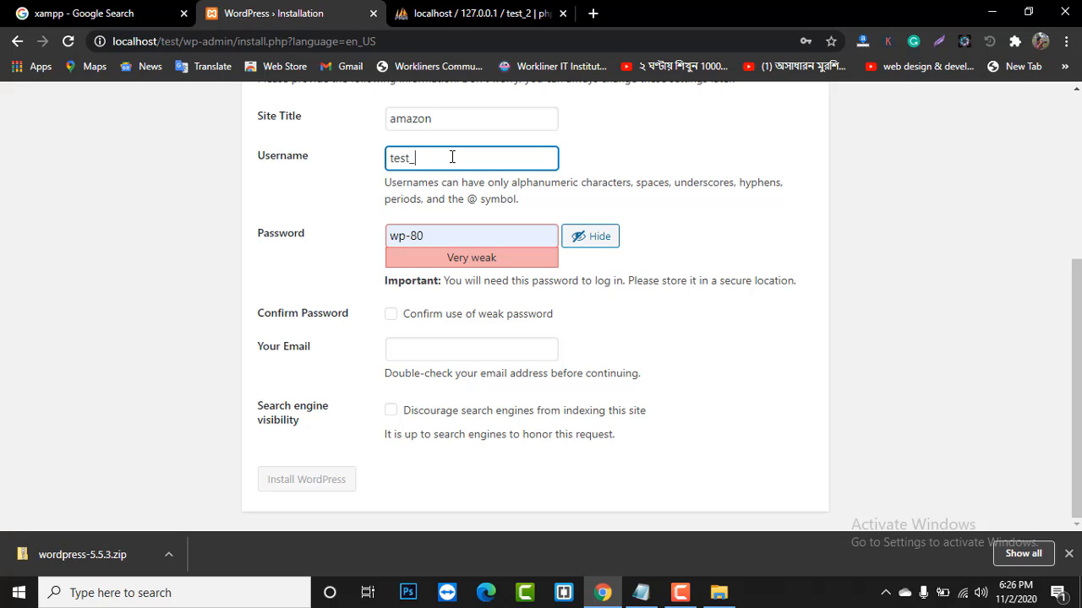
text(_2)
- Replace the suggested admin password with a pasted one and confirm the weak password
drag(452, 157, 347, 161)
key(ctrl+c)
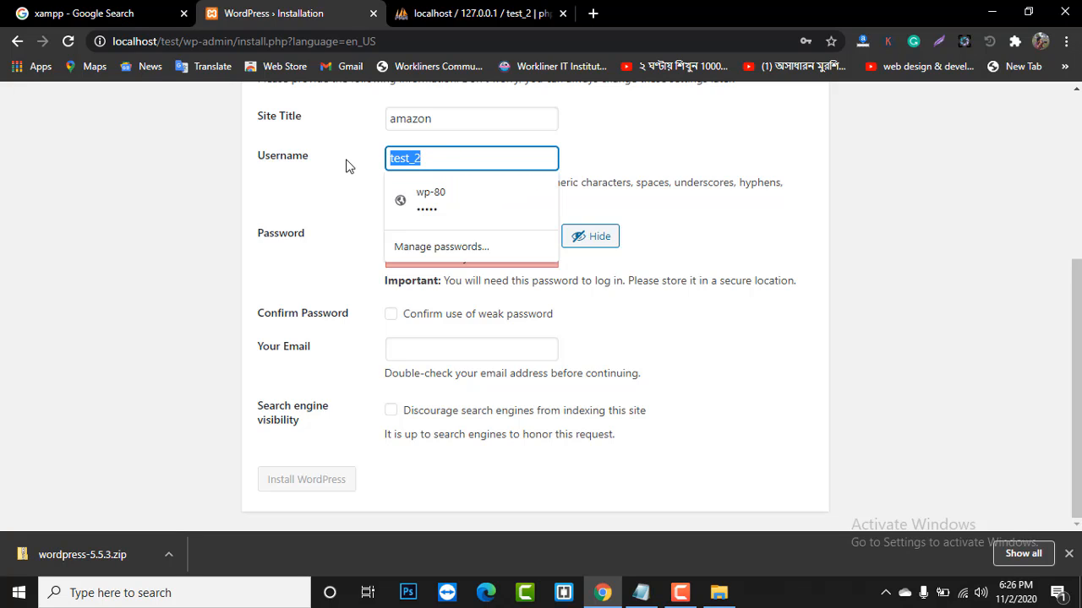
click(339, 194)
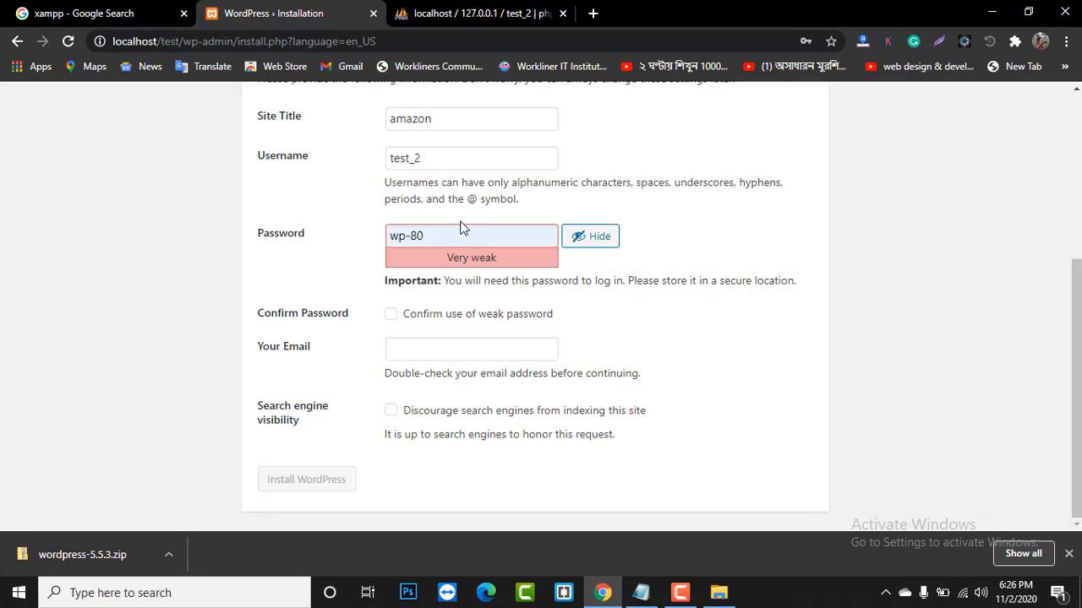
click(454, 237)
drag(454, 237, 345, 244)
key(ctrl+v)
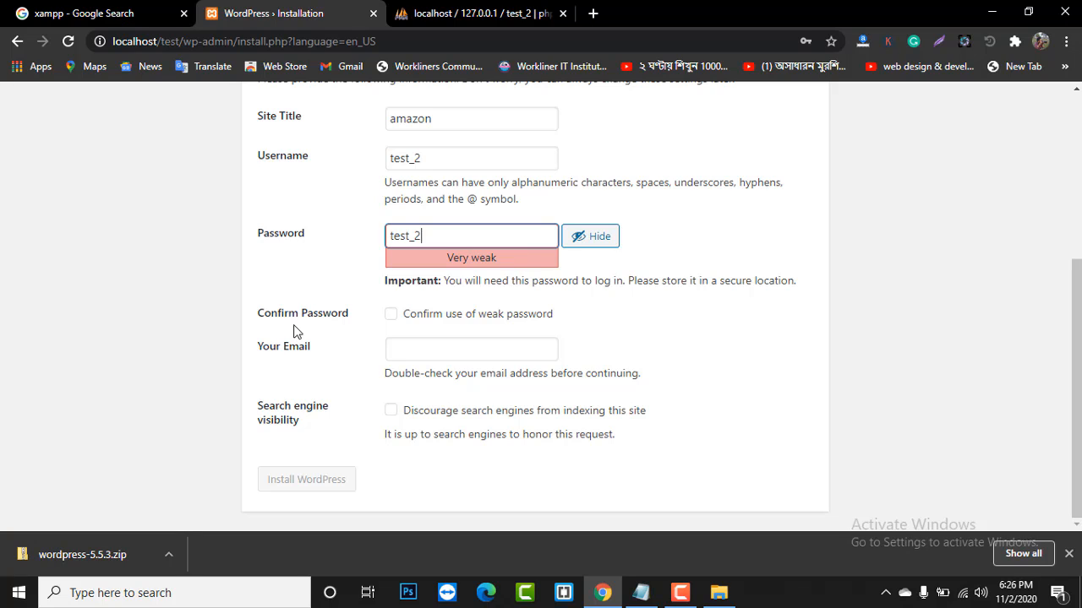
click(390, 315)
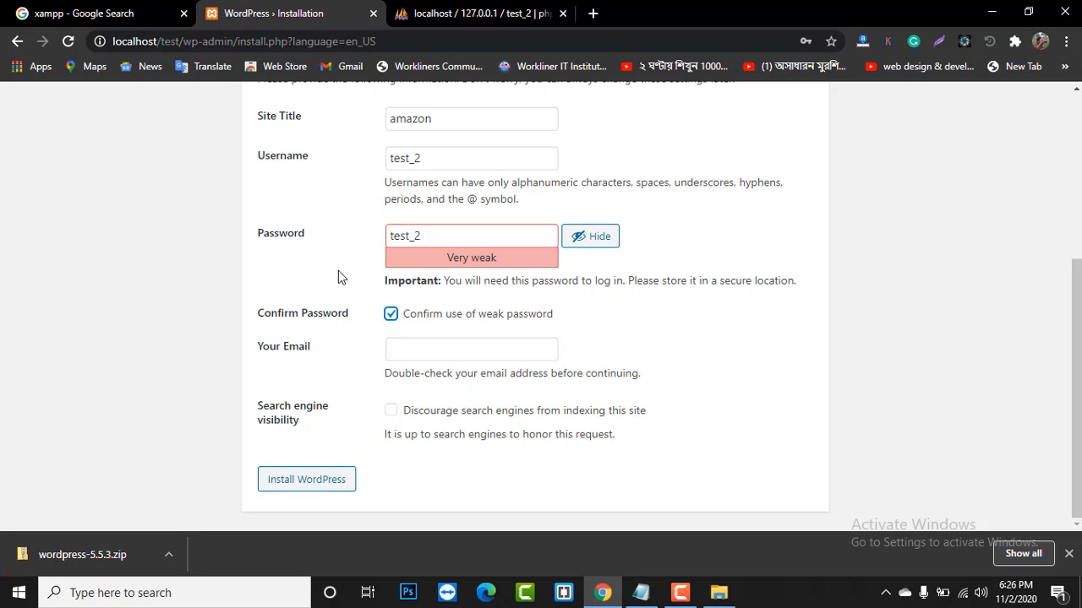
- Fill in the admin e-mail address
click(427, 348)
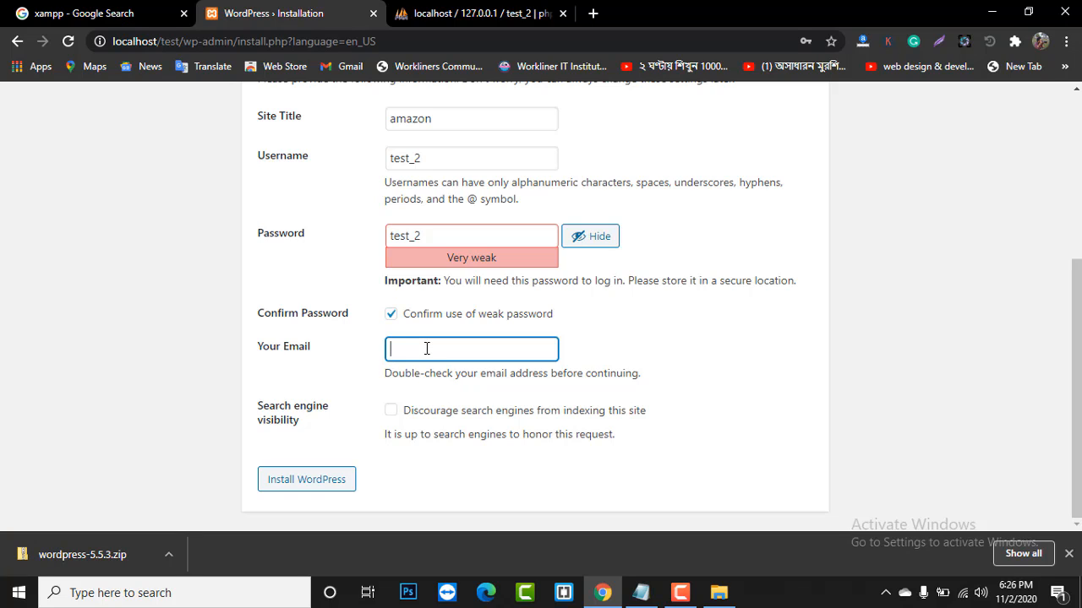
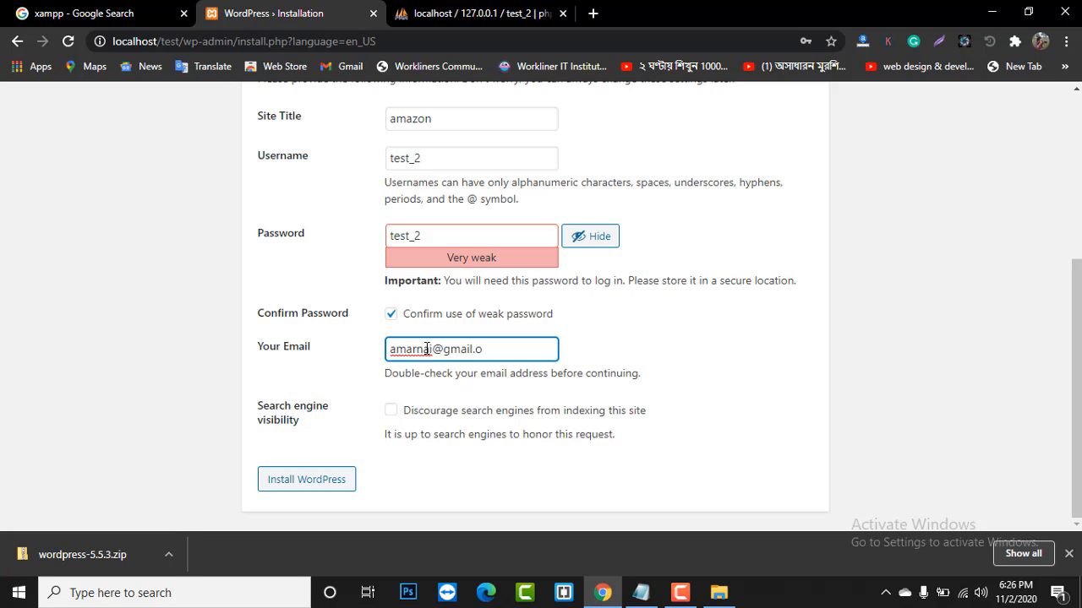
- Dismiss the downloads bar, leave search engine indexing allowed, and install WordPress
click(1068, 554)
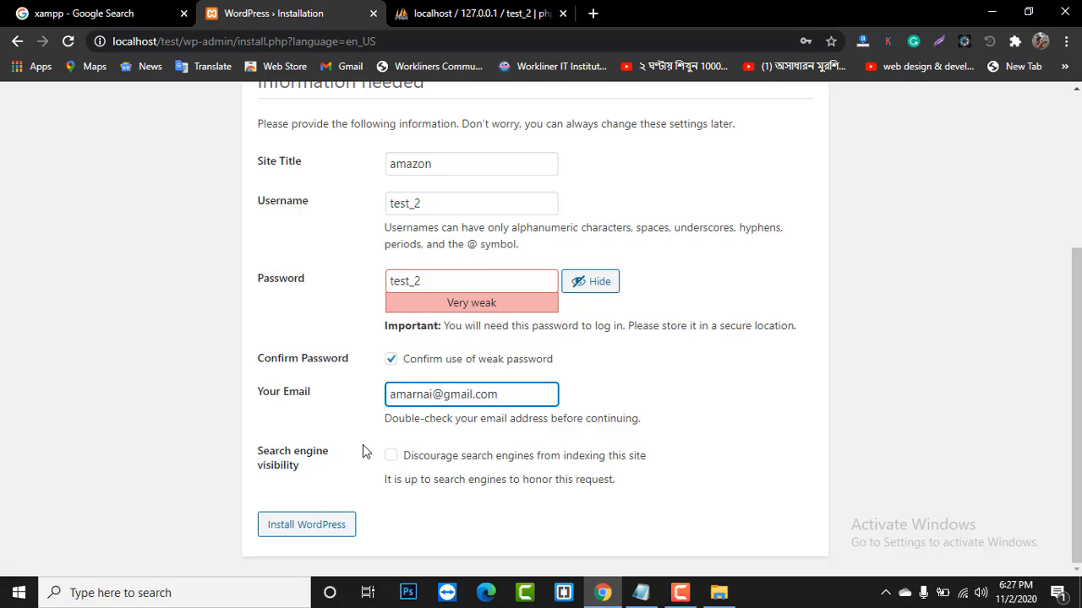
click(392, 457)
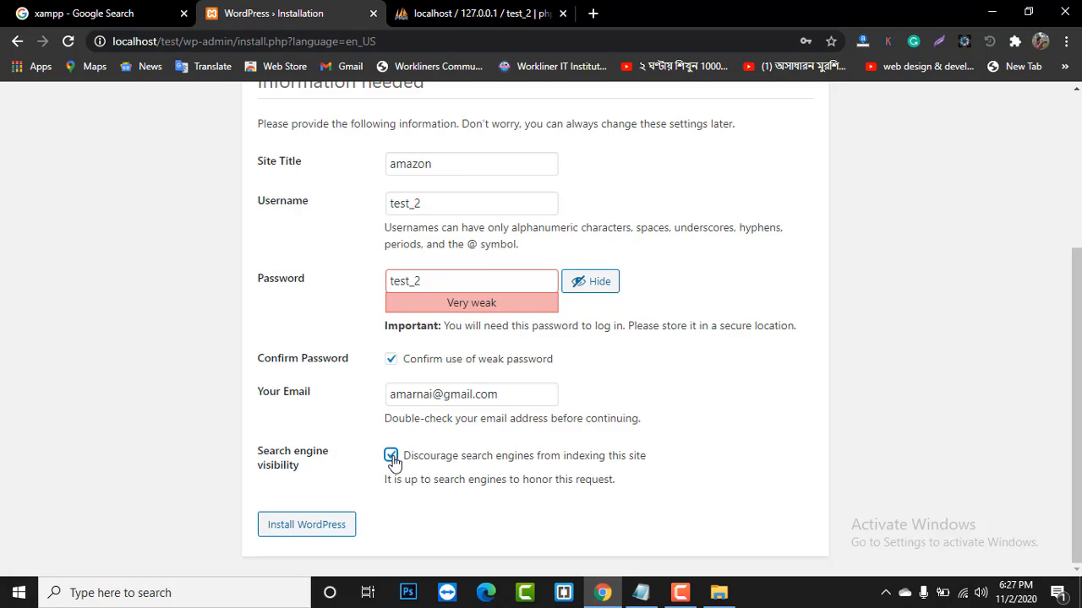
click(391, 458)
click(306, 527)
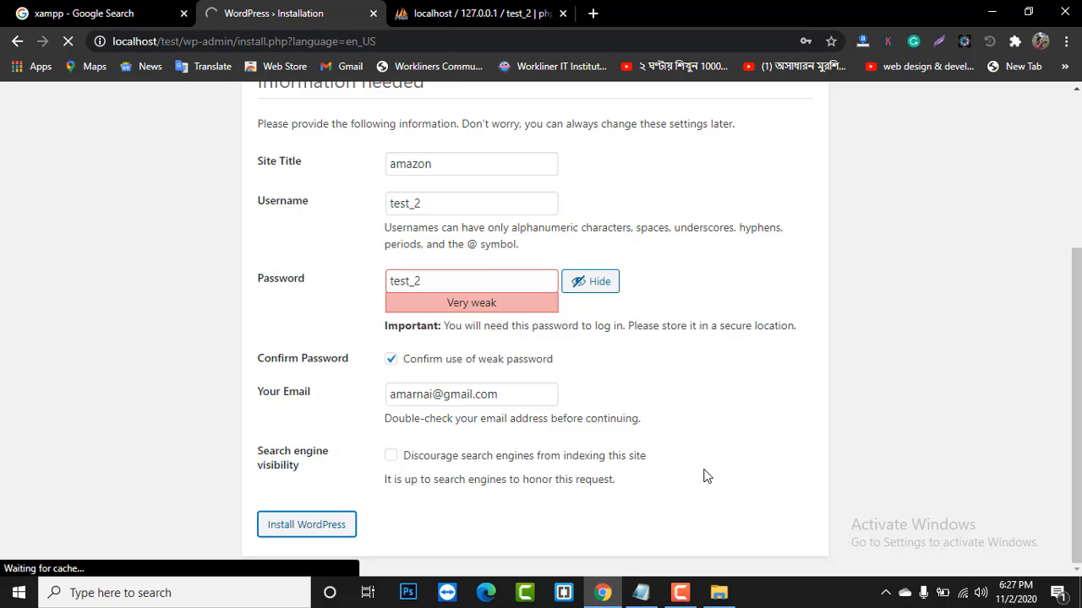
- Close the phpMyAdmin tab and the leftover 'xampp - Google Search' tab
click(513, 15)
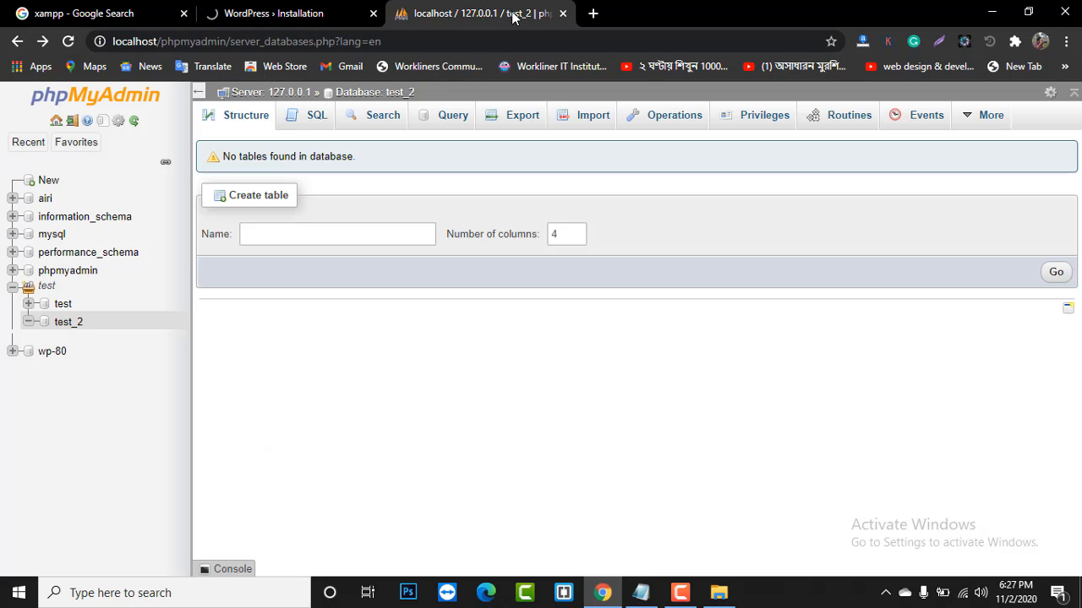
click(563, 15)
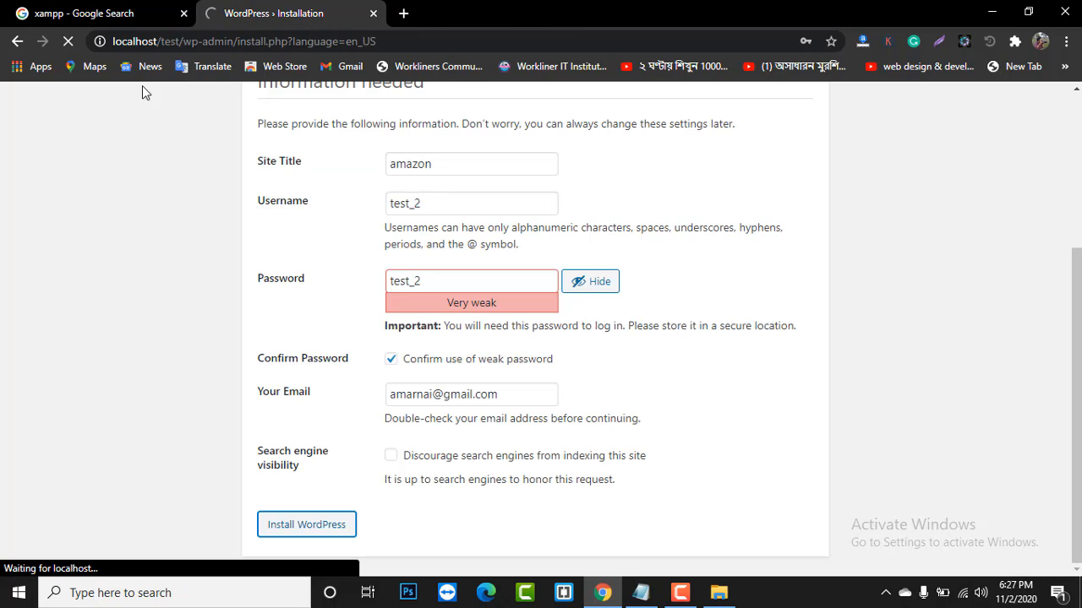
click(110, 14)
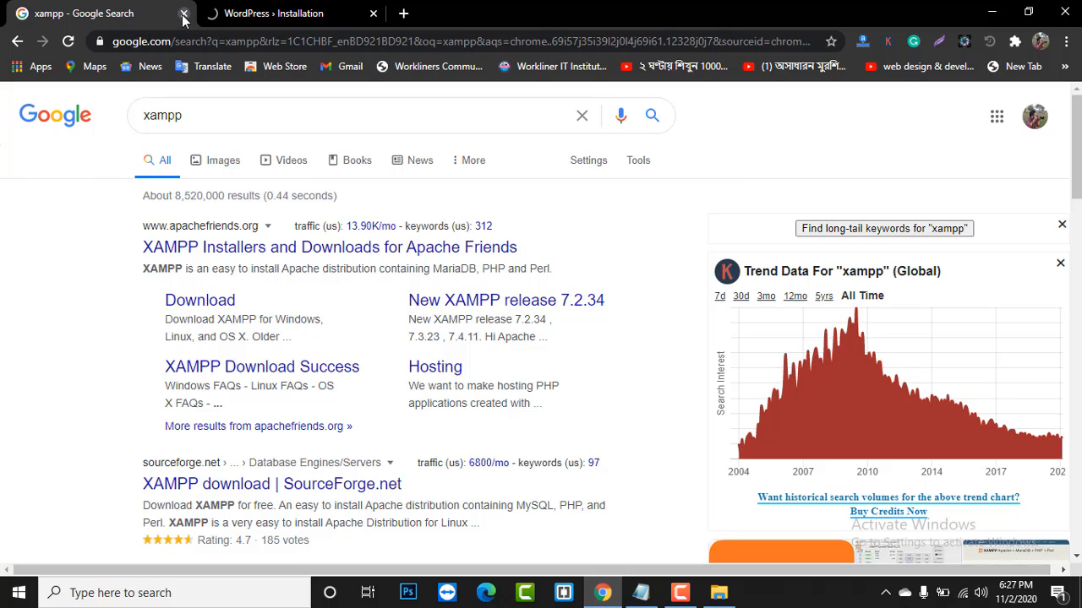
click(184, 14)
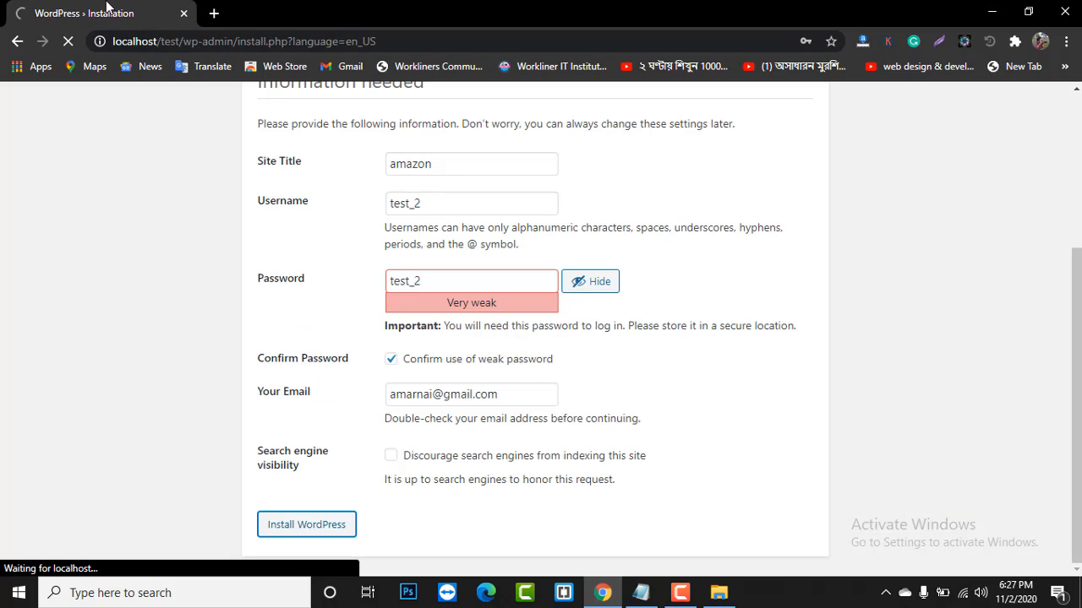
scroll(169, 200, up, 3)
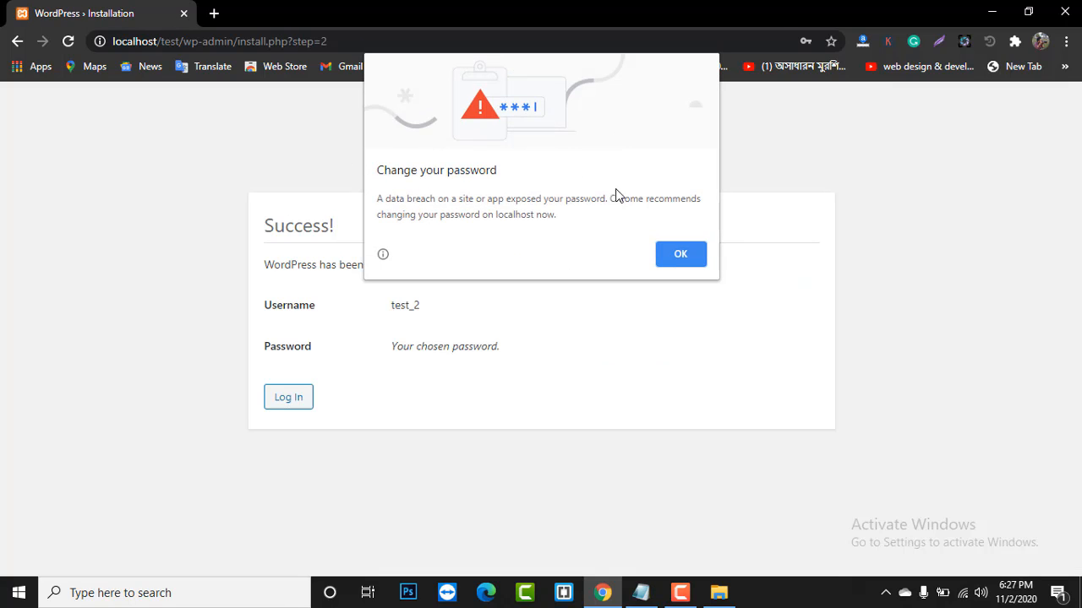
- Log in from the Success page with the new admin username and password, ticking Remember Me
click(690, 252)
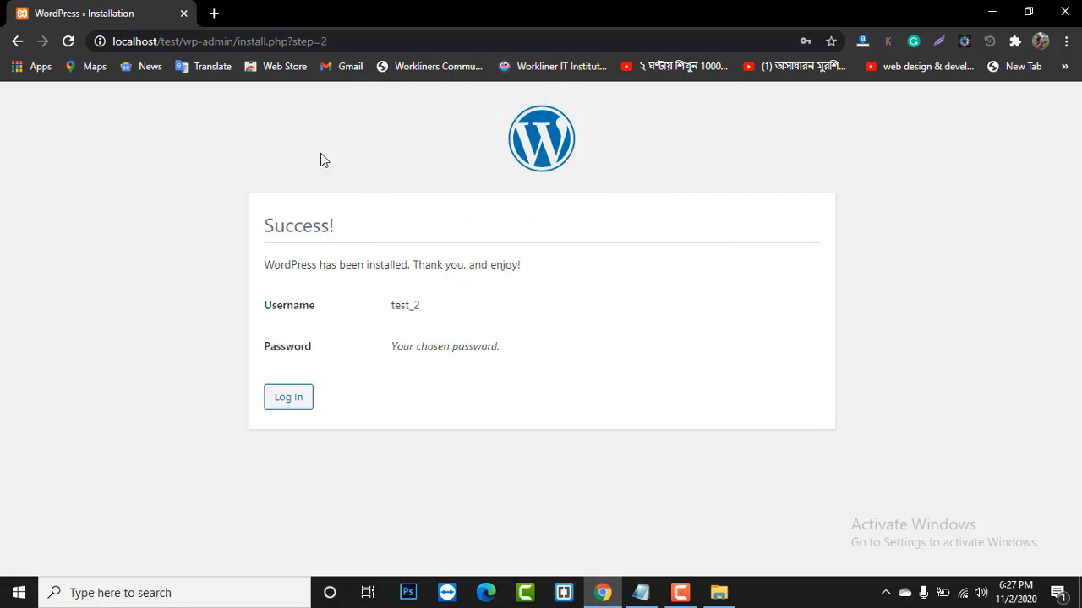
click(295, 403)
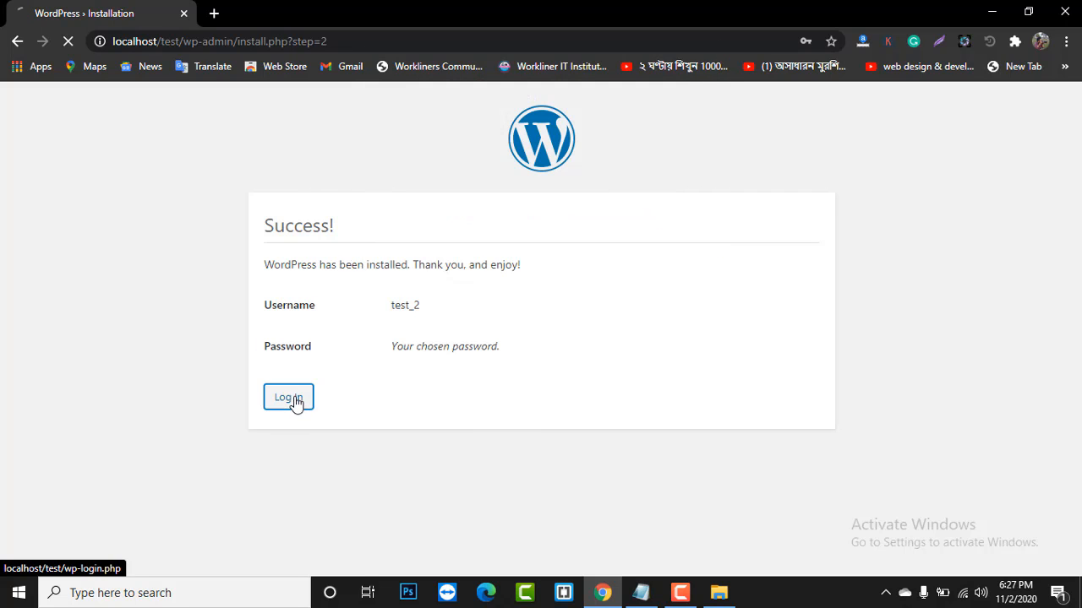
click(505, 314)
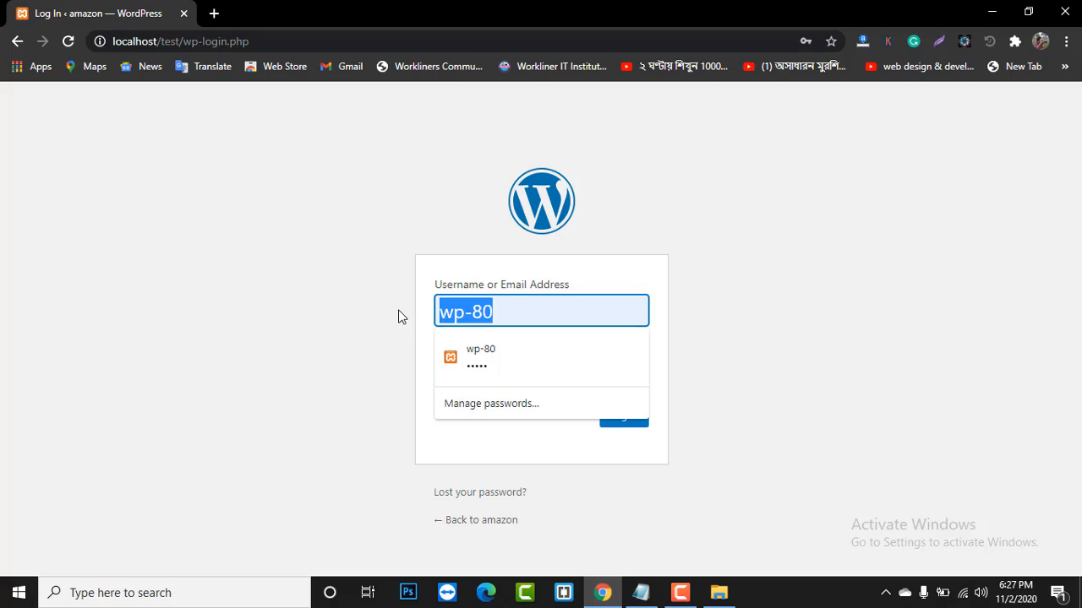
text(tes)
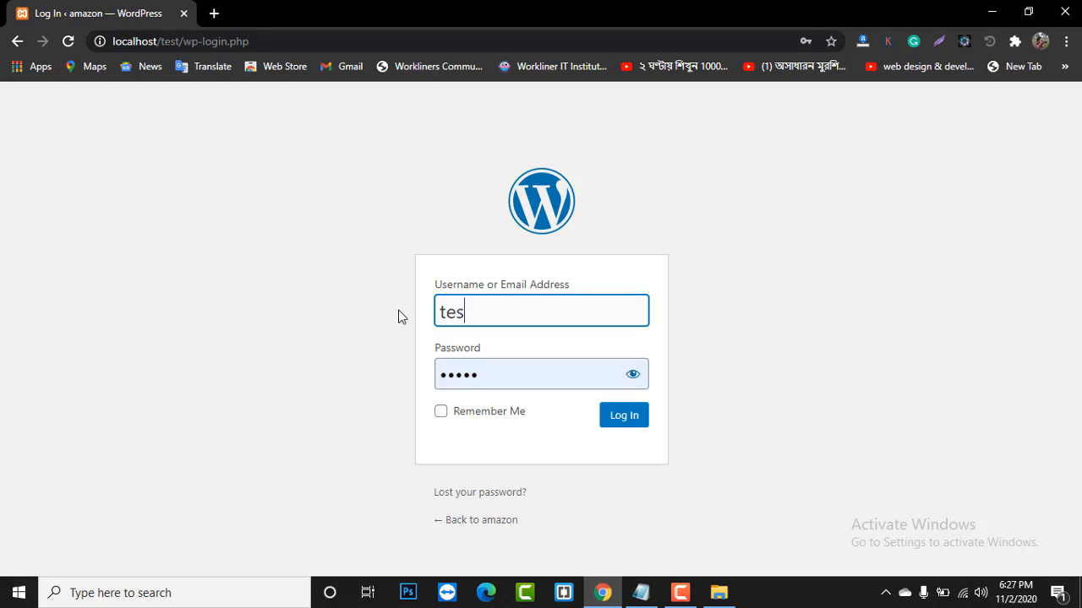
text(t_2)
drag(546, 313, 369, 330)
click(327, 369)
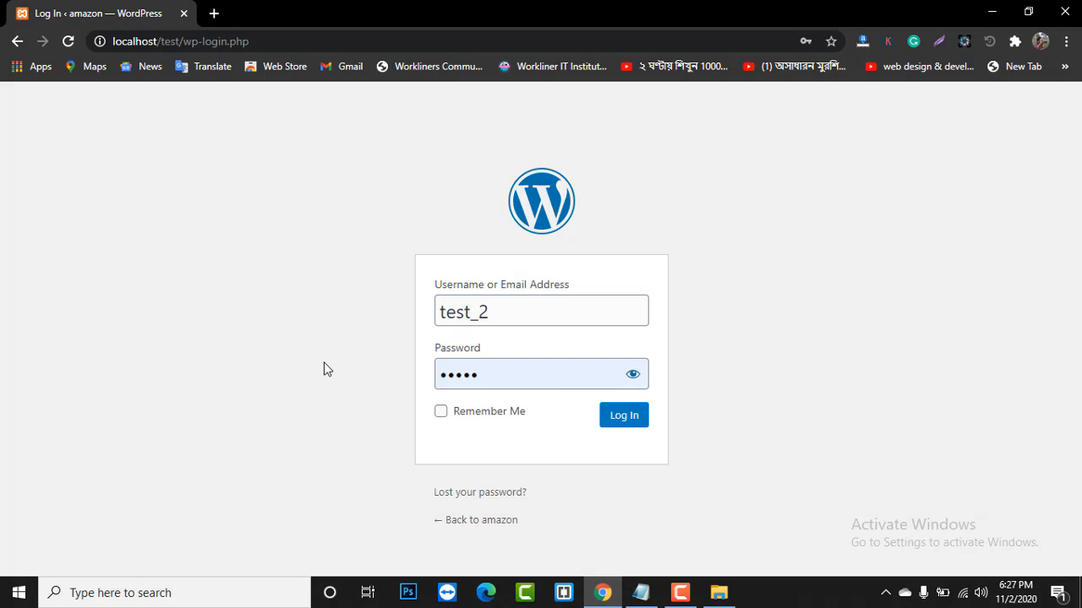
drag(551, 374, 293, 397)
text(test_2)
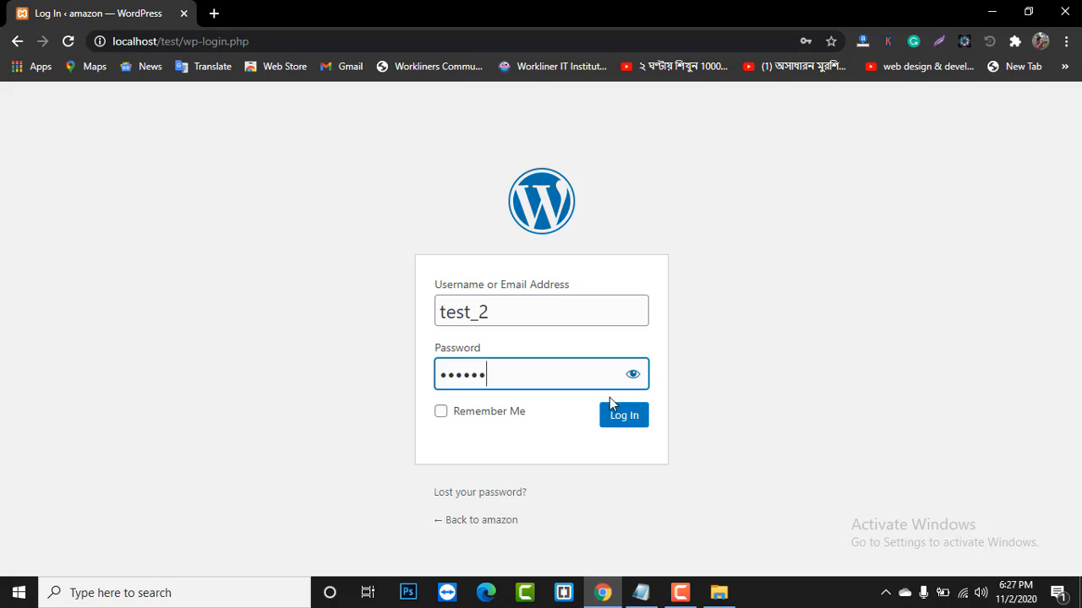
click(634, 375)
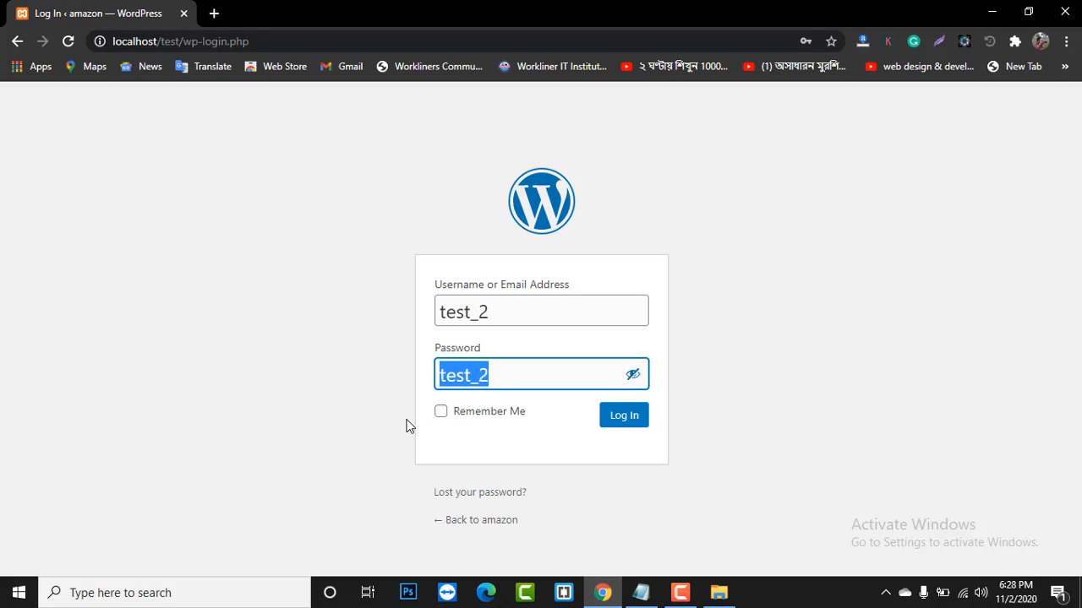
click(440, 411)
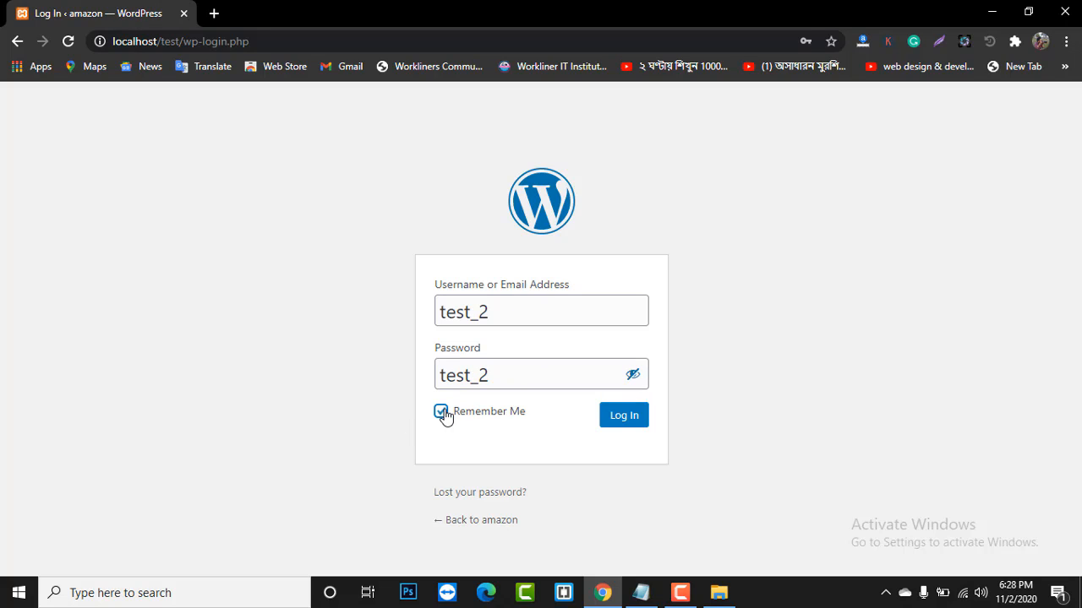
click(635, 415)
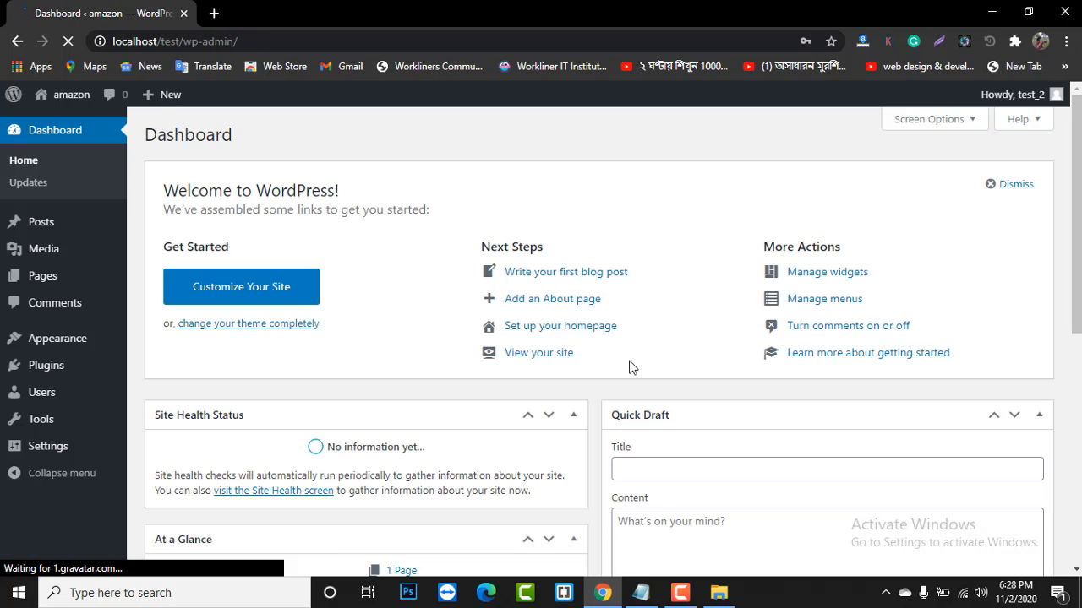
- Dismiss Chrome's password breach warning and open the amazon site's Visit Site link in a background tab
scroll(521, 325, down, 3)
scroll(457, 335, up, 3)
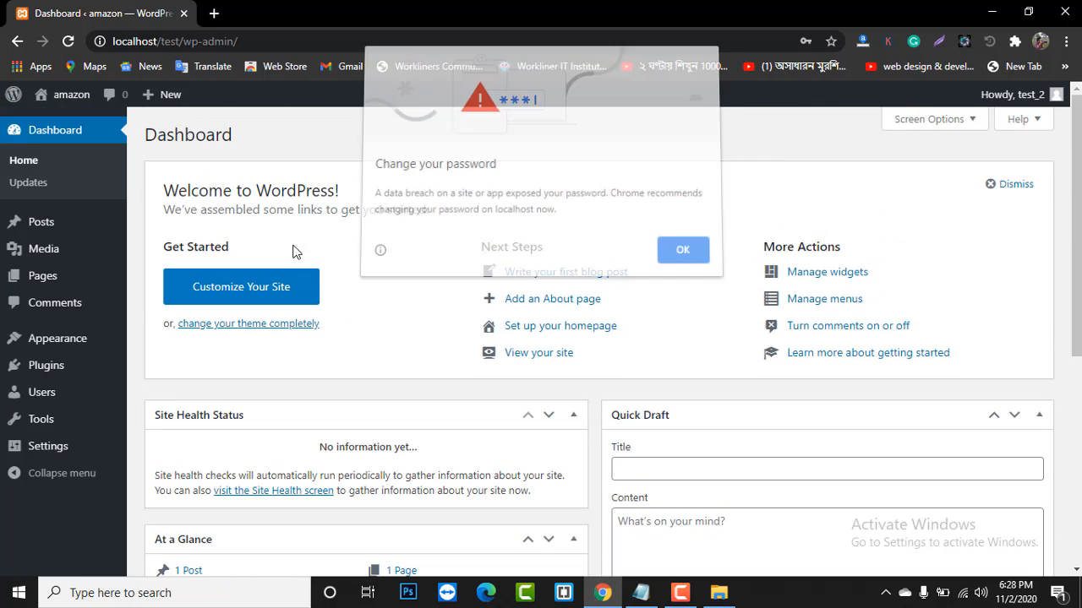
click(680, 256)
mouse_move(72, 99)
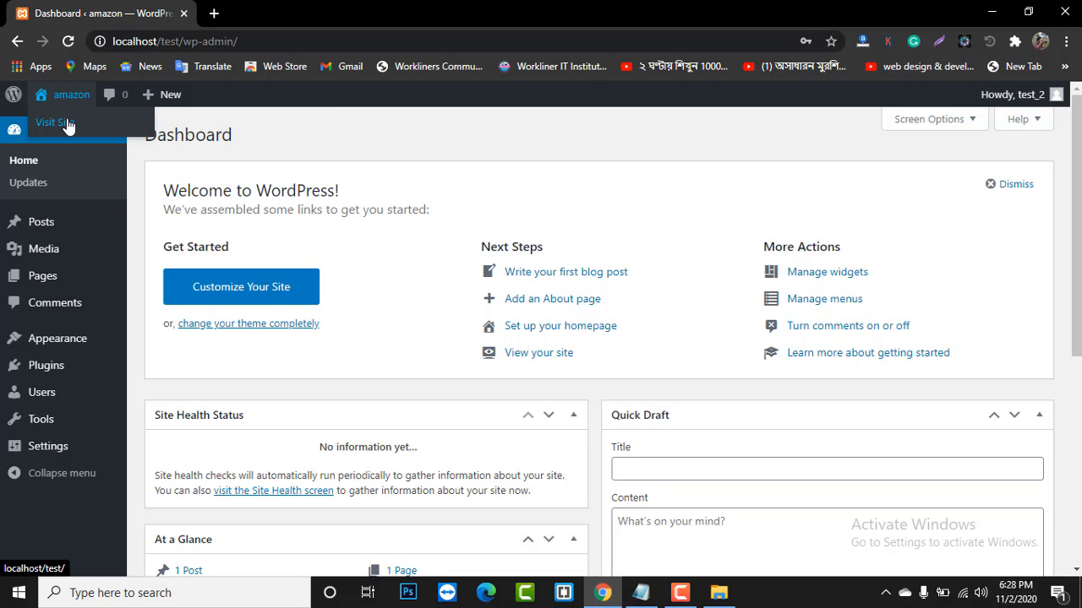
middle_click(68, 123)
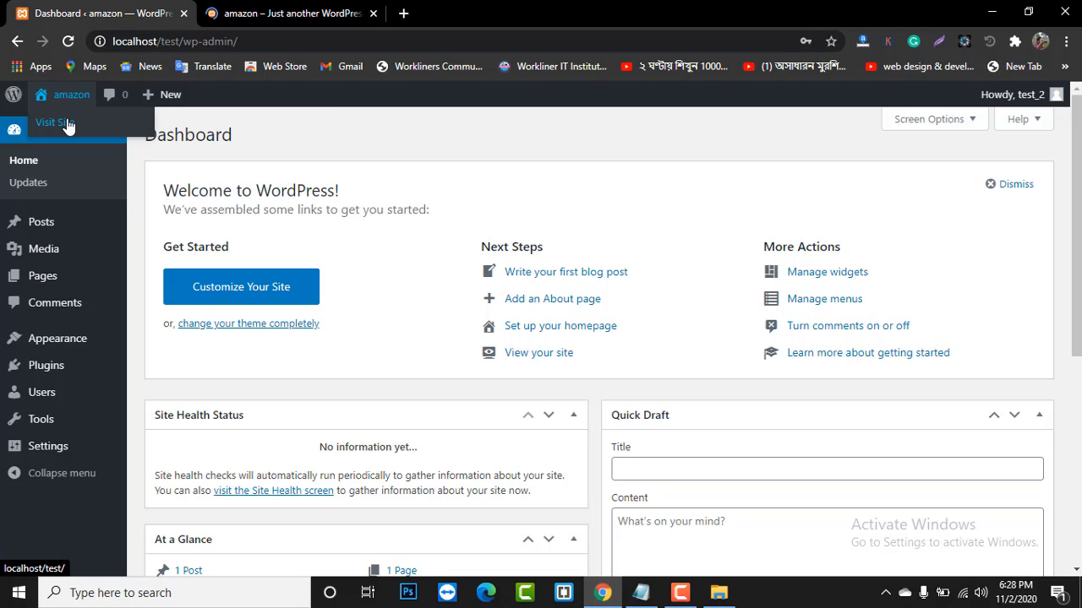
- Look over the public amazon homepage with its Hello world! post, then go back to the Dashboard tab
click(293, 17)
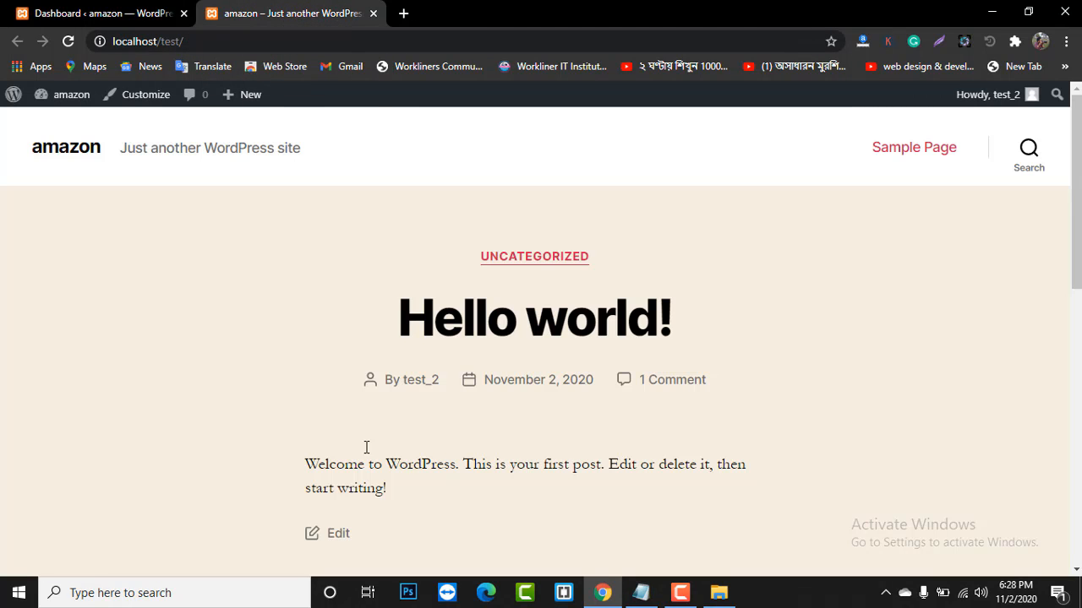
scroll(285, 346, down, 3)
scroll(282, 325, up, 2)
scroll(281, 324, down, 7)
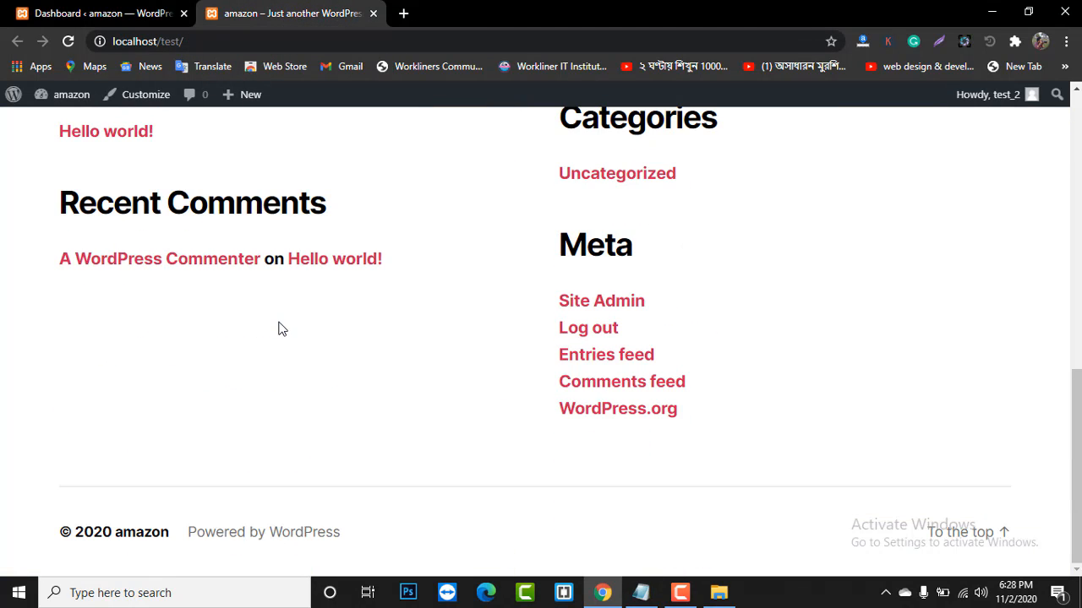
scroll(281, 327, up, 5)
scroll(281, 329, up, 3)
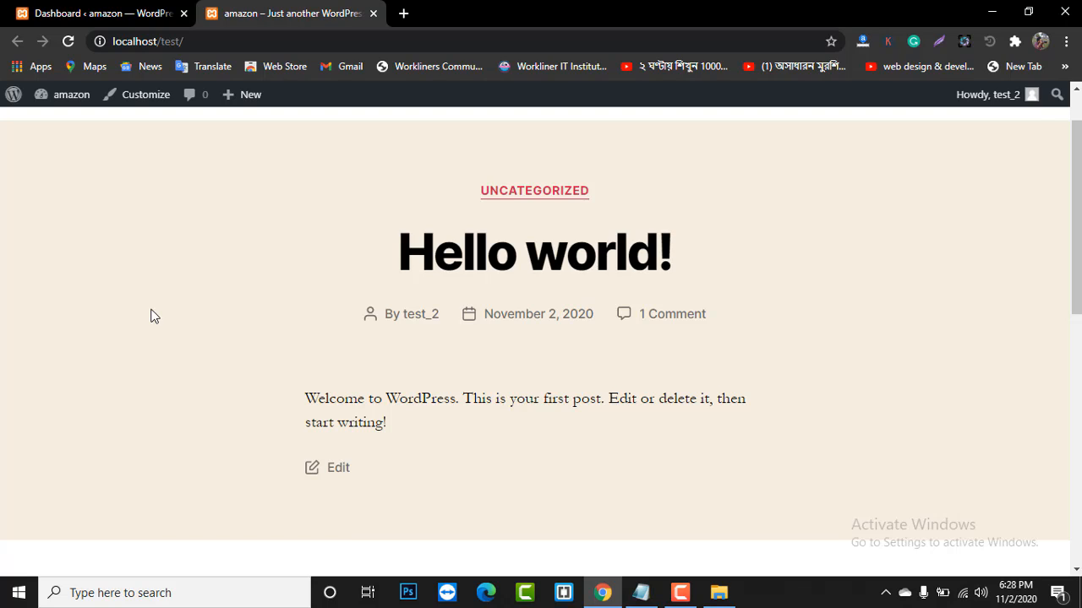
scroll(156, 316, up, 1)
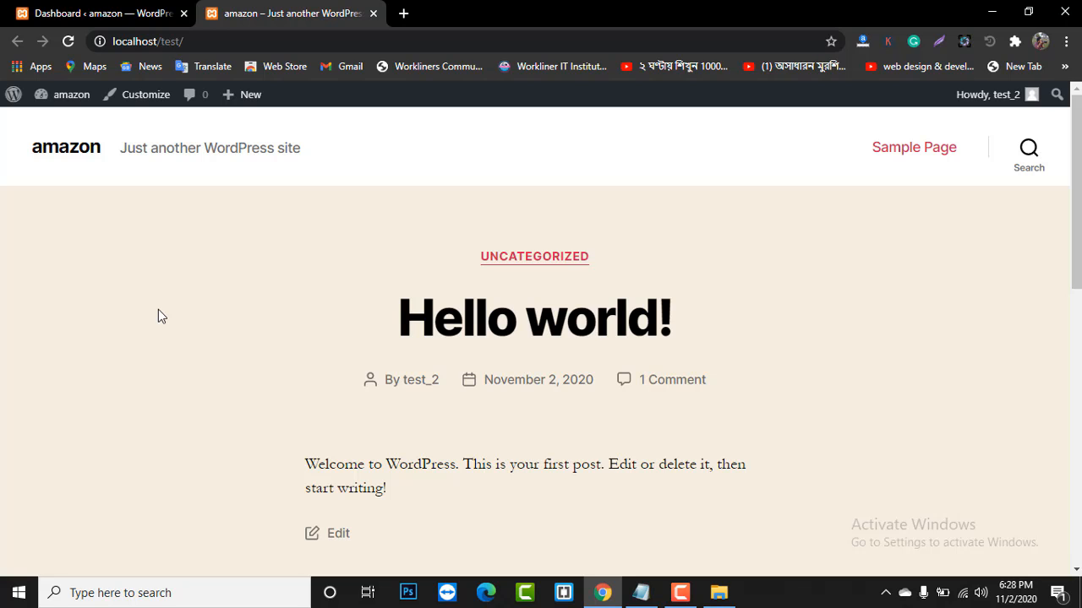
scroll(239, 326, down, 10)
scroll(239, 329, up, 10)
scroll(488, 304, down, 5)
scroll(486, 312, up, 5)
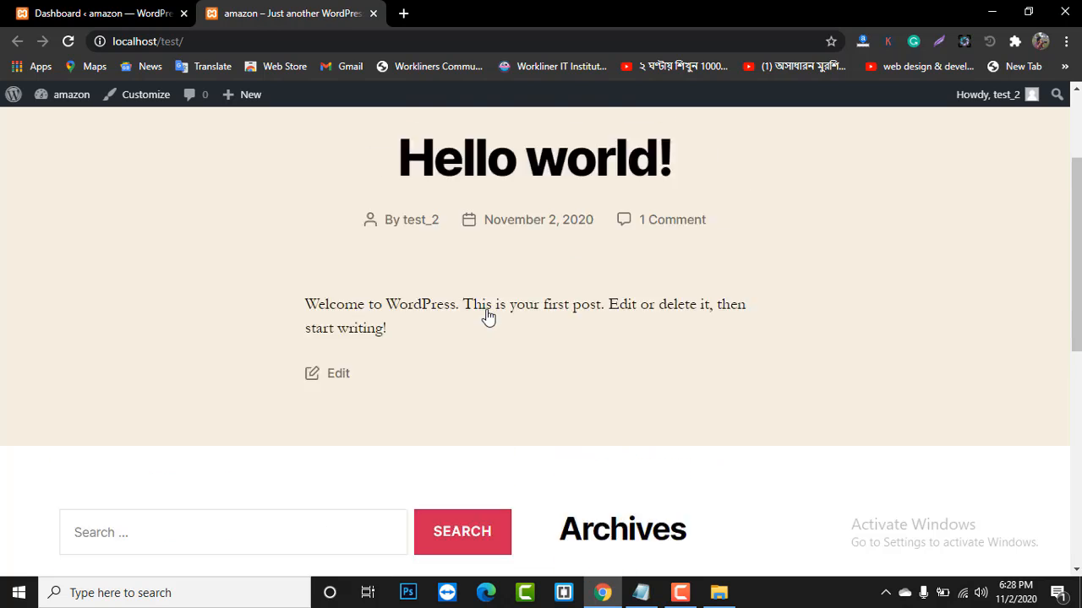
click(108, 16)
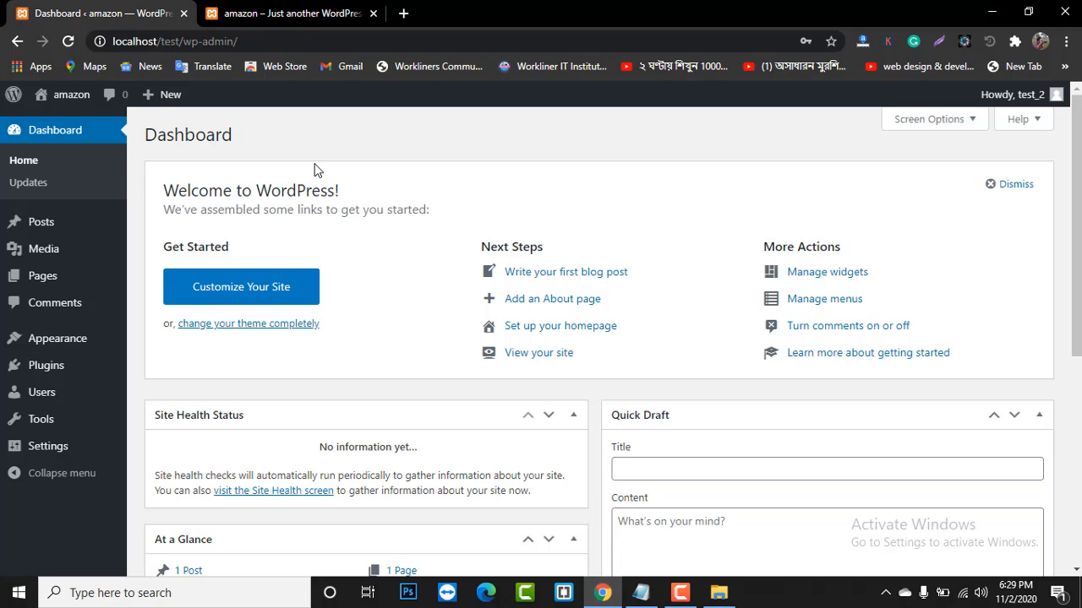
scroll(407, 236, down, 3)
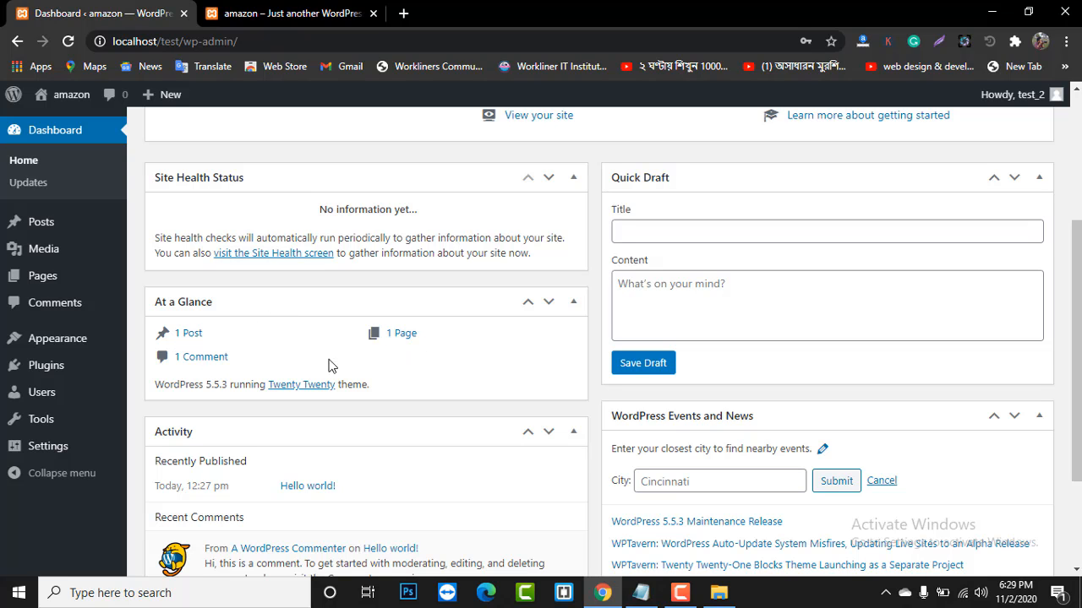
scroll(233, 362, up, 1)
scroll(233, 362, up, 2)
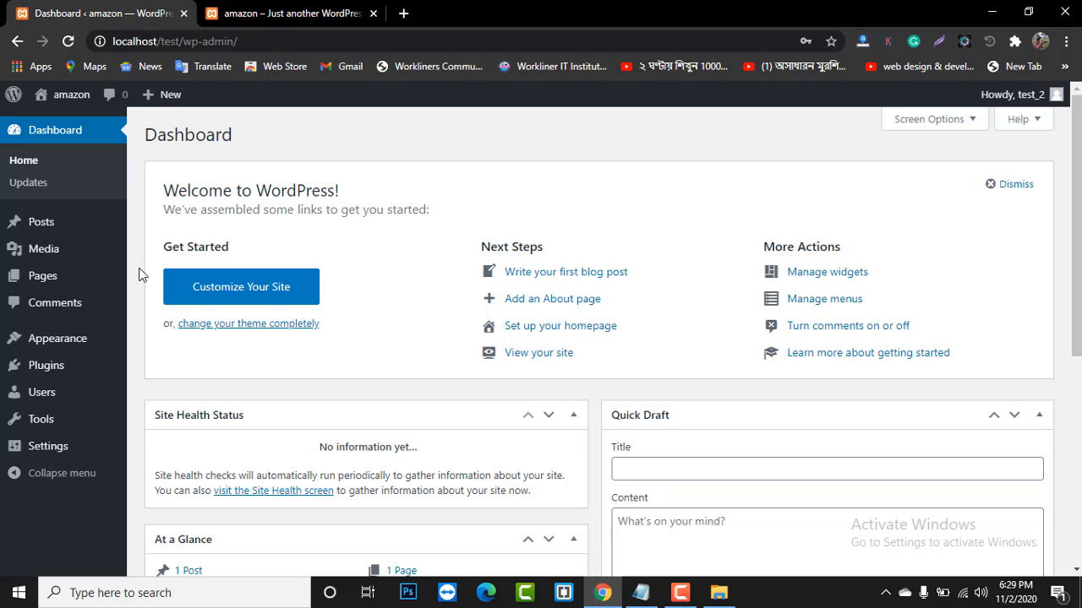
mouse_move(53, 234)
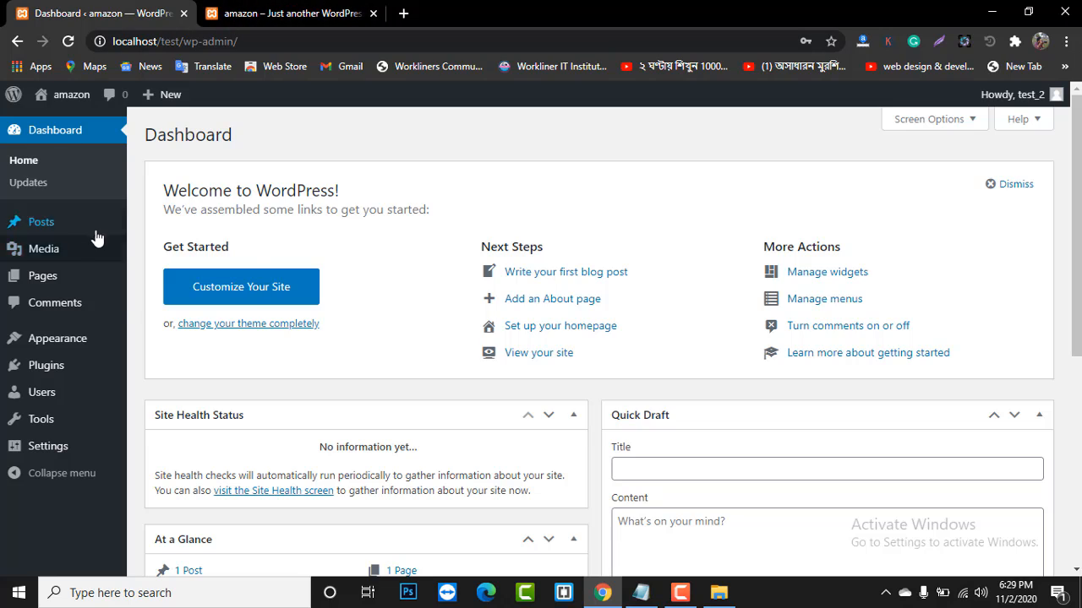
click(290, 14)
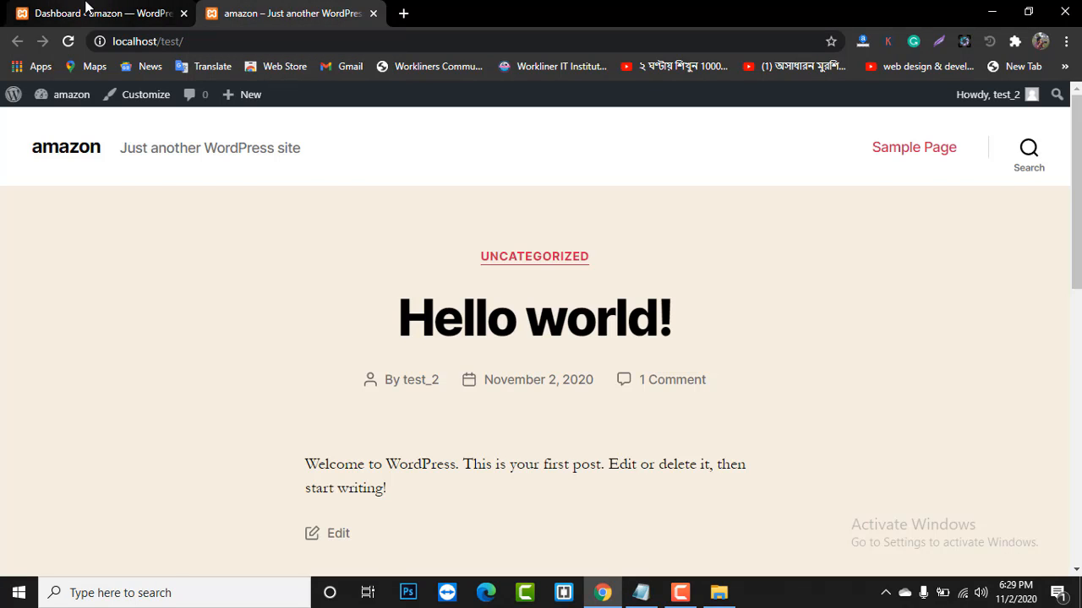
click(91, 11)
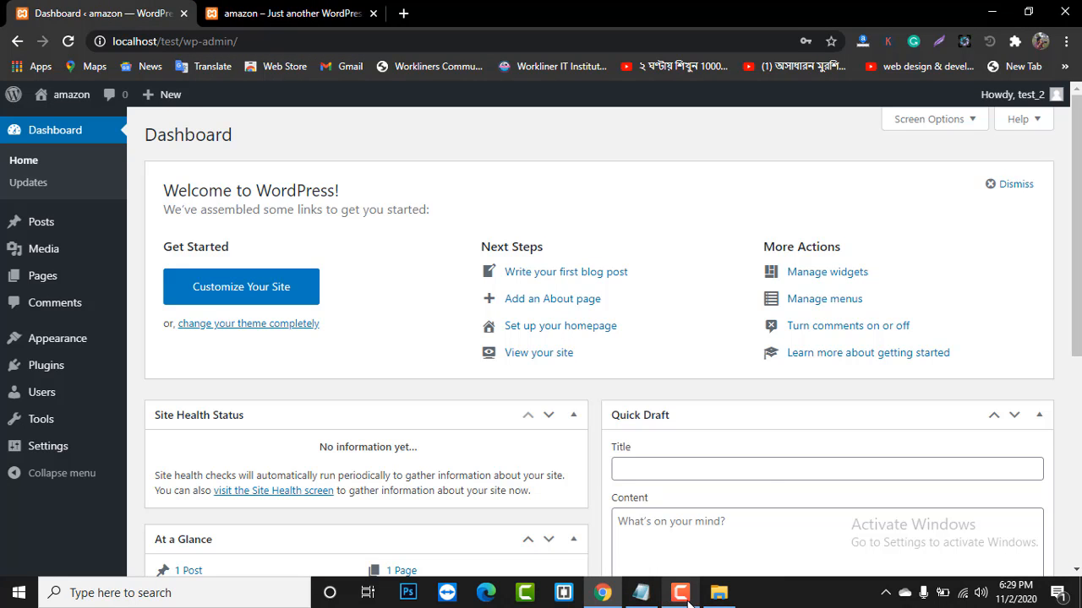